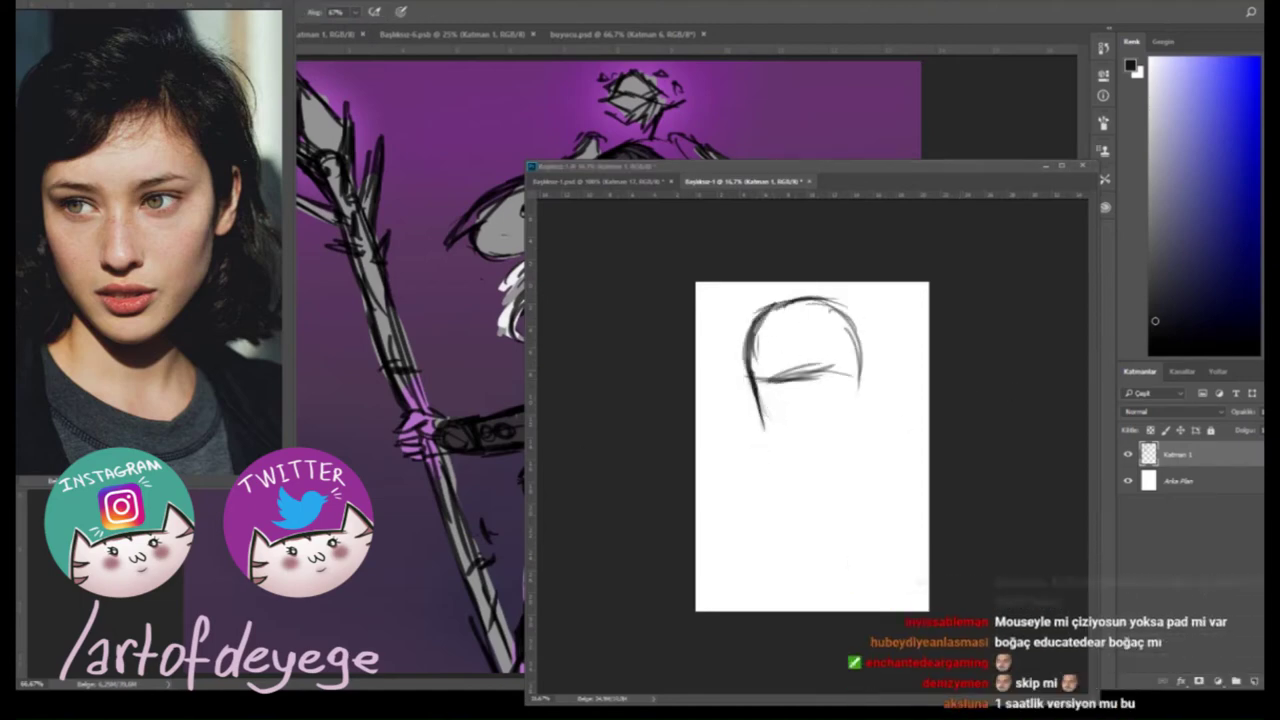
# Darken the hair outline on both sides and close the head into an oval with jaw and chin.
pyautogui.moveTo(752, 330); pyautogui.dragTo(768, 432)
pyautogui.moveTo(852, 312); pyautogui.dragTo(836, 430)
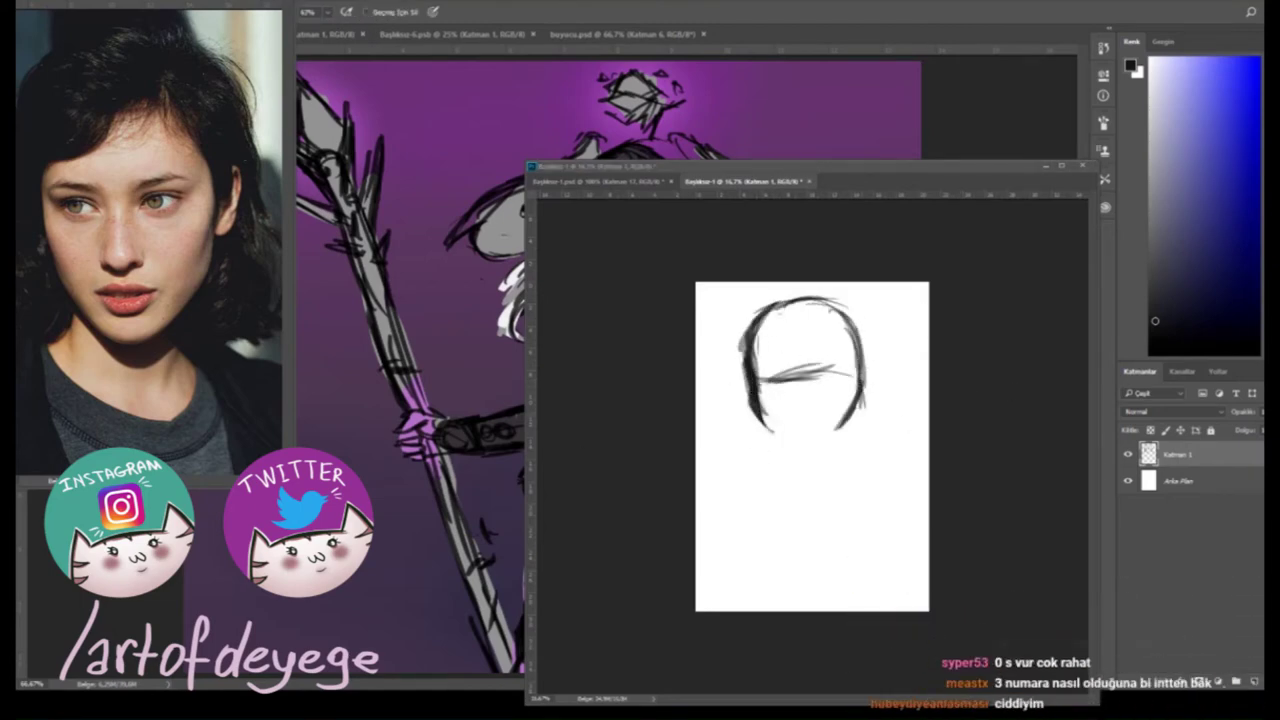
pyautogui.moveTo(862, 400); pyautogui.dragTo(806, 466)
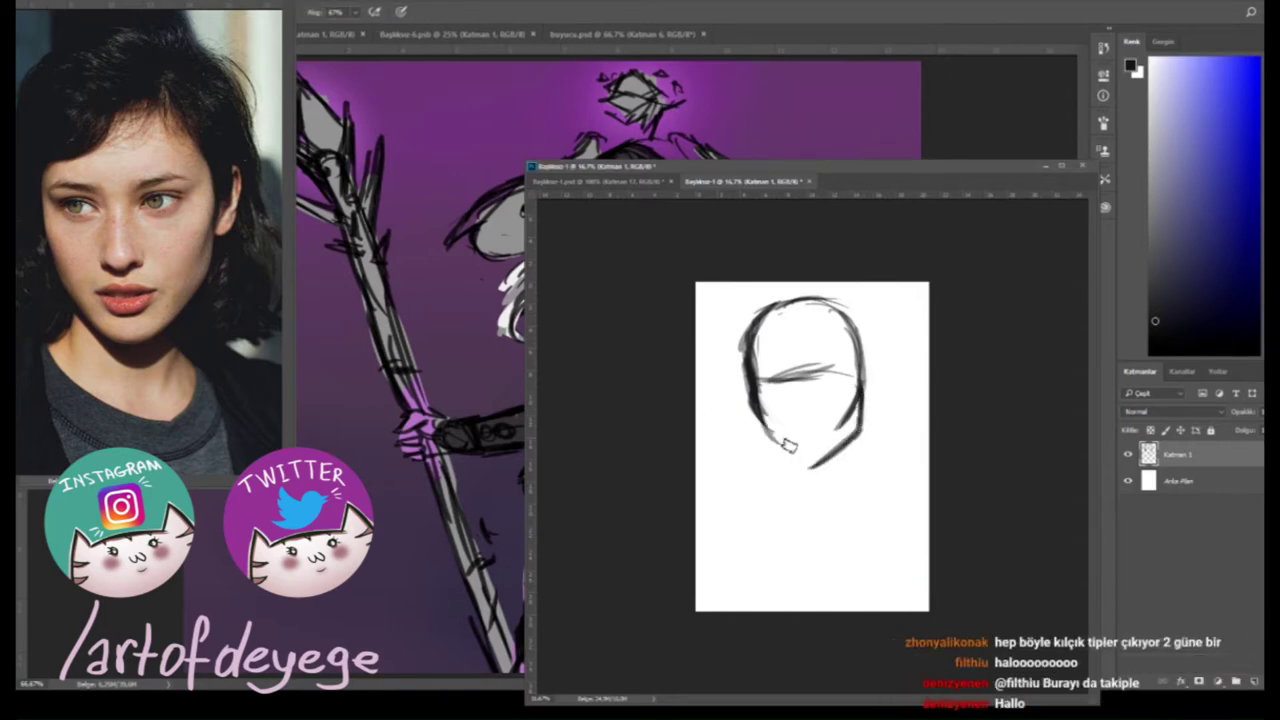
pyautogui.moveTo(752, 410); pyautogui.dragTo(810, 466)
pyautogui.moveTo(862, 370); pyautogui.dragTo(845, 448)
# Draw a centre guideline down the face and brush in the eyes.
pyautogui.moveTo(786, 300)
pyautogui.mouseDown()
pyautogui.moveTo(805, 460)
pyautogui.moveTo(760, 560)
pyautogui.mouseUp()
pyautogui.hotkey('ctrl', 'z')
pyautogui.moveTo(808, 372); pyautogui.dragTo(842, 376)
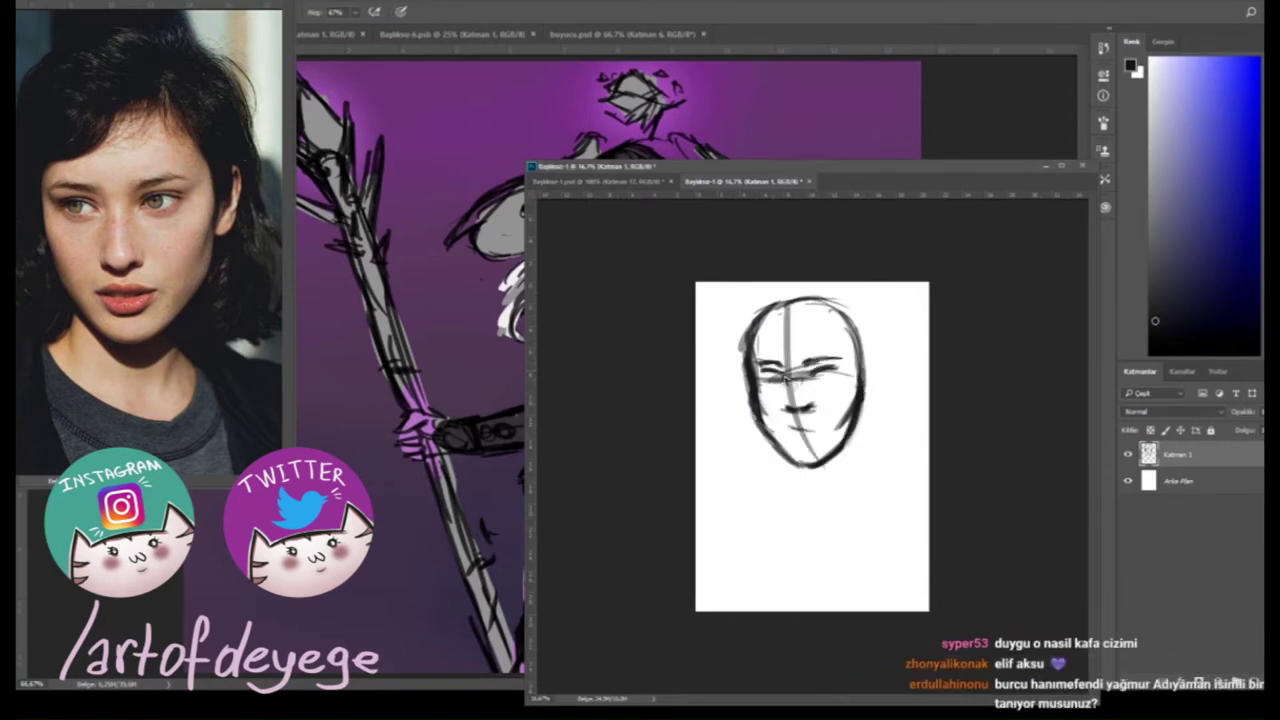
pyautogui.moveTo(760, 378); pyautogui.dragTo(800, 382)
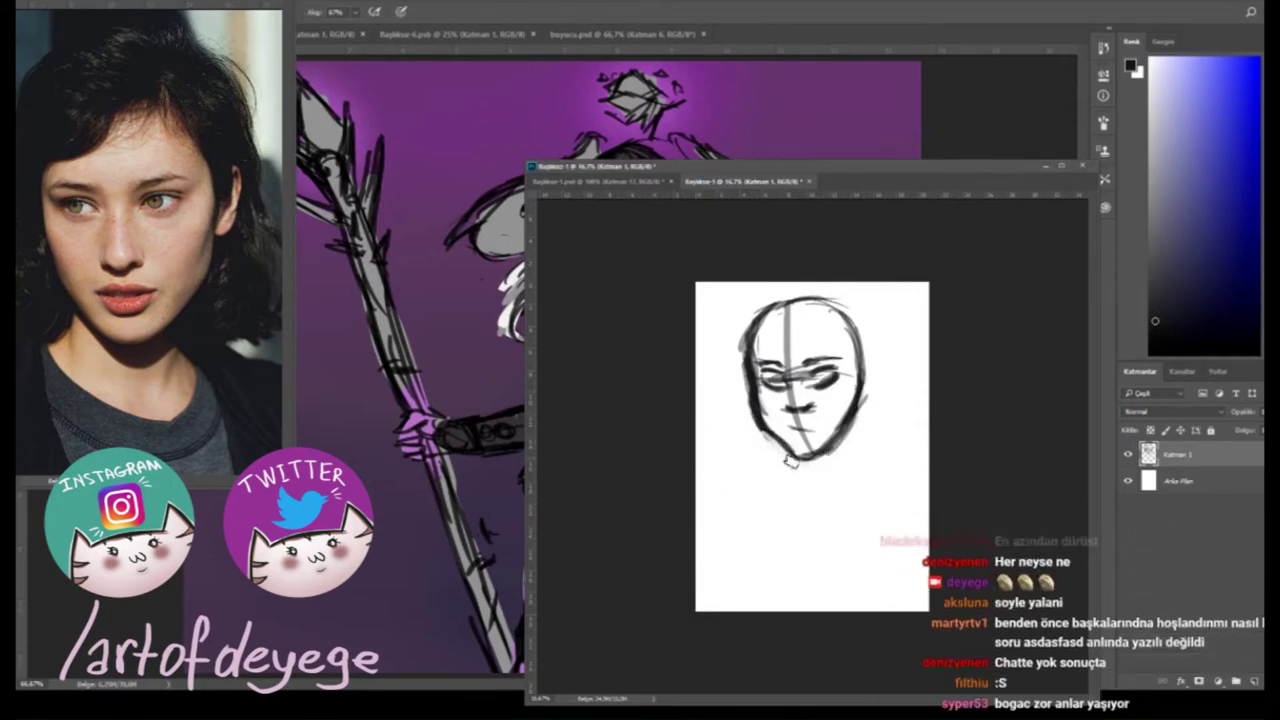
# Sketch the neck, shoulders, collar line and torso, plus a hair curl on top.
pyautogui.moveTo(850, 422); pyautogui.dragTo(832, 500)
pyautogui.moveTo(766, 432)
pyautogui.mouseDown()
pyautogui.moveTo(742, 480)
pyautogui.moveTo(825, 485)
pyautogui.mouseUp()
pyautogui.moveTo(742, 482); pyautogui.dragTo(820, 527)
pyautogui.moveTo(760, 462); pyautogui.dragTo(705, 525)
pyautogui.moveTo(835, 470); pyautogui.dragTo(905, 525)
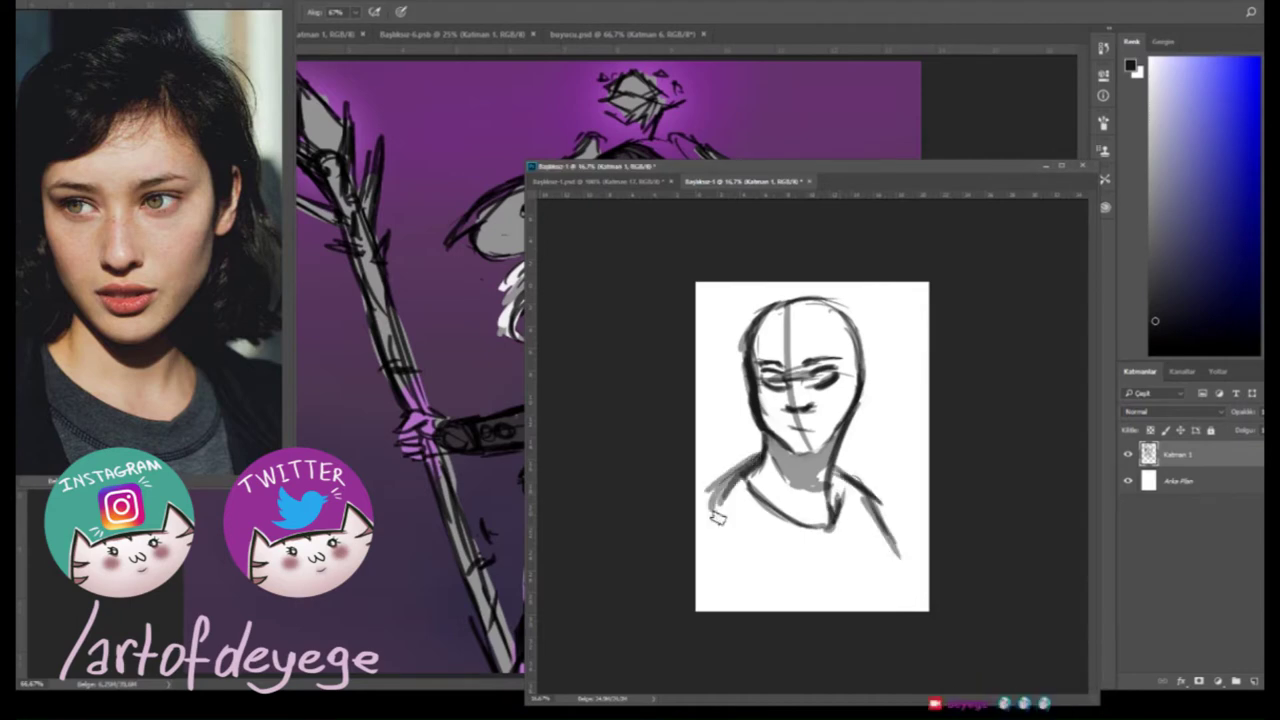
pyautogui.moveTo(760, 500); pyautogui.dragTo(805, 605)
pyautogui.moveTo(830, 490); pyautogui.dragTo(885, 600)
pyautogui.moveTo(800, 305)
pyautogui.mouseDown()
pyautogui.moveTo(790, 340)
pyautogui.moveTo(760, 320)
pyautogui.moveTo(715, 480)
pyautogui.mouseUp()
# Add wavy hair on both sides of the head and clean out the eye interiors.
pyautogui.moveTo(805, 325); pyautogui.dragTo(870, 434)
pyautogui.hotkey('ctrl', '+')
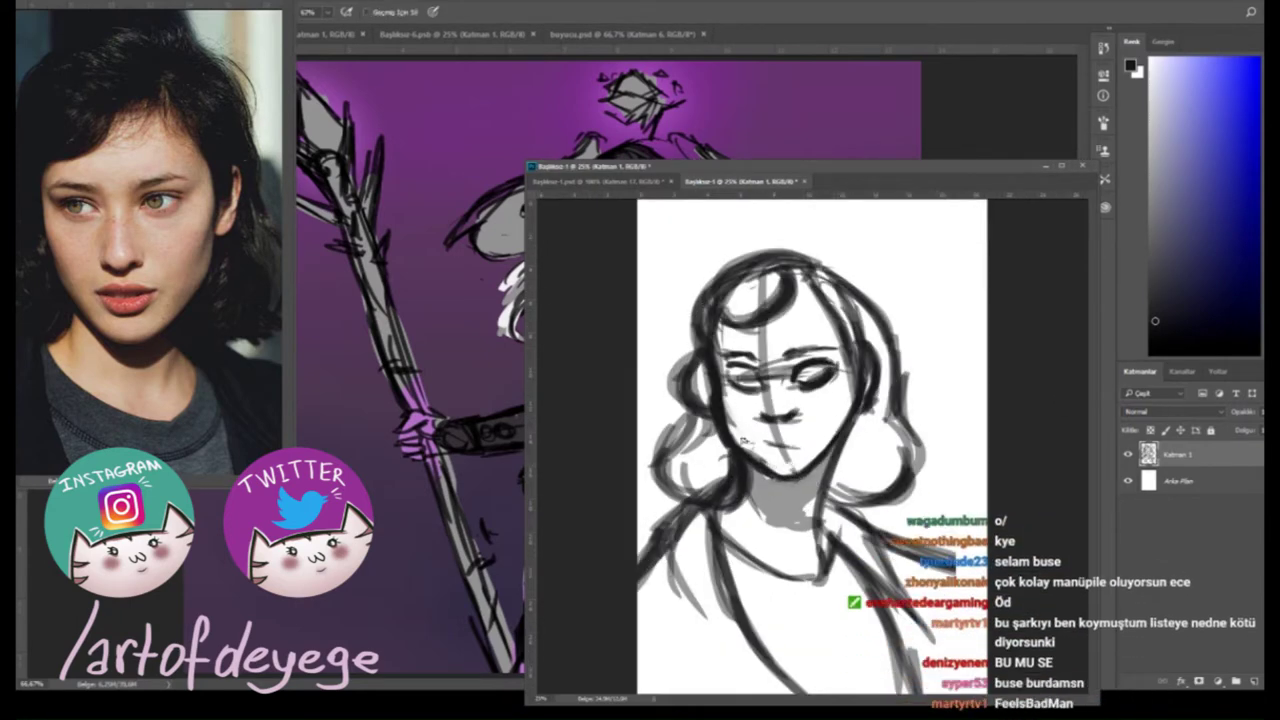
pyautogui.press('e')
pyautogui.moveTo(800, 372); pyautogui.dragTo(835, 378)
pyautogui.press('b')
pyautogui.moveTo(748, 380)
pyautogui.mouseDown()
pyautogui.moveTo(775, 385)
pyautogui.moveTo(742, 392)
pyautogui.mouseUp()
# Paint dark pupils into both eyes.
pyautogui.press('e')
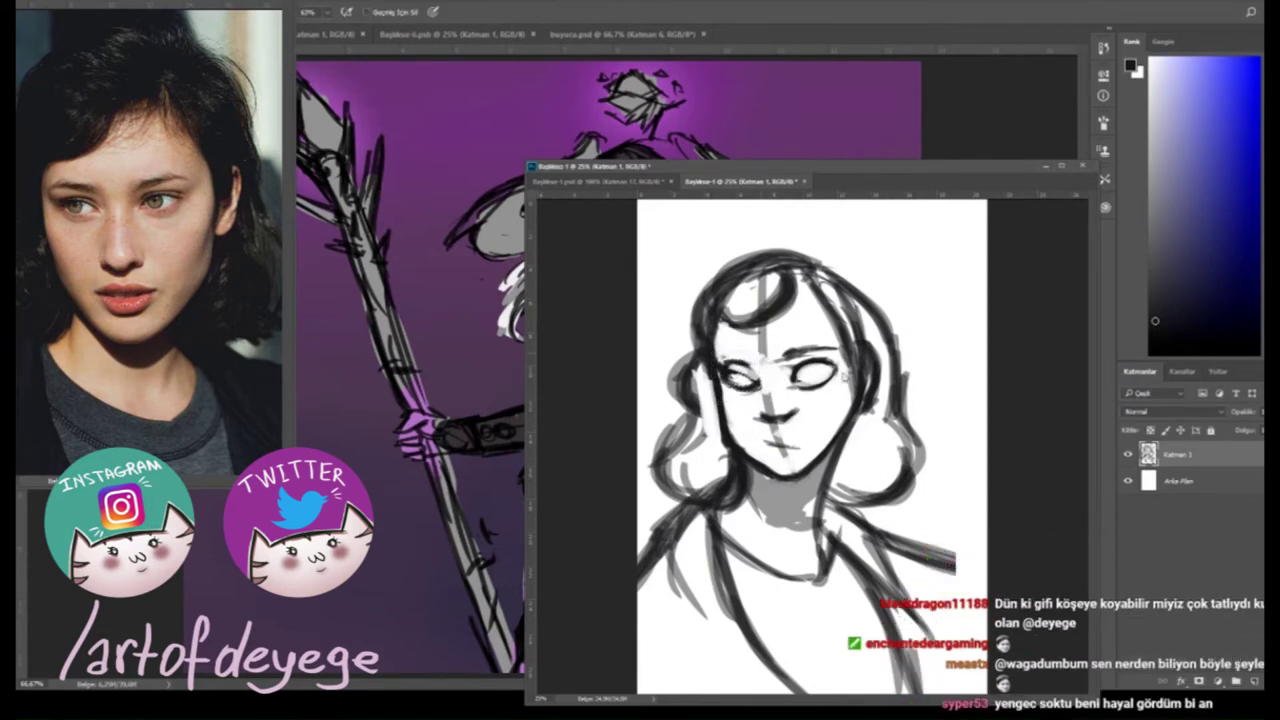
pyautogui.press('b')
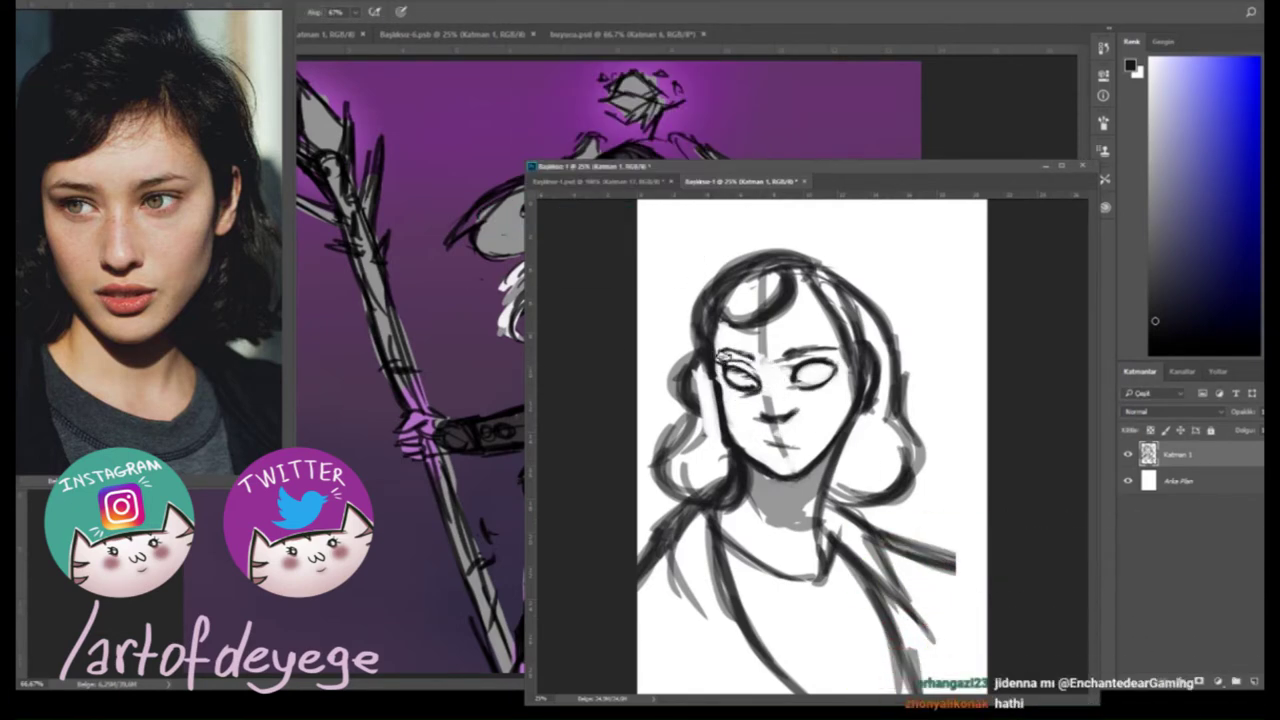
pyautogui.press('e')
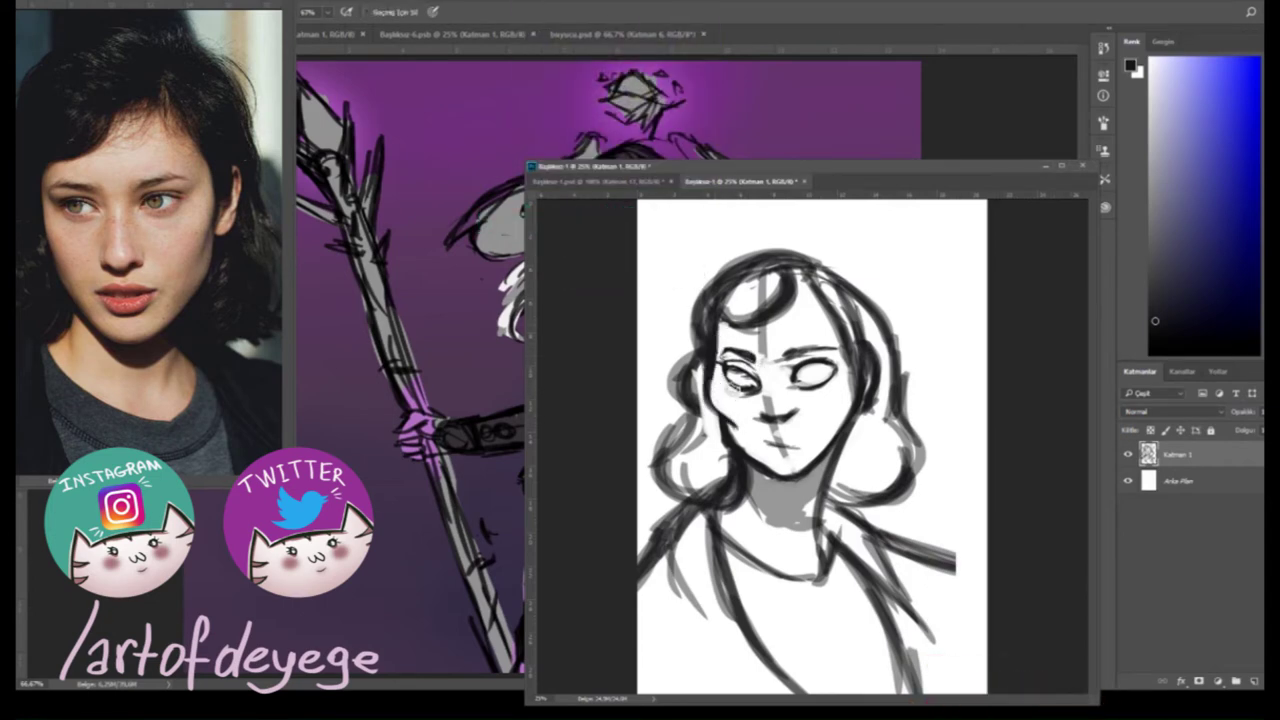
pyautogui.moveTo(804, 372); pyautogui.dragTo(816, 378)
pyautogui.moveTo(734, 376); pyautogui.dragTo(746, 382)
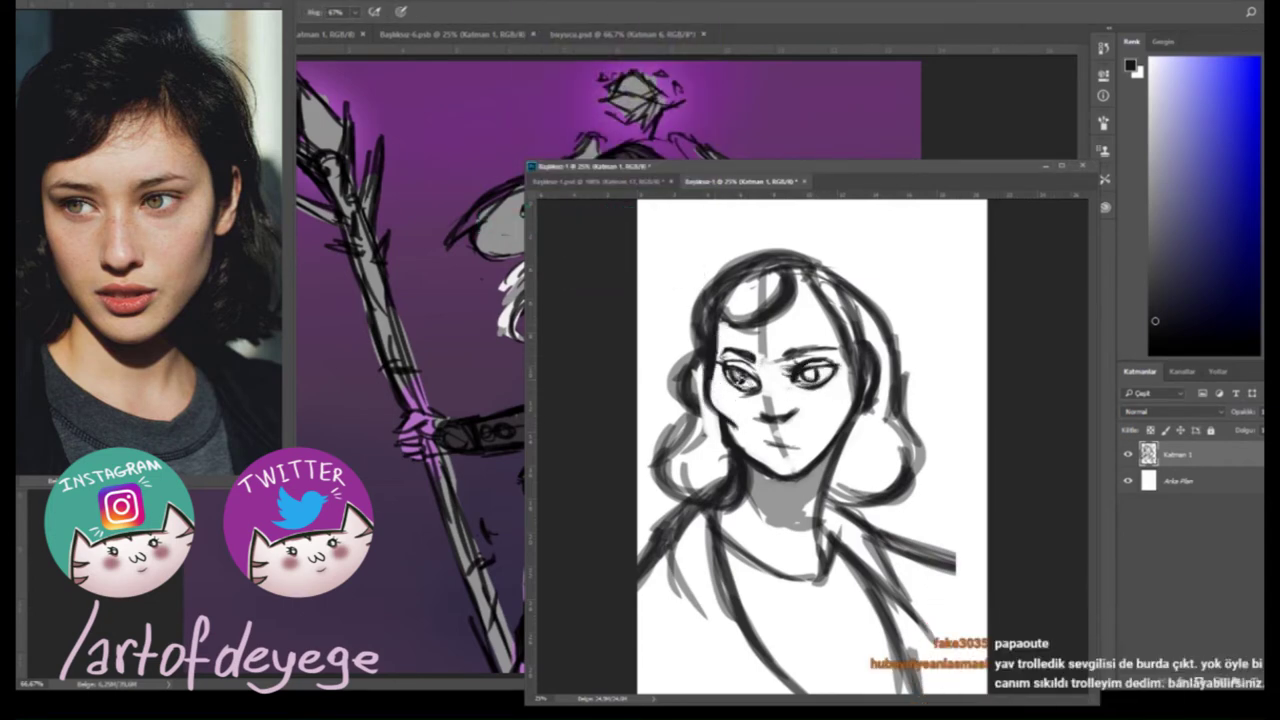
# Erase the old curl on top of the head and redraw it.
pyautogui.press('e')
pyautogui.moveTo(712, 320); pyautogui.dragTo(800, 262)
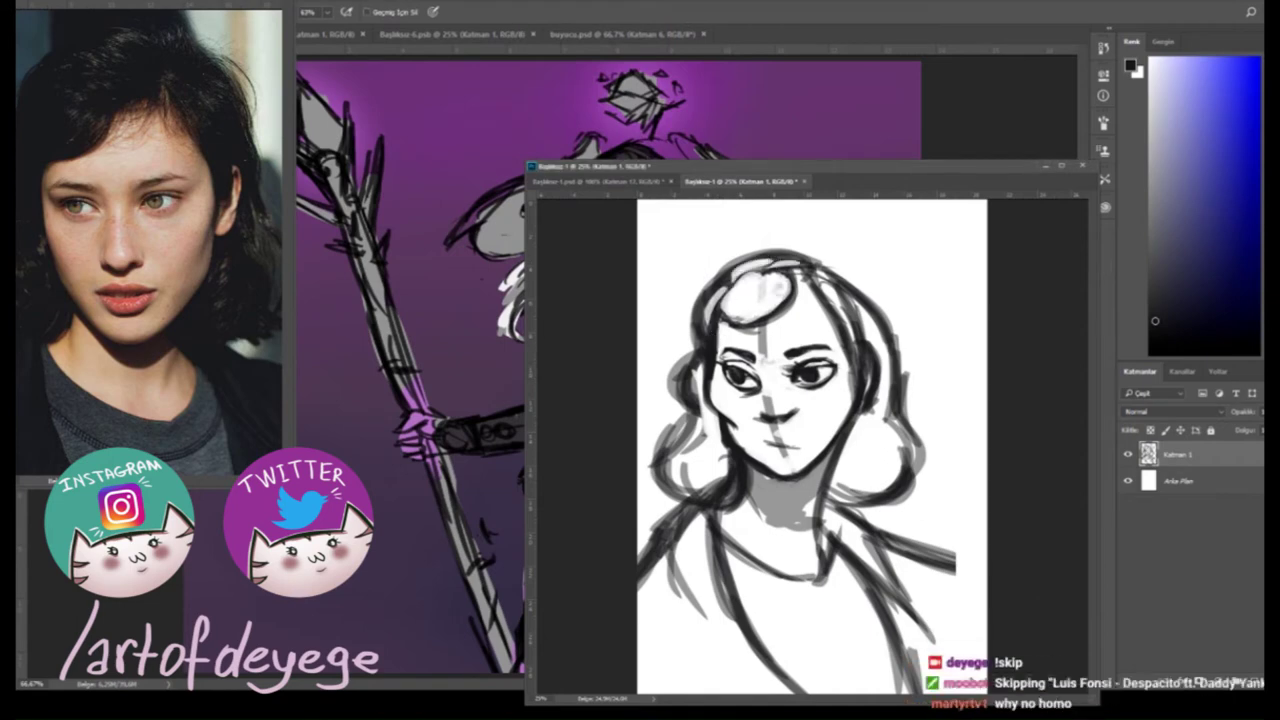
pyautogui.press('b')
pyautogui.moveTo(786, 315); pyautogui.dragTo(816, 281)
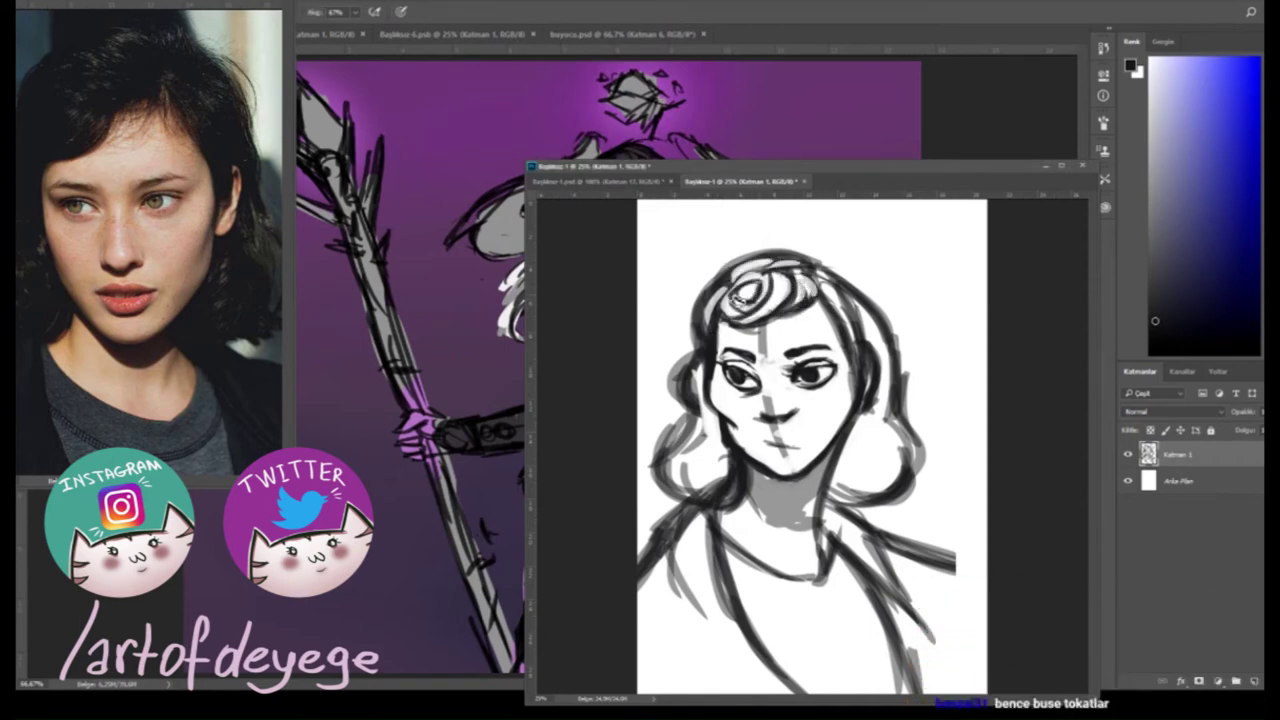
# Erase the grey forehead stroke and strengthen the left-side hair strokes.
pyautogui.press('e')
pyautogui.moveTo(757, 322); pyautogui.dragTo(765, 398)
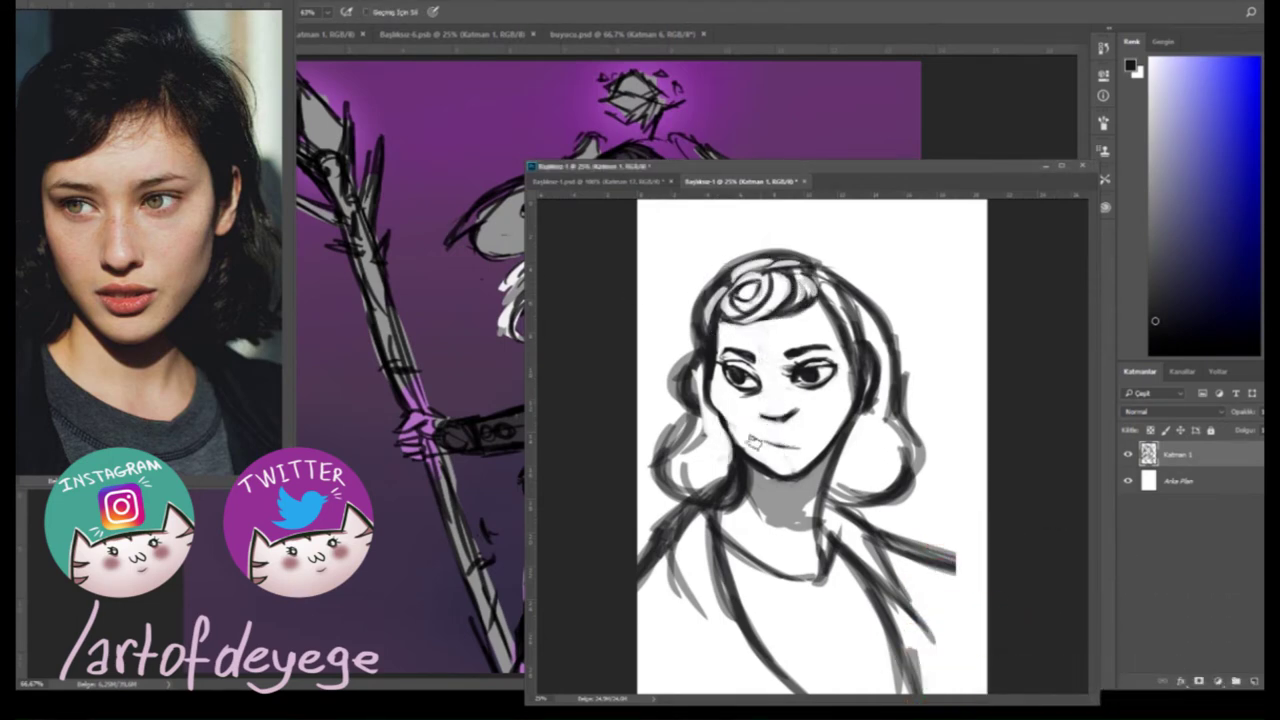
pyautogui.press('b')
pyautogui.moveTo(692, 355); pyautogui.dragTo(662, 505)
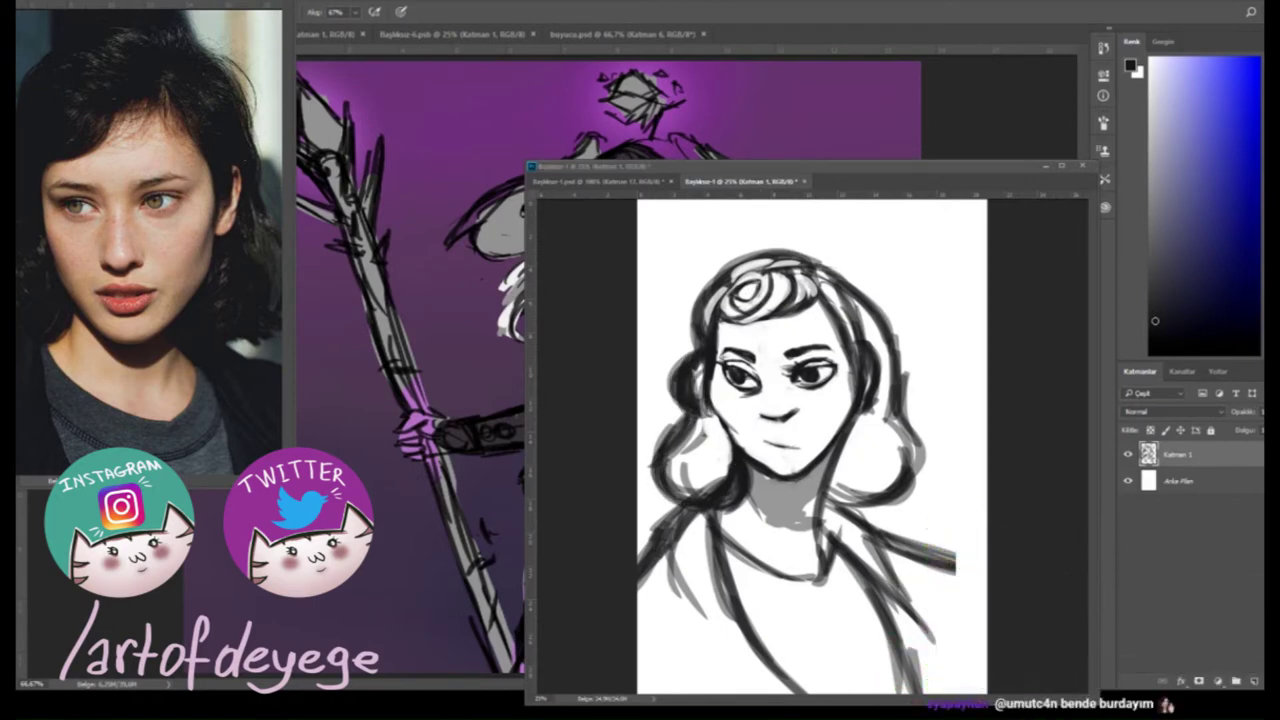
# Draw round pin curls in the left and right hair and lighten a few strands.
pyautogui.moveTo(712, 435)
pyautogui.mouseDown()
pyautogui.moveTo(695, 490)
pyautogui.moveTo(670, 486)
pyautogui.mouseUp()
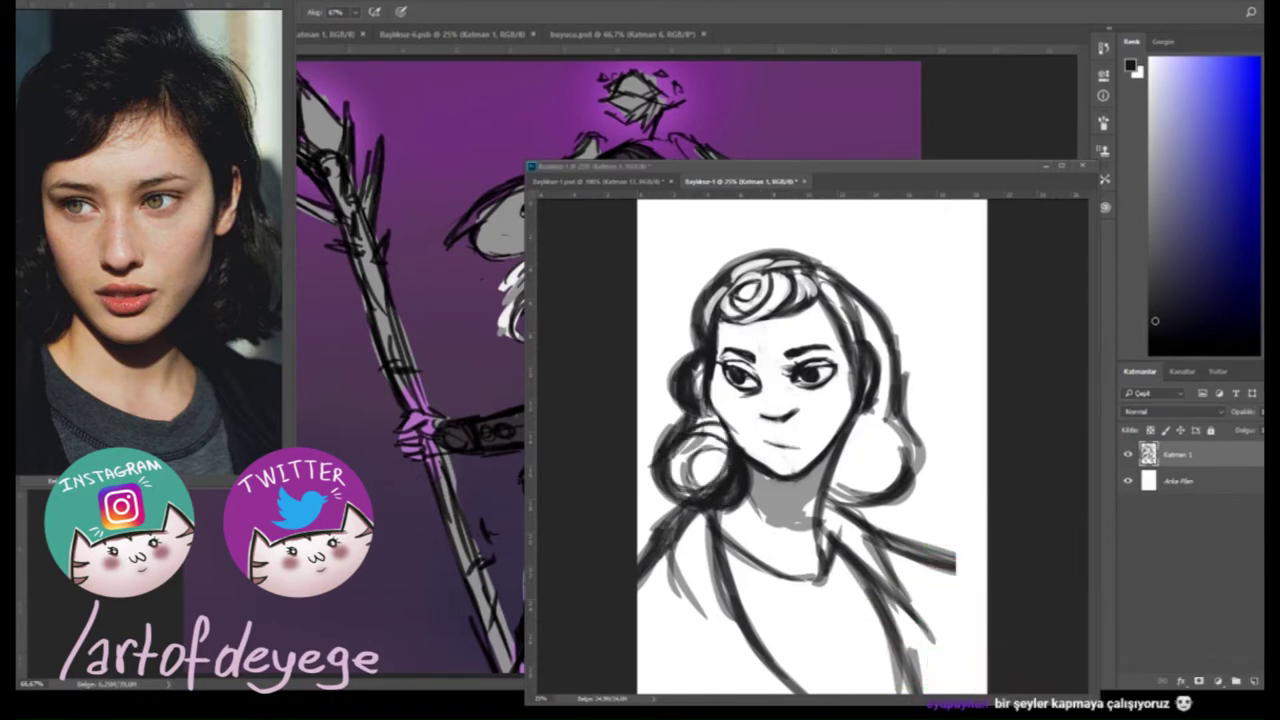
pyautogui.press('e')
pyautogui.moveTo(696, 385); pyautogui.dragTo(672, 445)
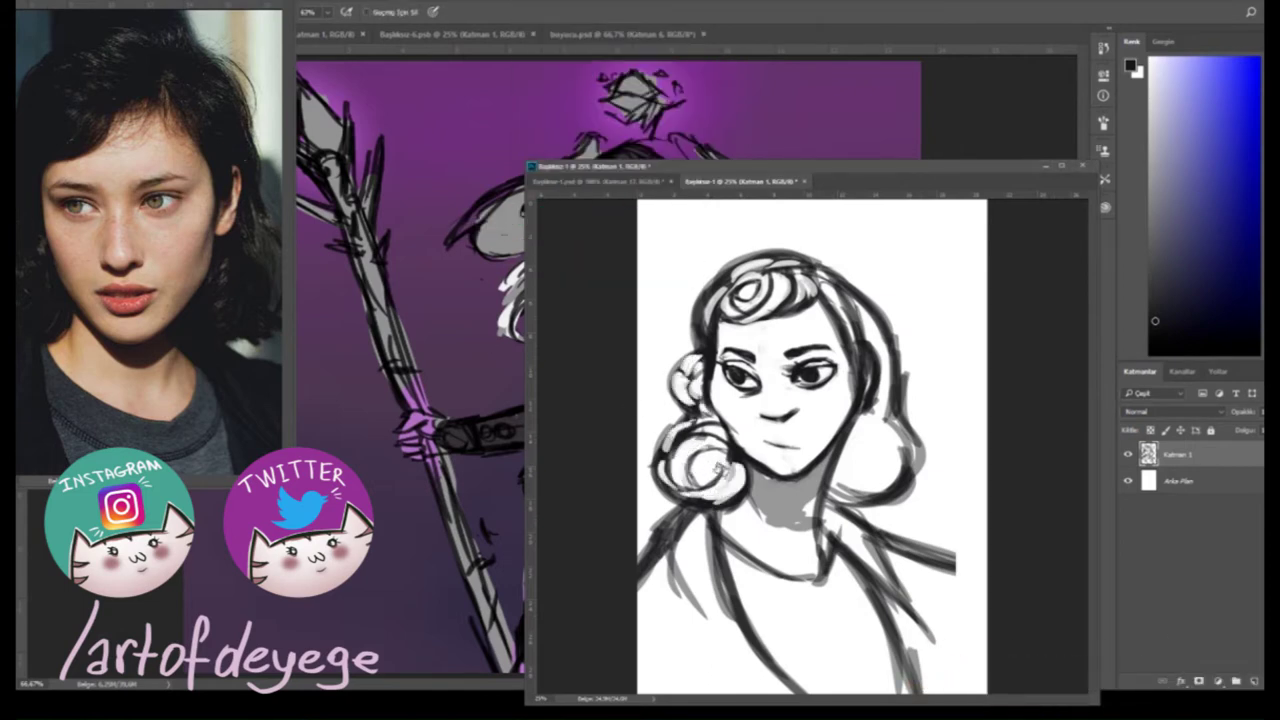
pyautogui.moveTo(850, 450); pyautogui.dragTo(883, 472)
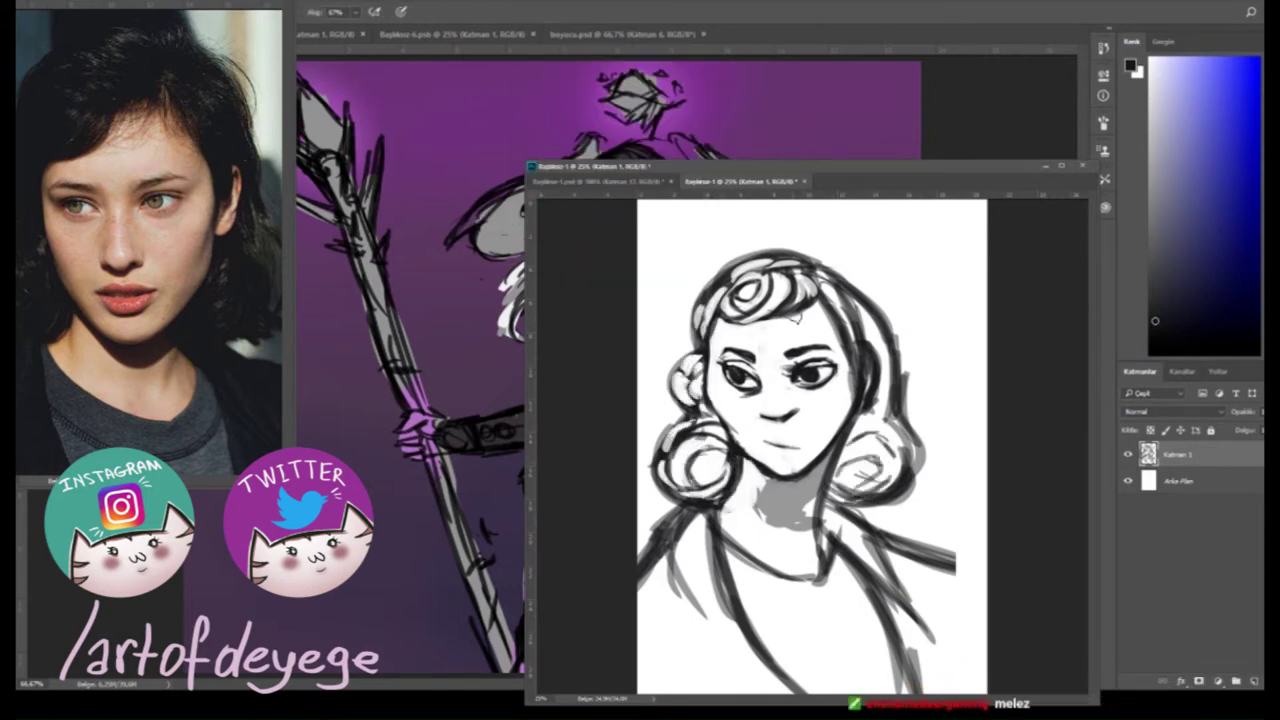
pyautogui.moveTo(880, 292); pyautogui.dragTo(845, 400)
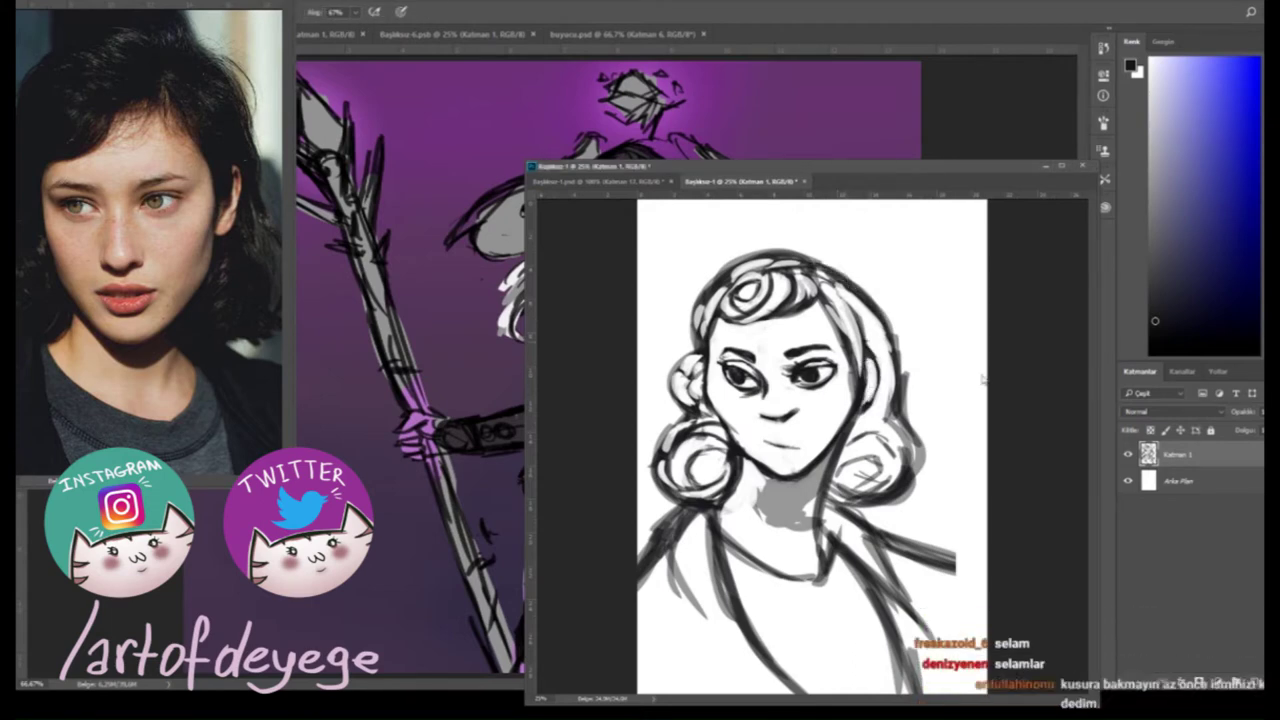
pyautogui.press('e')
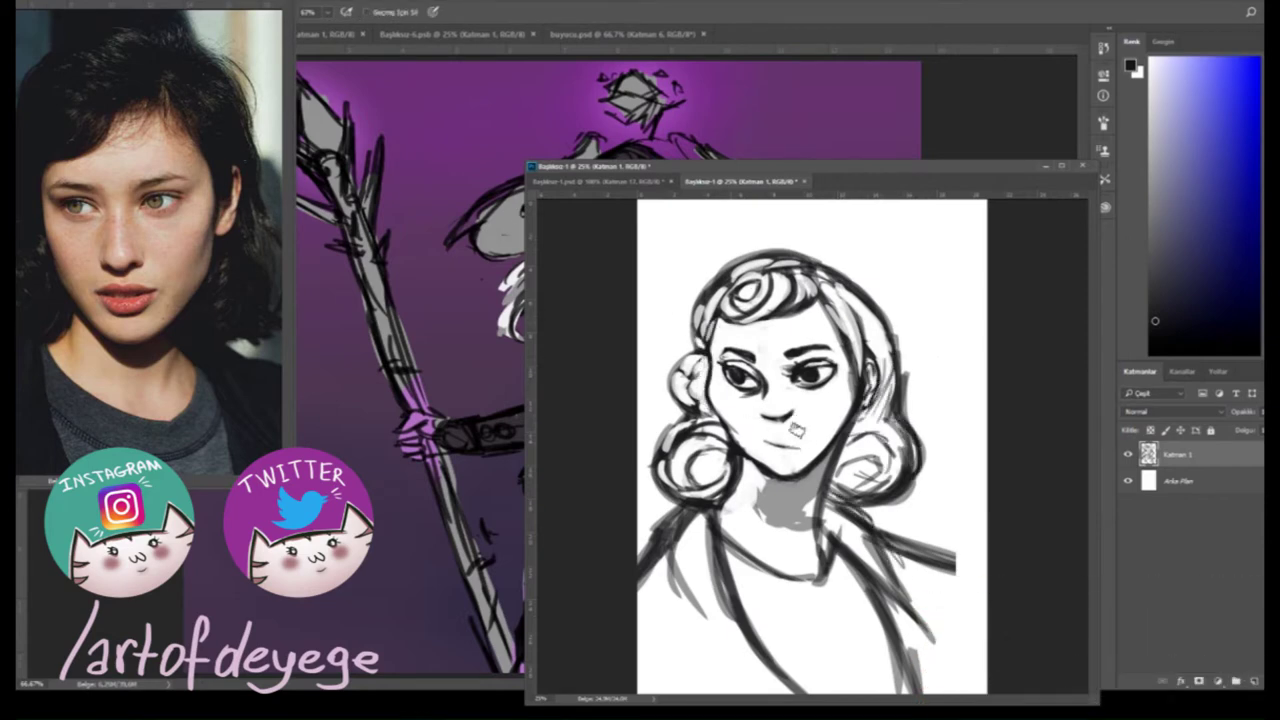
pyautogui.press('b')
pyautogui.hotkey('ctrl', '+')
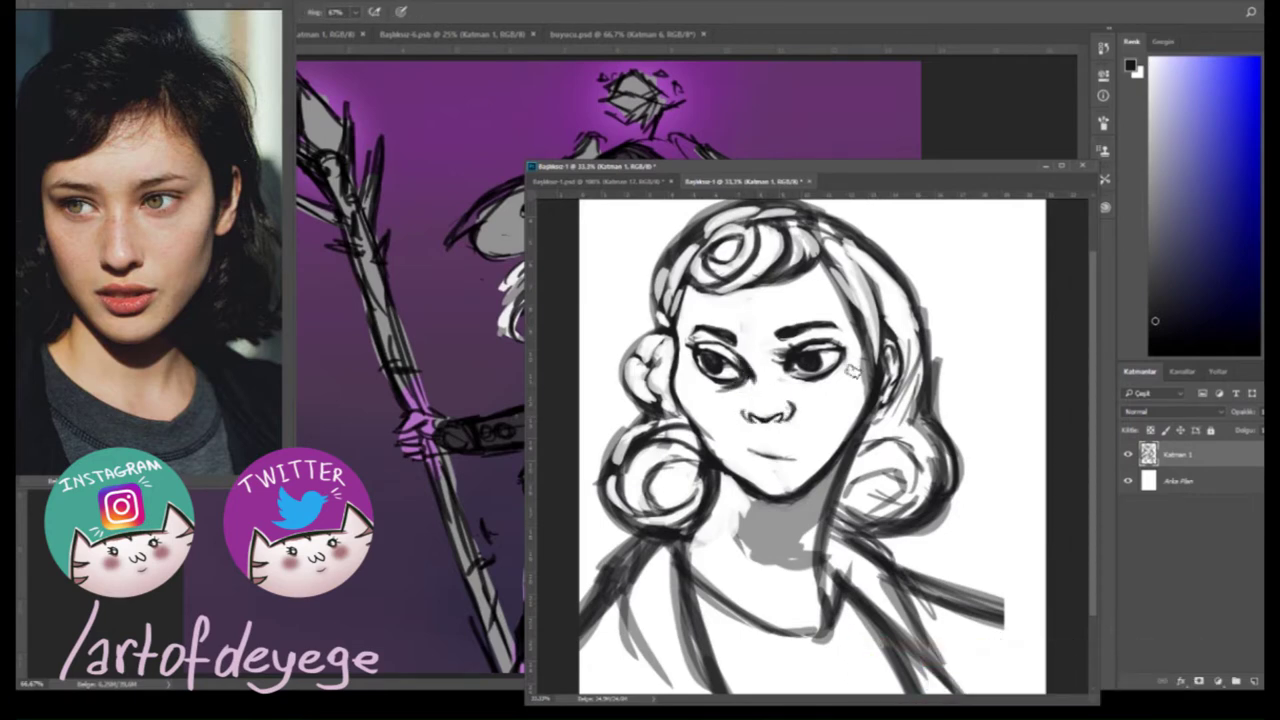
# Erase the grey neck and cheek marks and redraw the neck and collar with dark lines.
pyautogui.press('b')
pyautogui.hotkey('ctrl', '-')
pyautogui.hotkey('ctrl', '-')
pyautogui.hotkey('ctrl', '-')
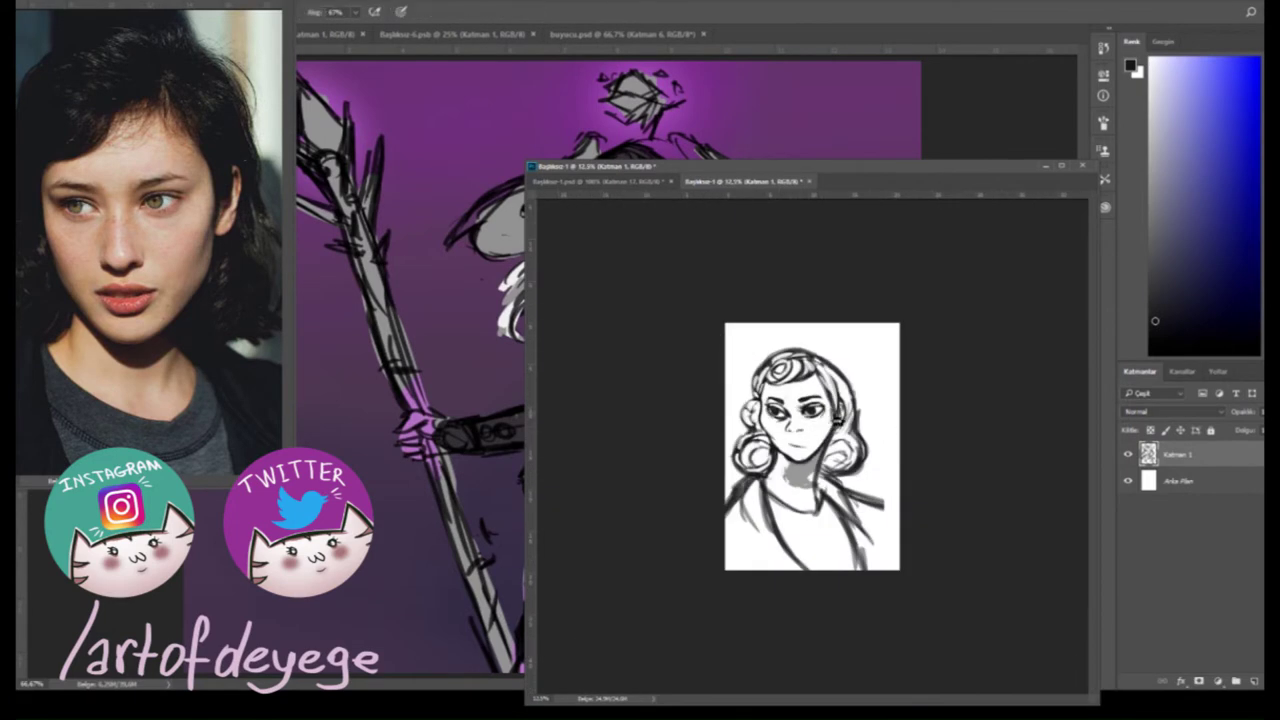
pyautogui.hotkey('ctrl', '+')
pyautogui.hotkey('ctrl', '+')
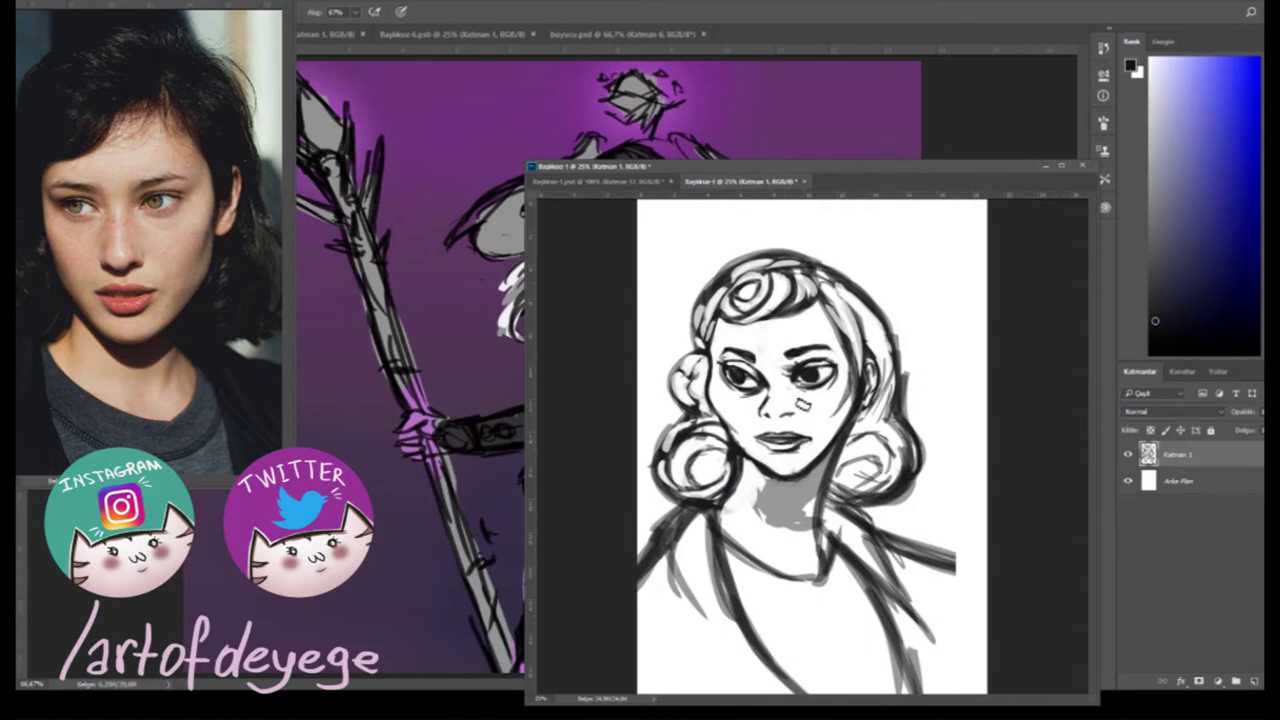
pyautogui.press('e')
pyautogui.moveTo(750, 468); pyautogui.dragTo(790, 500)
pyautogui.moveTo(760, 440); pyautogui.dragTo(835, 525)
pyautogui.moveTo(810, 430)
pyautogui.mouseDown()
pyautogui.moveTo(850, 525)
pyautogui.moveTo(820, 535)
pyautogui.mouseUp()
pyautogui.press('b')
pyautogui.moveTo(800, 565)
pyautogui.mouseDown()
pyautogui.moveTo(772, 499)
pyautogui.moveTo(812, 590)
pyautogui.mouseUp()
pyautogui.moveTo(735, 568); pyautogui.dragTo(860, 578)
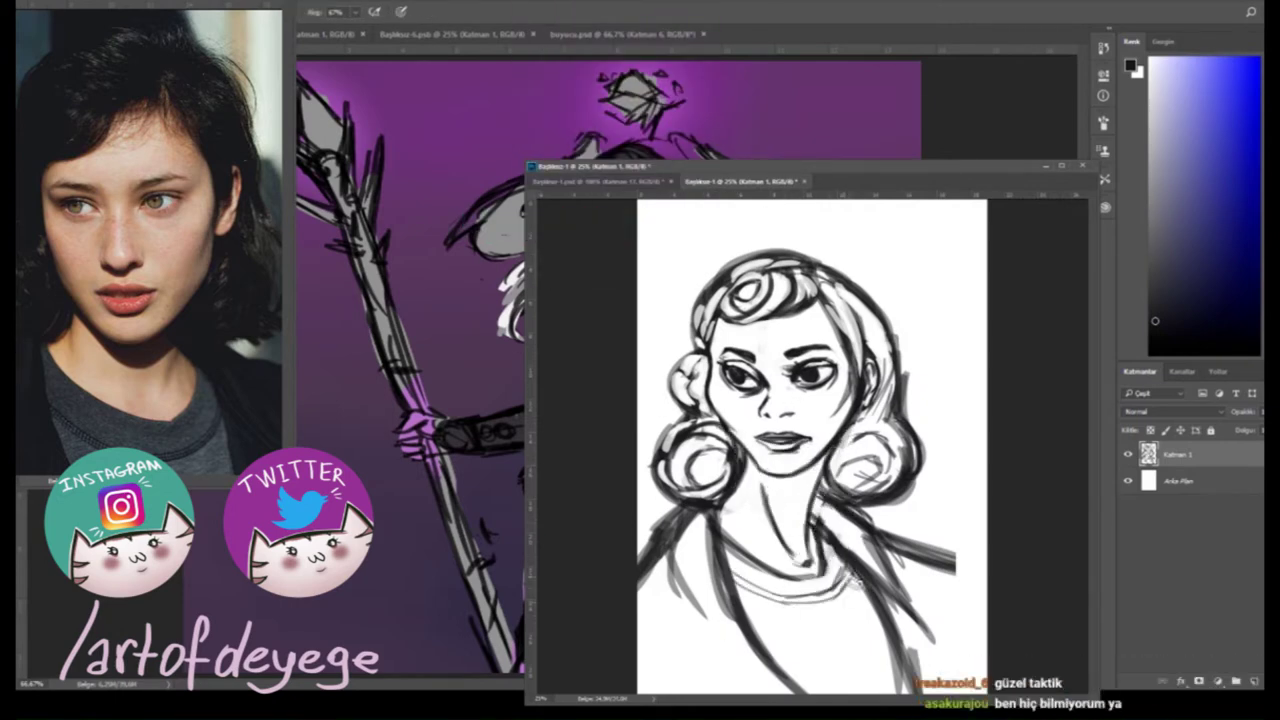
# Undo the last stroke and flip the canvas horizontally to check the sketch's proportions.
pyautogui.hotkey('ctrl', '-')
pyautogui.hotkey('ctrl', '+')
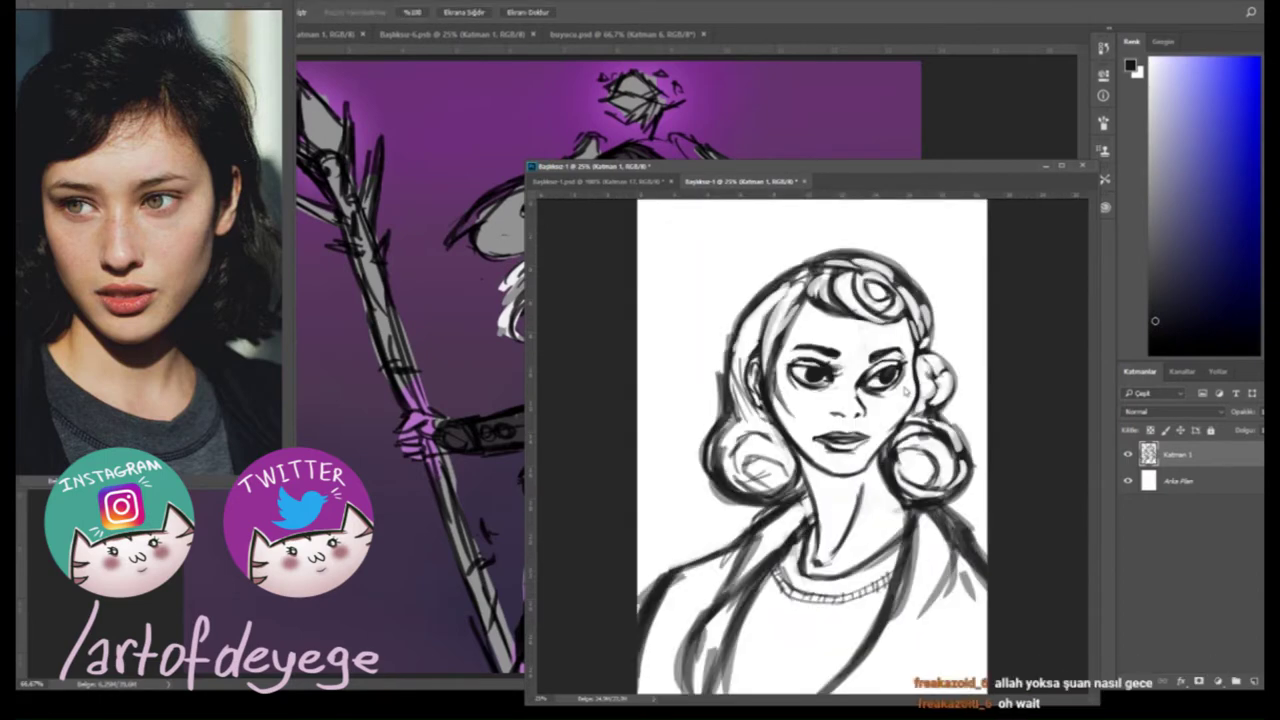
pyautogui.hotkey('ctrl', 'z')
pyautogui.press('l')
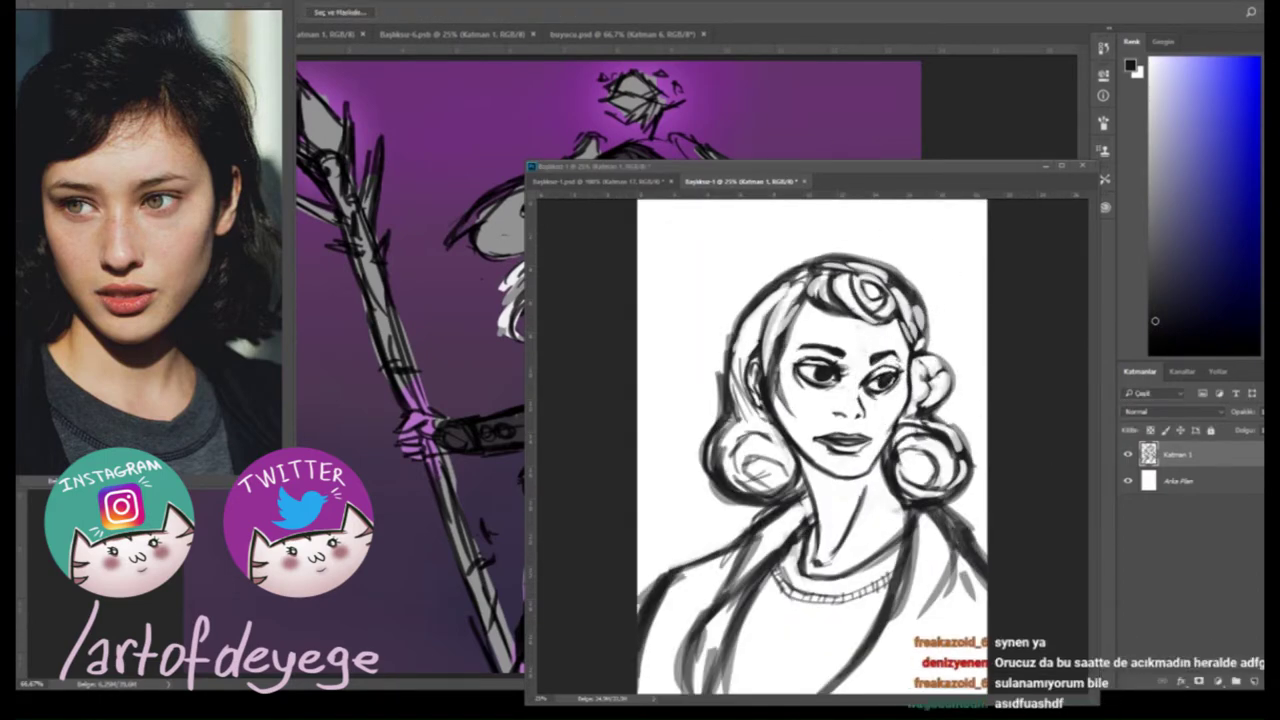
pyautogui.press('b')
pyautogui.press('v')
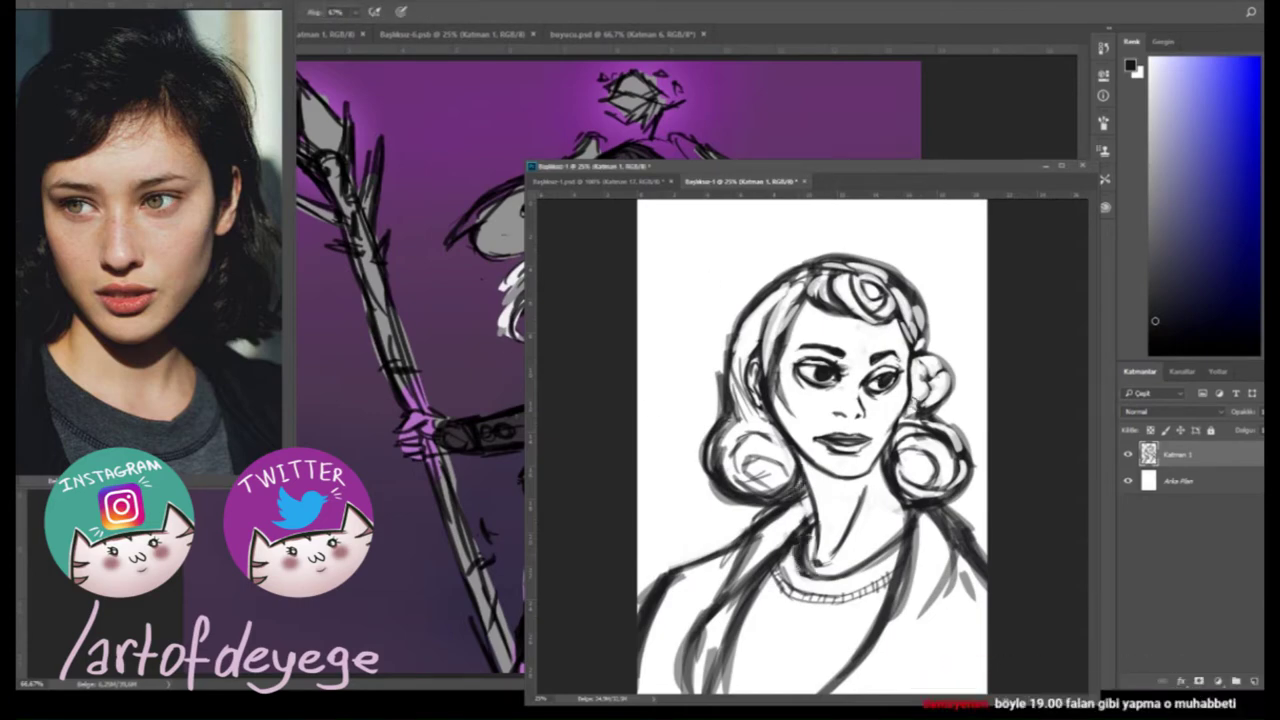
pyautogui.press('z')
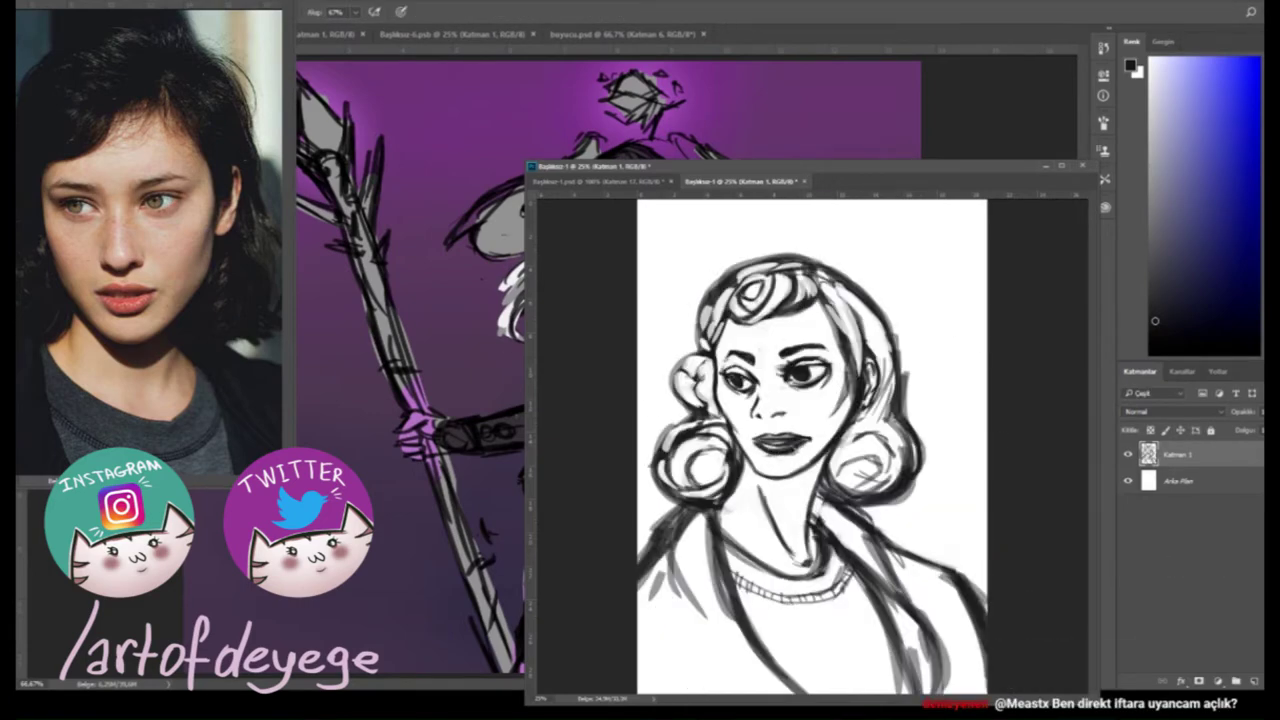
pyautogui.hotkey('ctrl', '+')
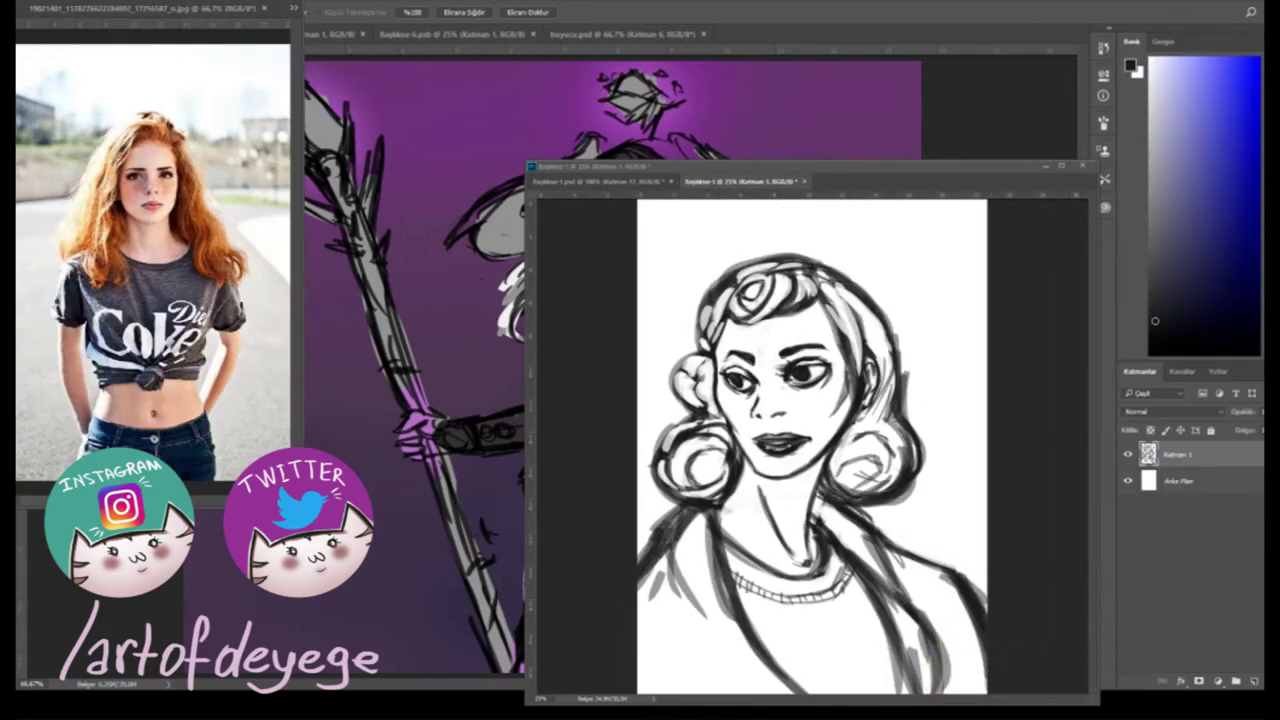
# Erase between the right brow and eye, and erase the left eye for redrawing.
pyautogui.hotkey('ctrl', '+')
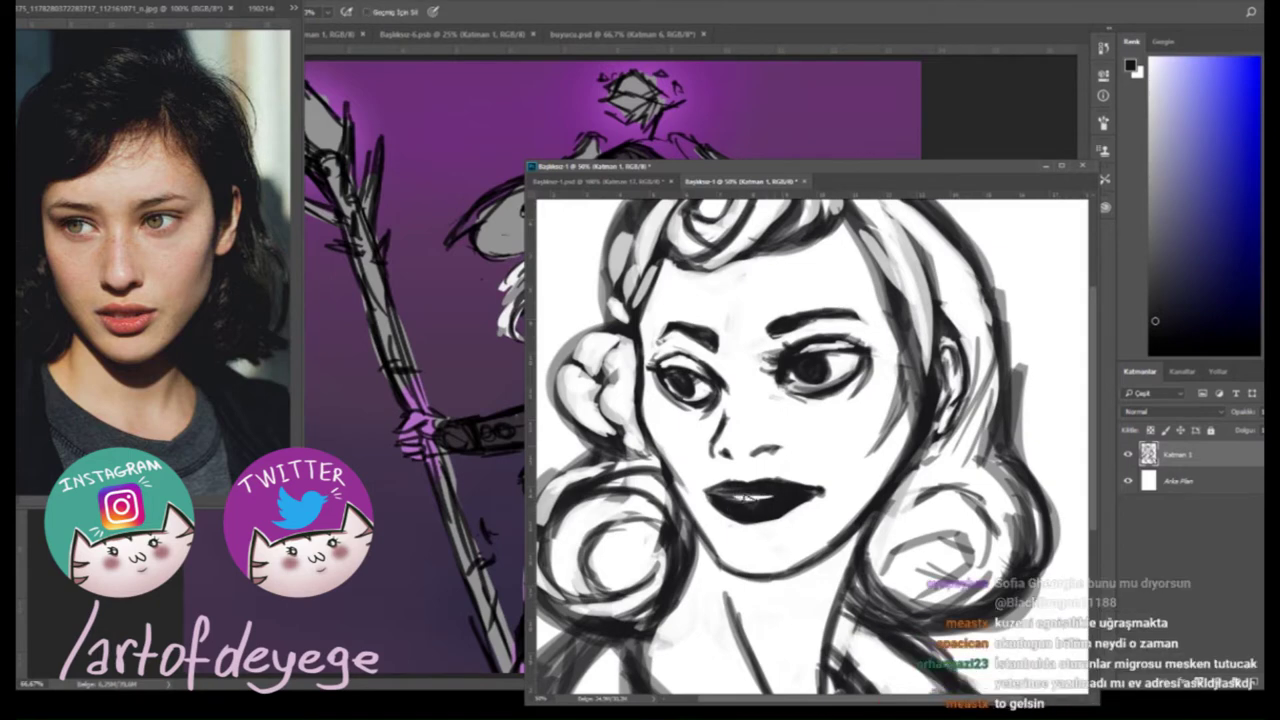
pyautogui.press('e')
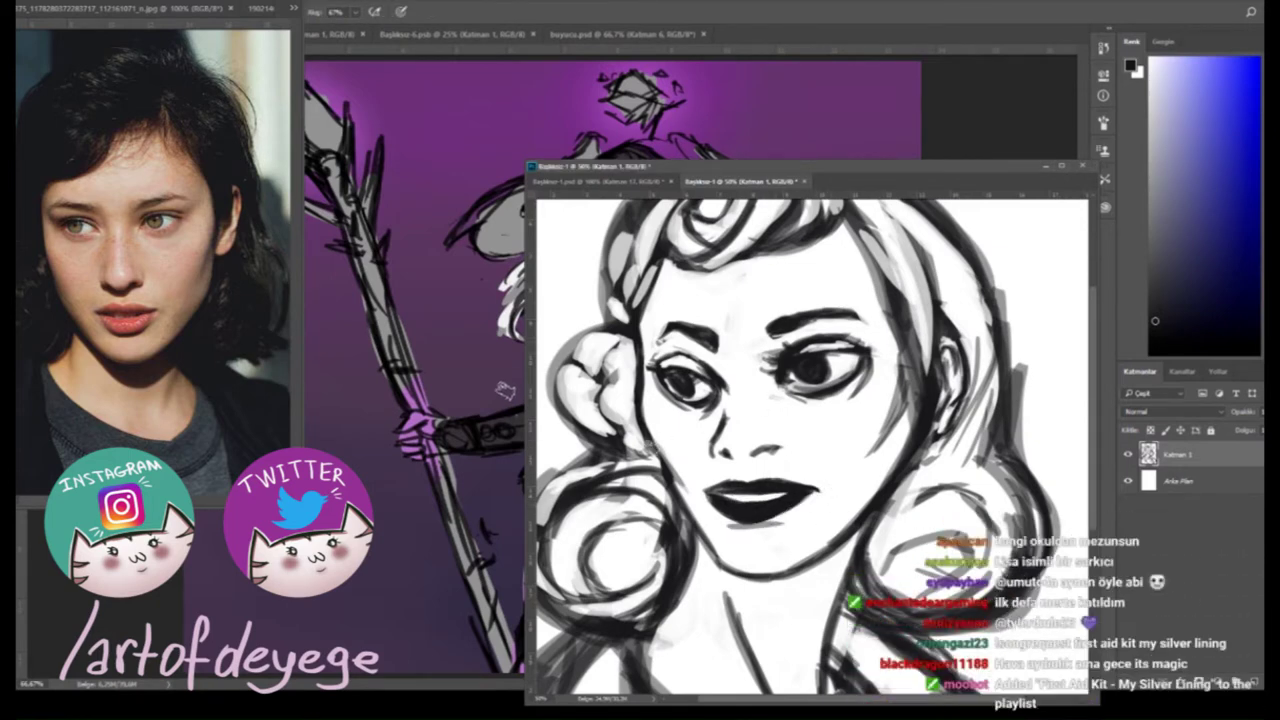
pyautogui.moveTo(719, 498); pyautogui.dragTo(695, 550)
pyautogui.moveTo(776, 384)
pyautogui.mouseDown()
pyautogui.moveTo(848, 396)
pyautogui.moveTo(812, 426)
pyautogui.mouseUp()
pyautogui.press('b')
pyautogui.press('e')
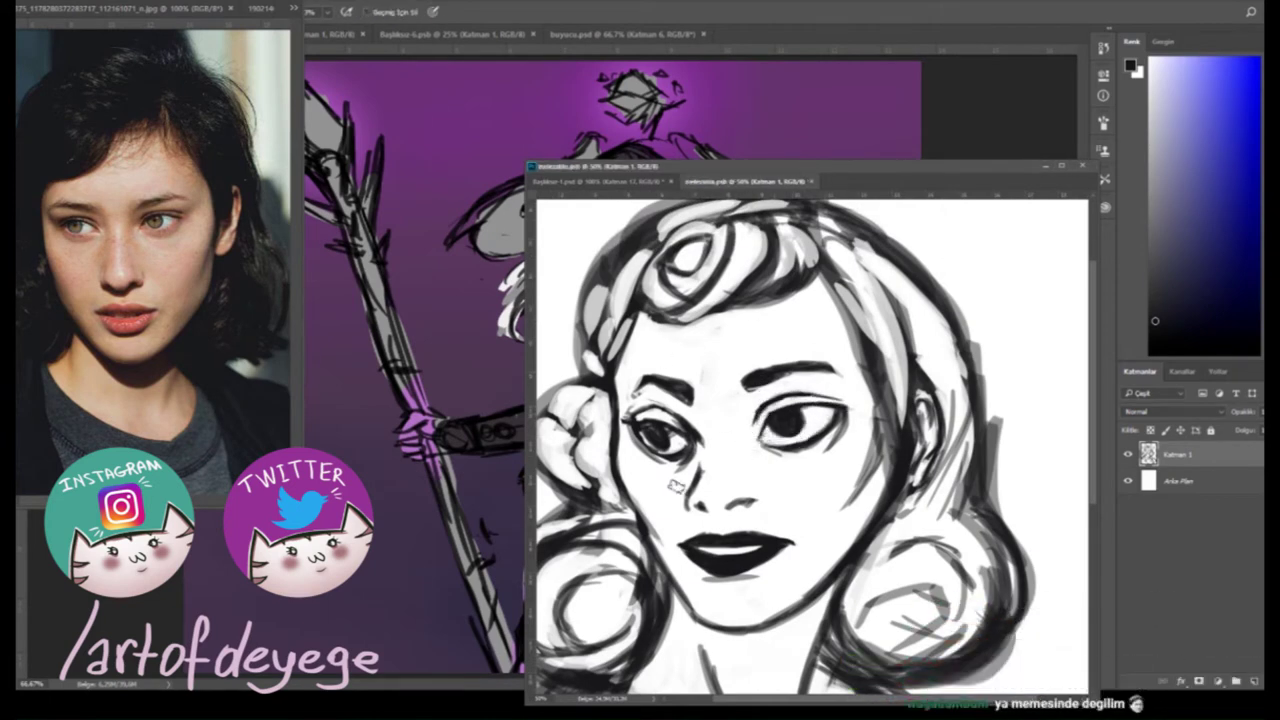
pyautogui.moveTo(627, 423); pyautogui.dragTo(687, 413)
pyautogui.press('b')
# Draw the ear on the right of the face in black and erase the scribble beside the nose.
pyautogui.moveTo(800, 488); pyautogui.dragTo(840, 546)
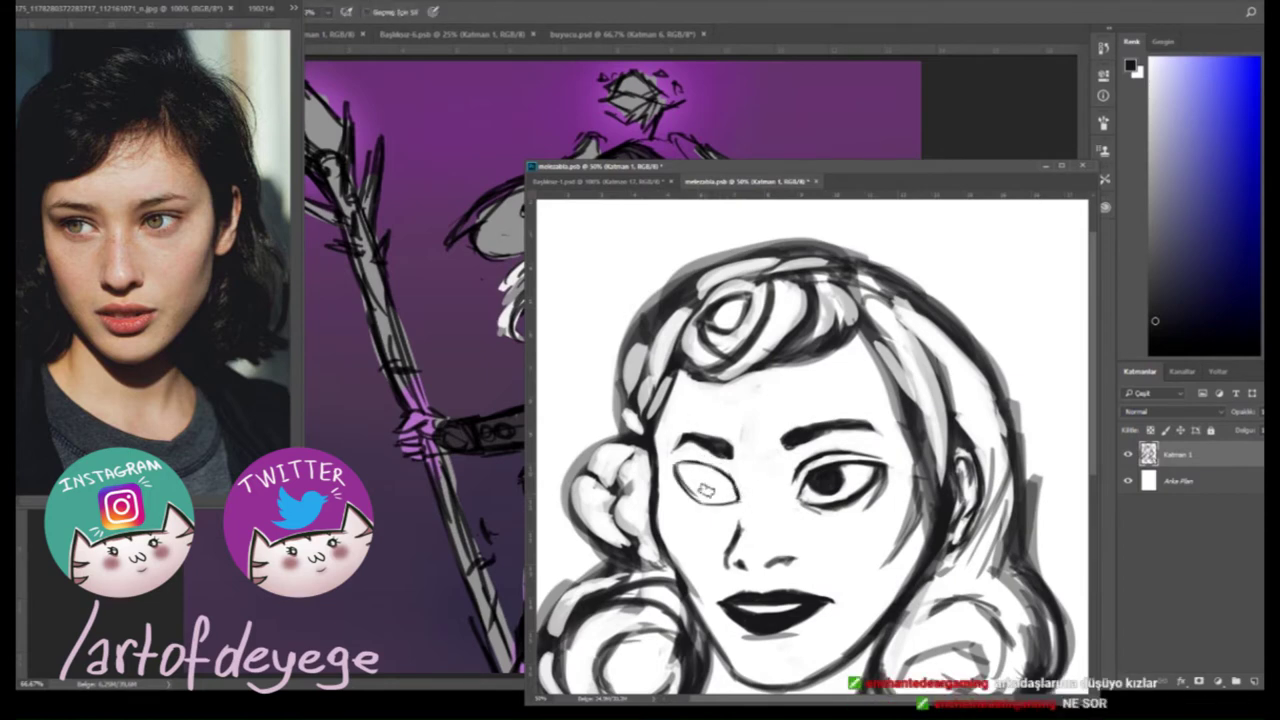
pyautogui.moveTo(735, 474); pyautogui.dragTo(705, 440)
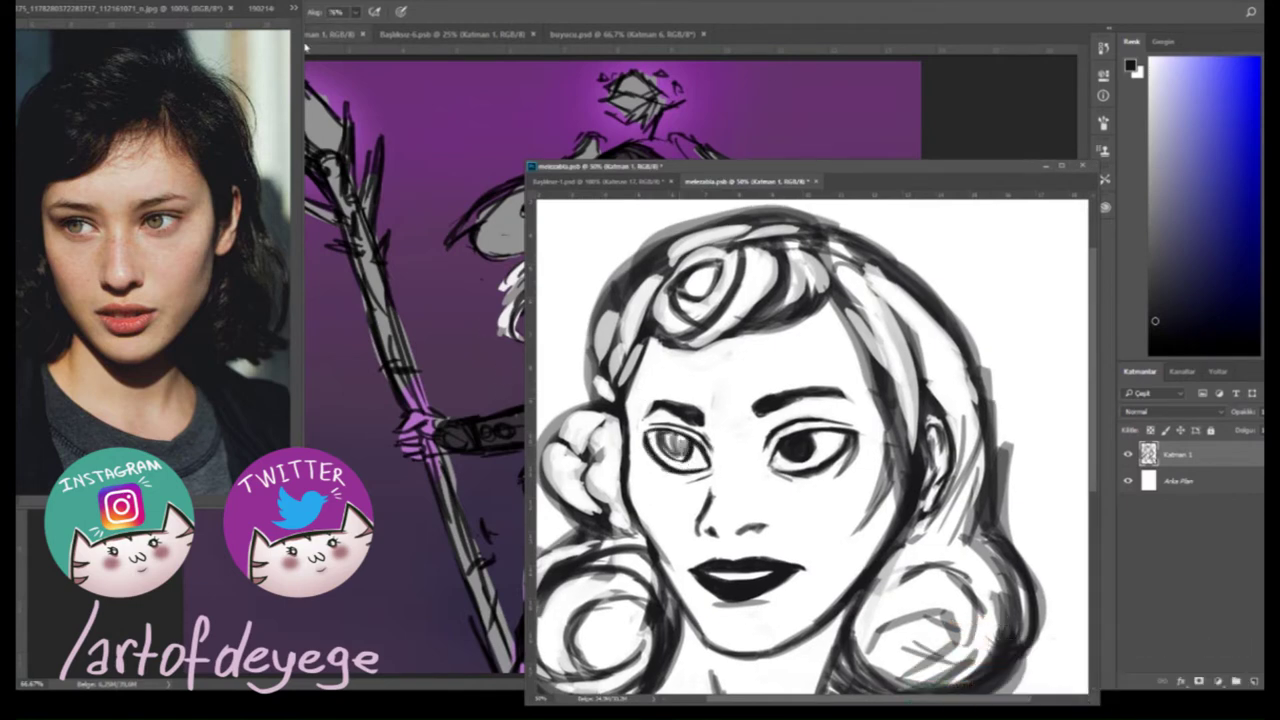
pyautogui.moveTo(930, 422); pyautogui.dragTo(940, 458)
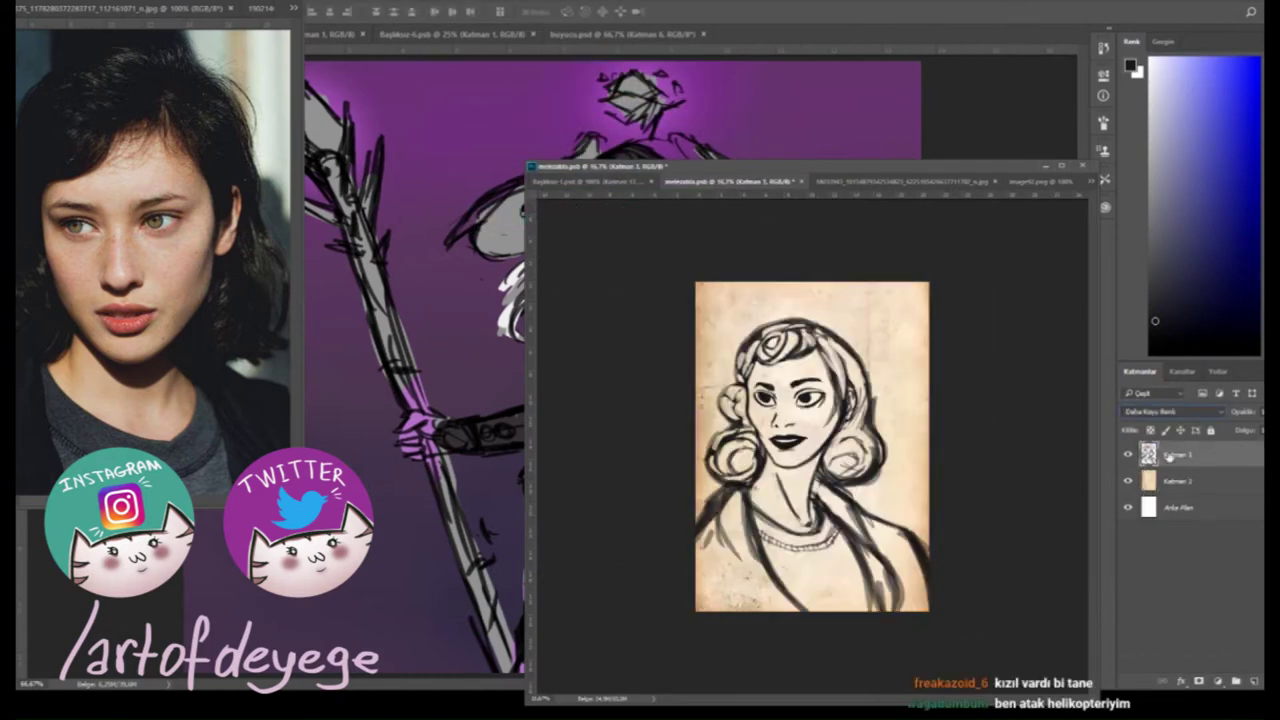
pyautogui.hotkey('ctrl', '+')
pyautogui.hotkey('ctrl', '+')
pyautogui.press('b')
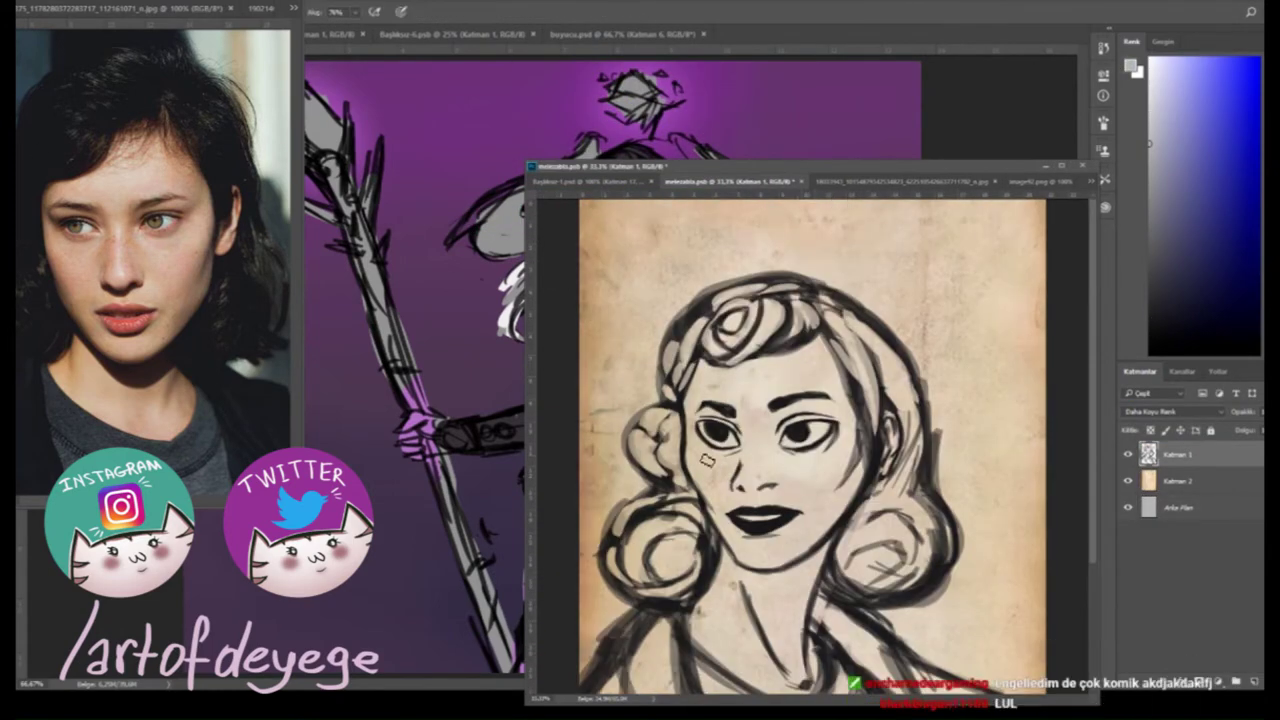
pyautogui.press('d')
pyautogui.press('e')
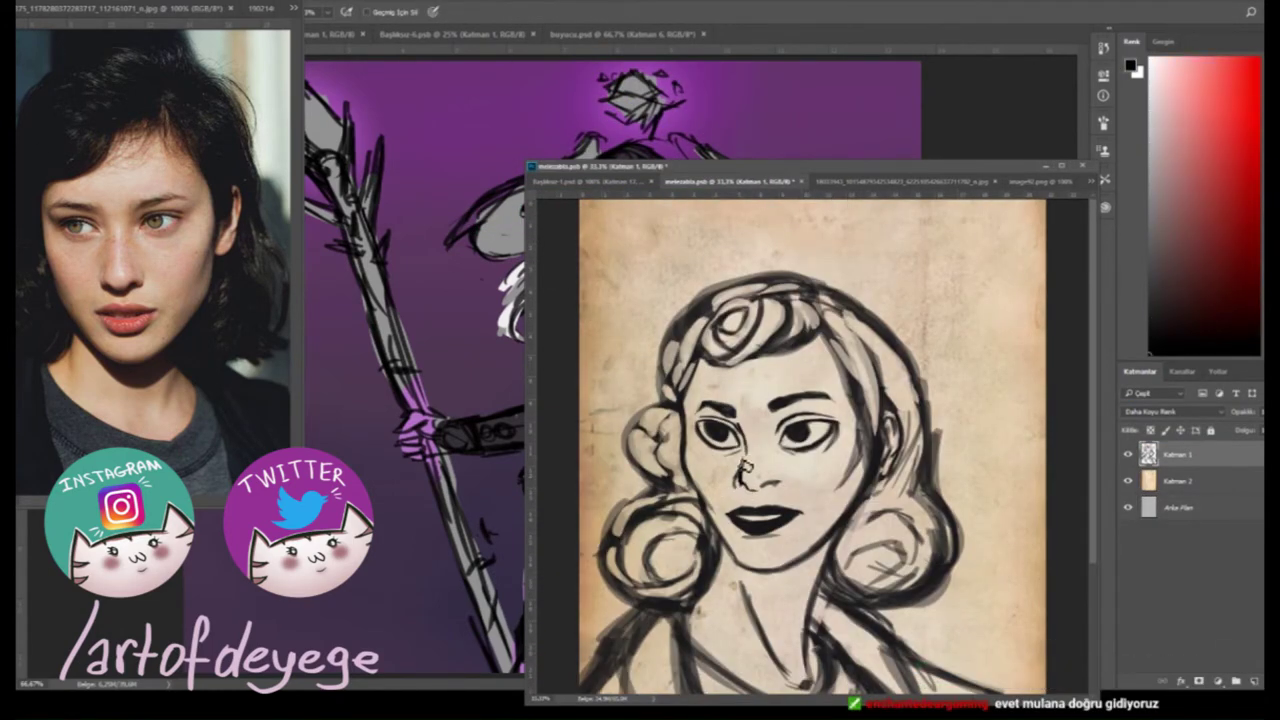
pyautogui.moveTo(758, 484); pyautogui.dragTo(776, 492)
pyautogui.press('b')
# Zoom in and navigate across the face to frame the eyes.
pyautogui.scroll(-2, 668, 466)
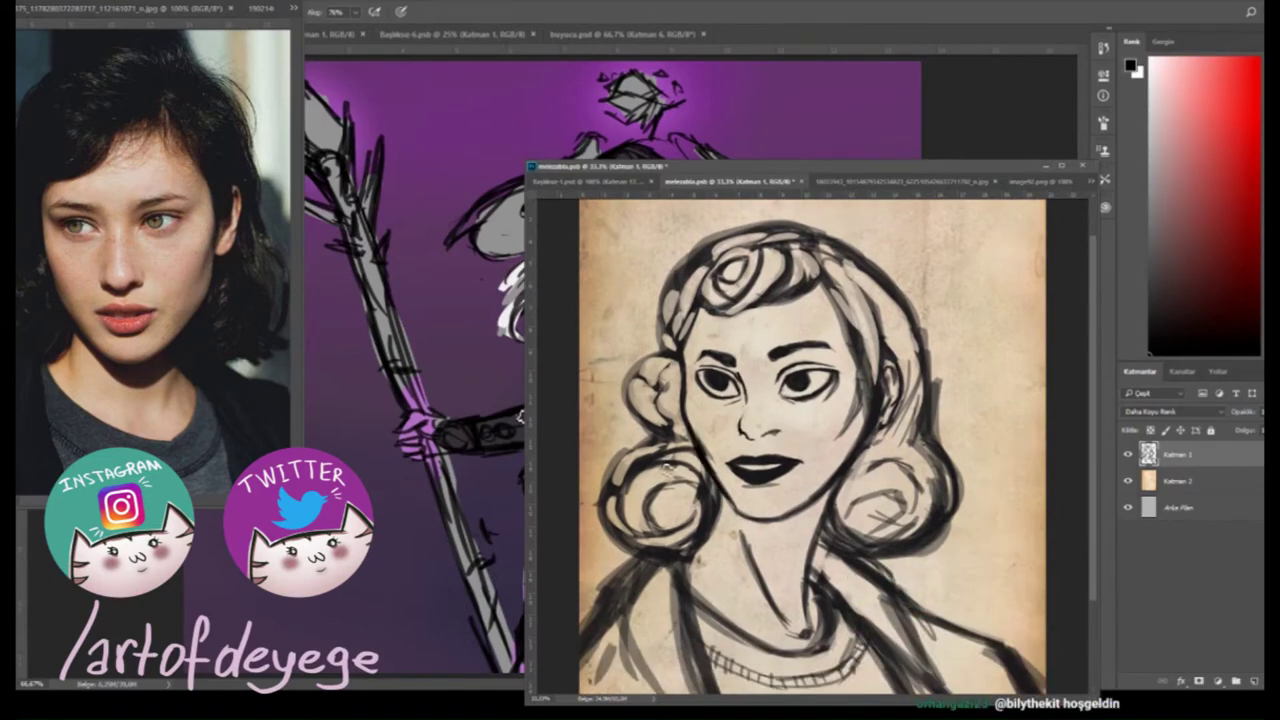
pyautogui.press('z')
pyautogui.click(780, 355)
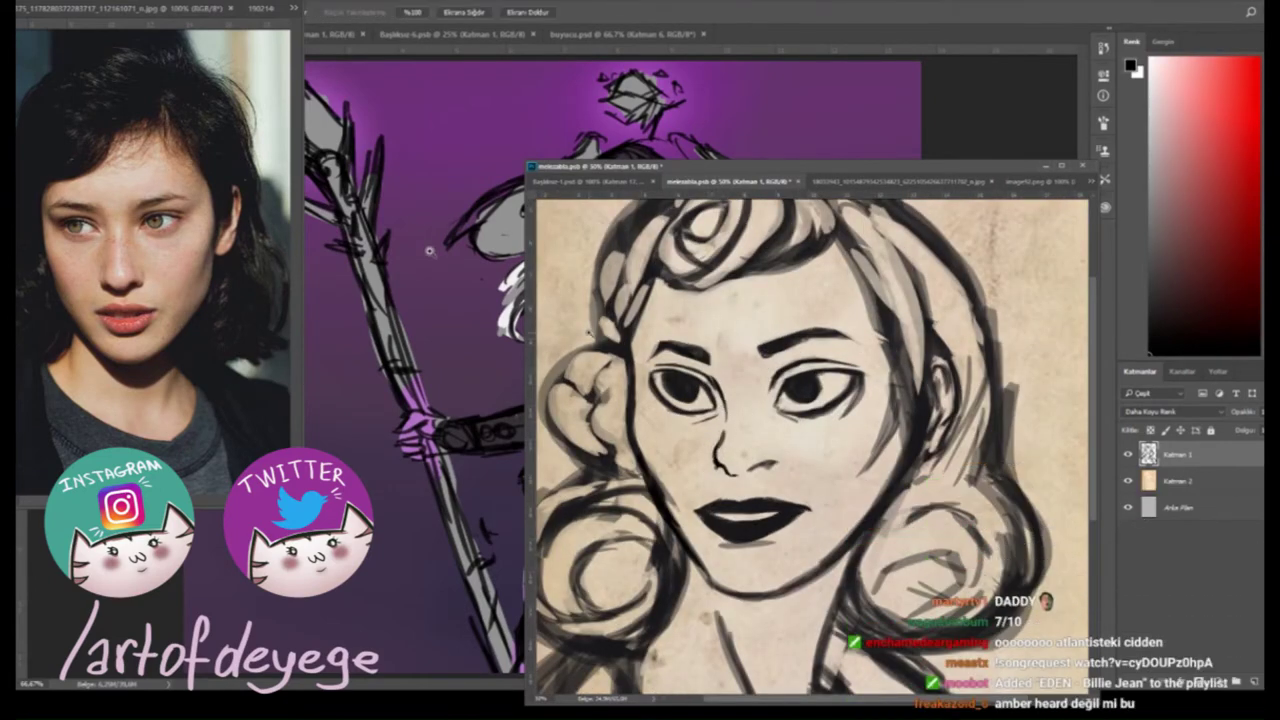
pyautogui.moveTo(680, 339); pyautogui.dragTo(745, 409)
pyautogui.press('e')
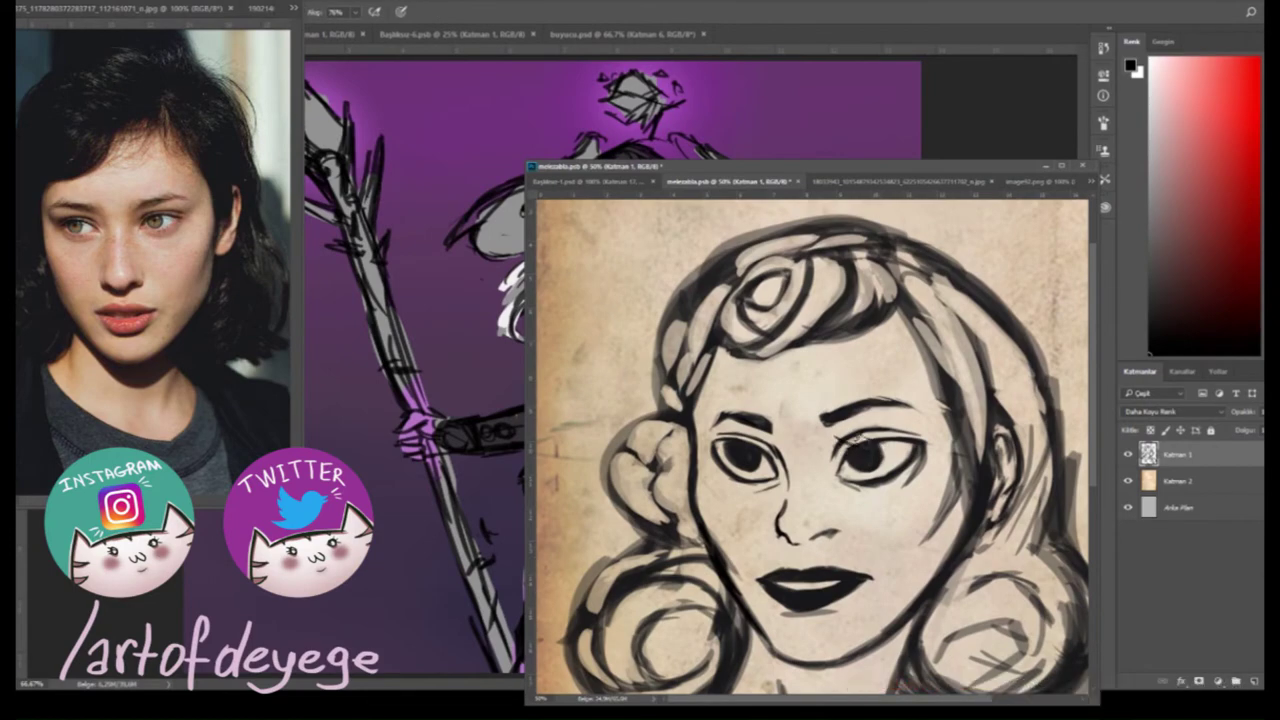
pyautogui.scroll(-2, 860, 400)
pyautogui.scroll(-2, 865, 360)
pyautogui.scroll(-1, 869, 339)
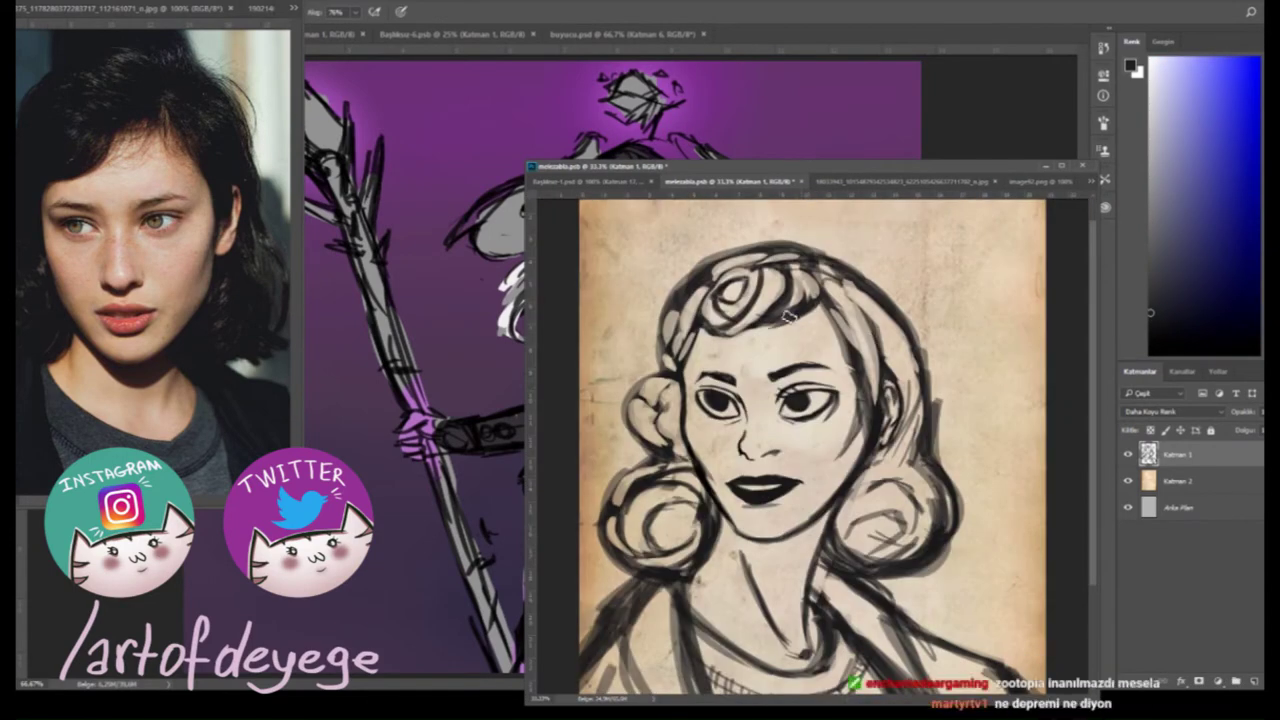
pyautogui.scroll(2, 819, 488)
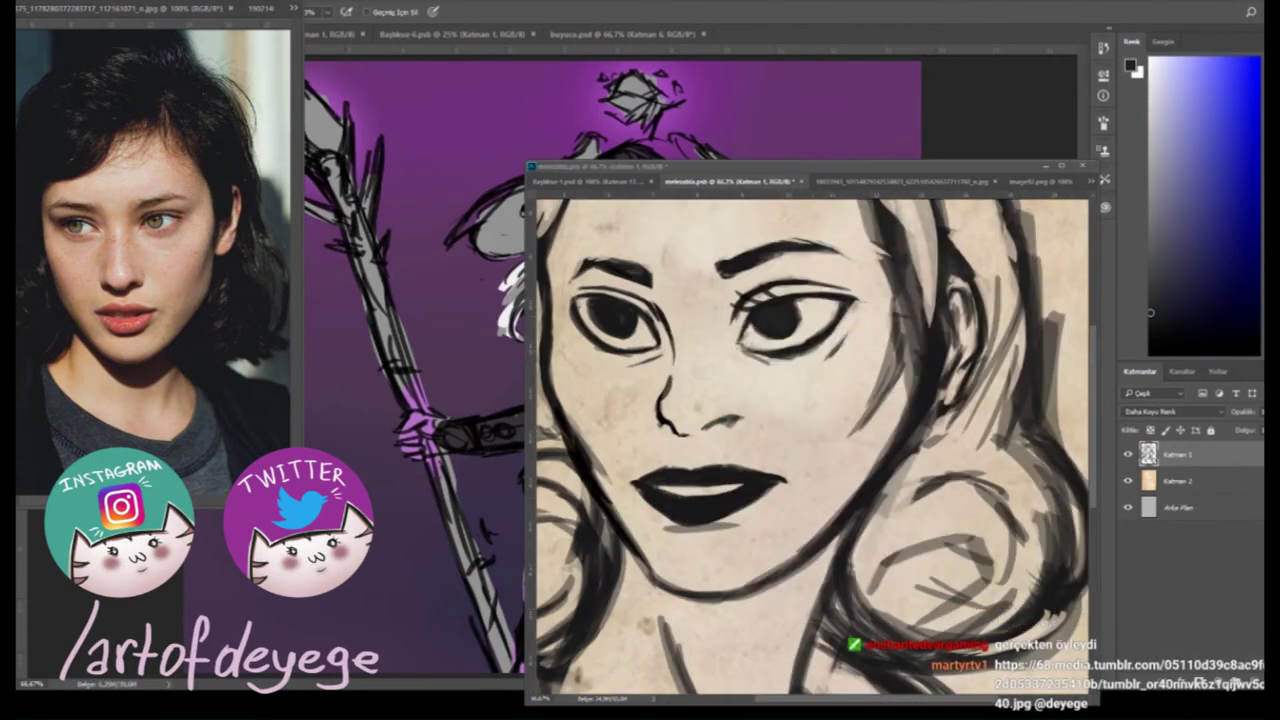
pyautogui.scroll(-1, 820, 480)
pyautogui.scroll(1, 820, 503)
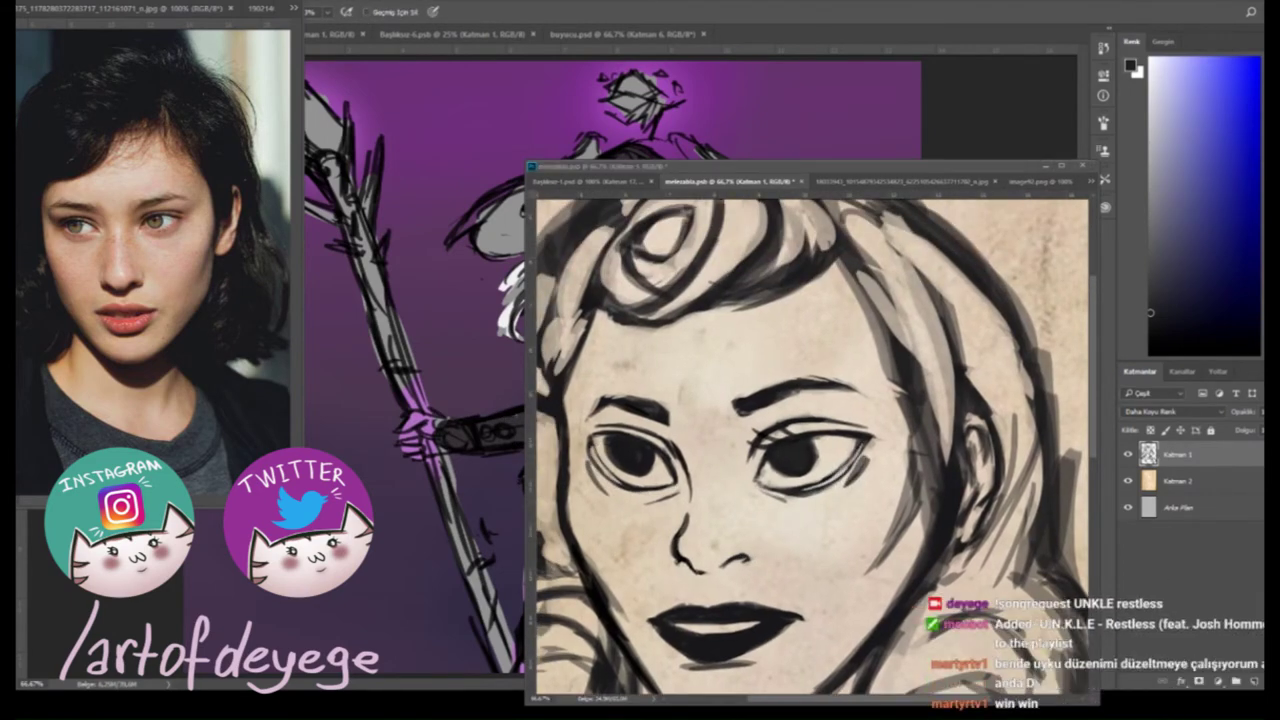
# Ink a thicker upper lid line on the left eye.
pyautogui.press('e')
pyautogui.scroll(-2, 873, 424)
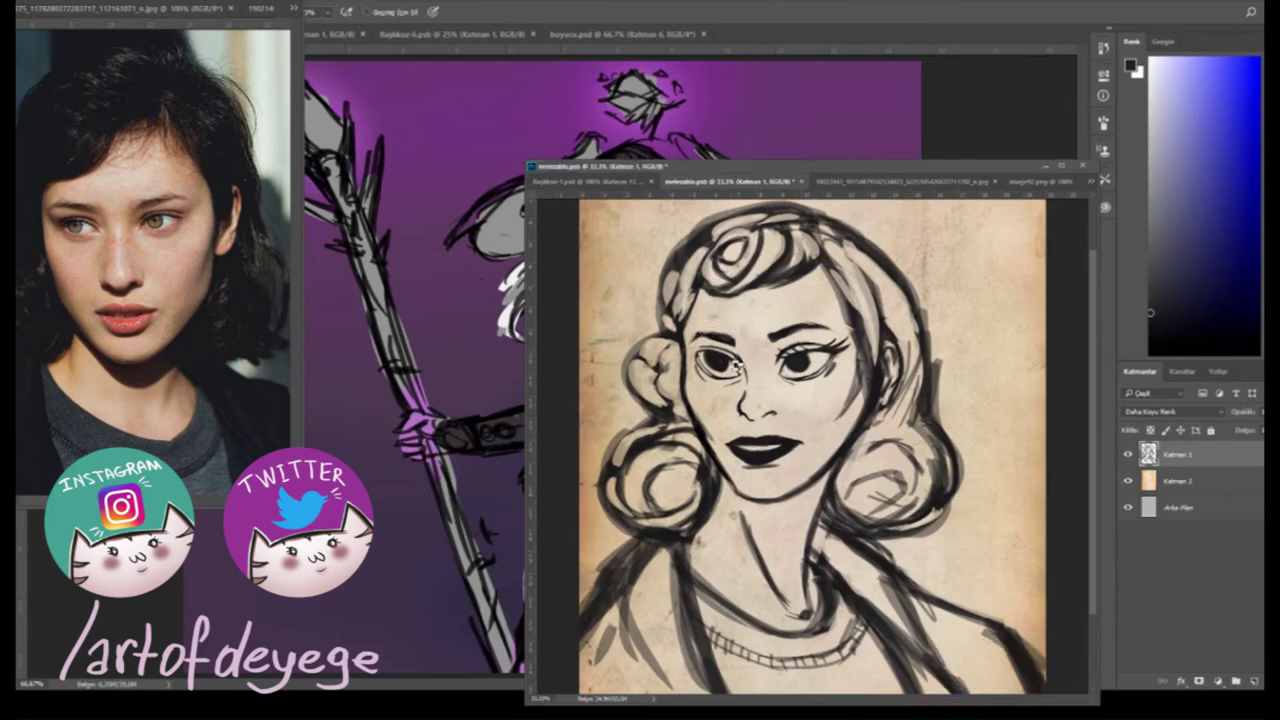
pyautogui.scroll(2, 727, 365)
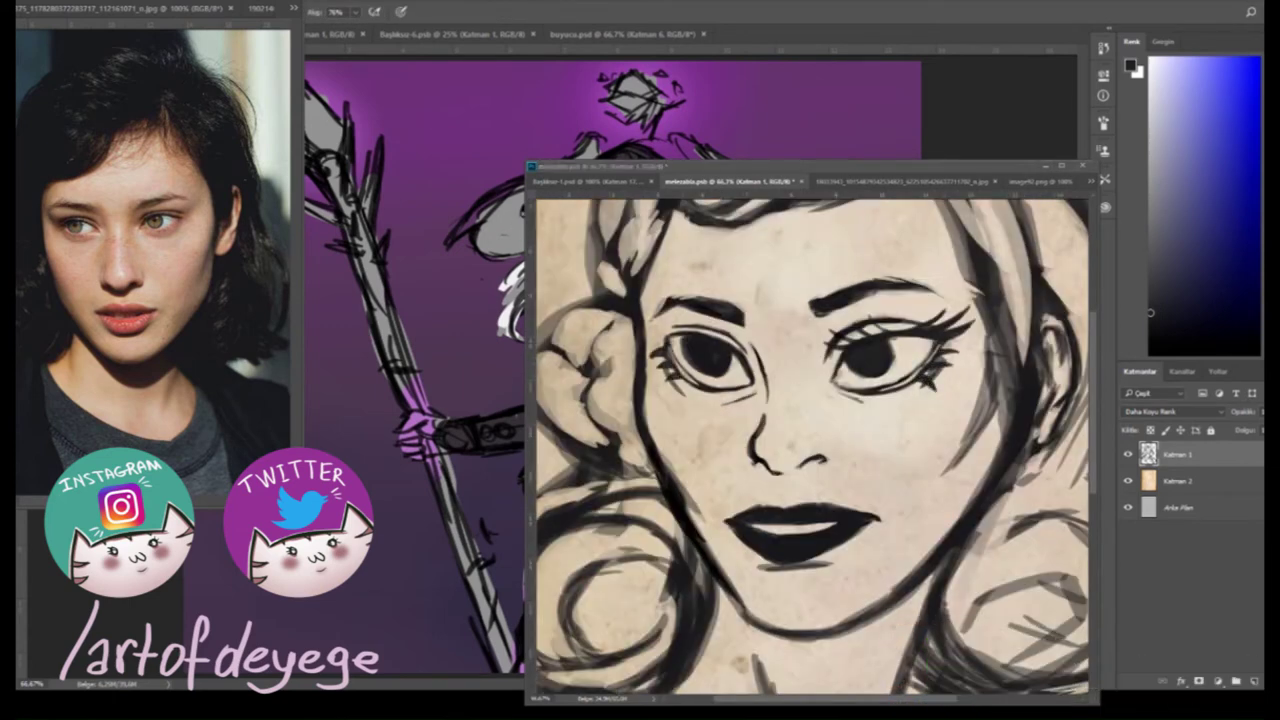
pyautogui.moveTo(636, 322); pyautogui.dragTo(712, 338)
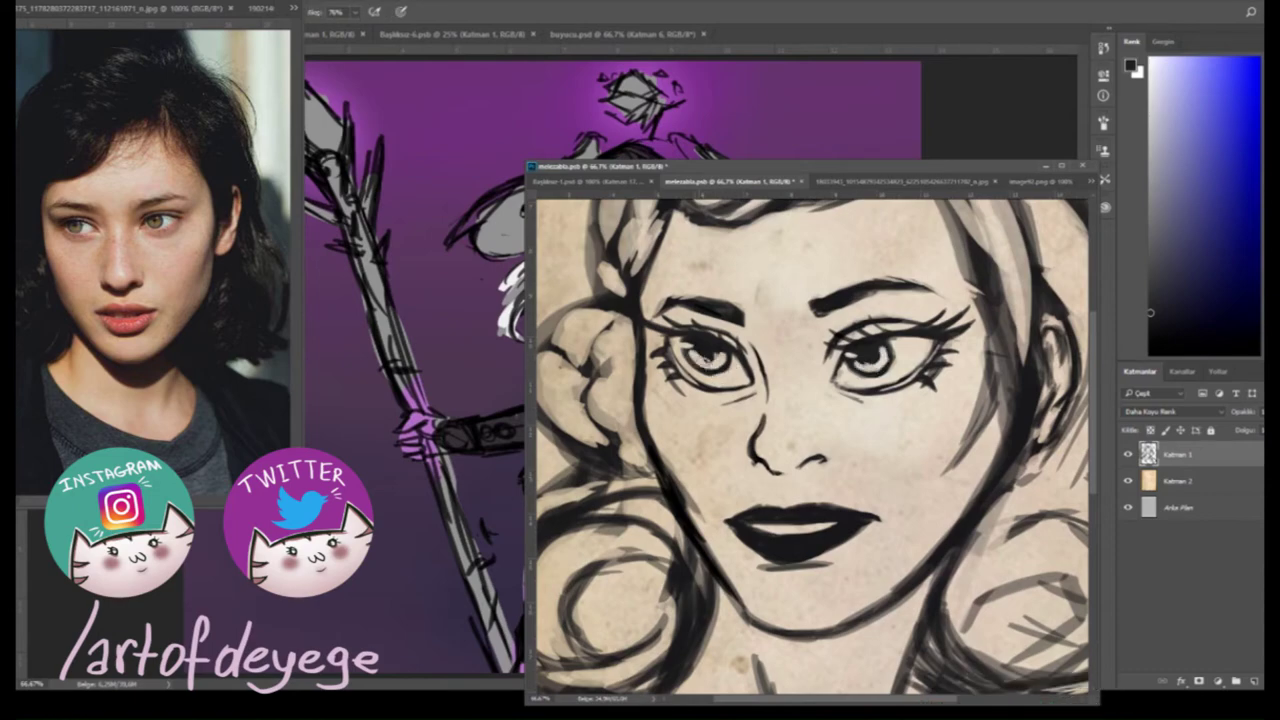
pyautogui.click(805, 320)
pyautogui.scroll(-5, 928, 535)
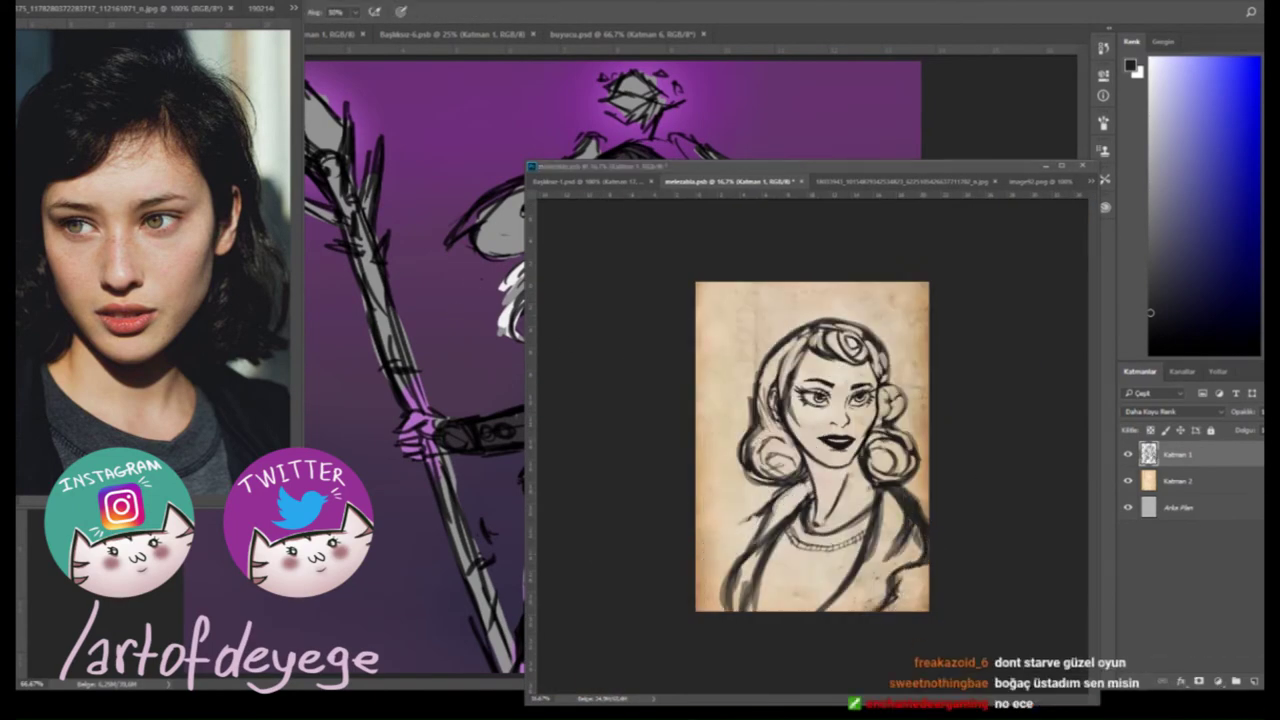
pyautogui.press('e')
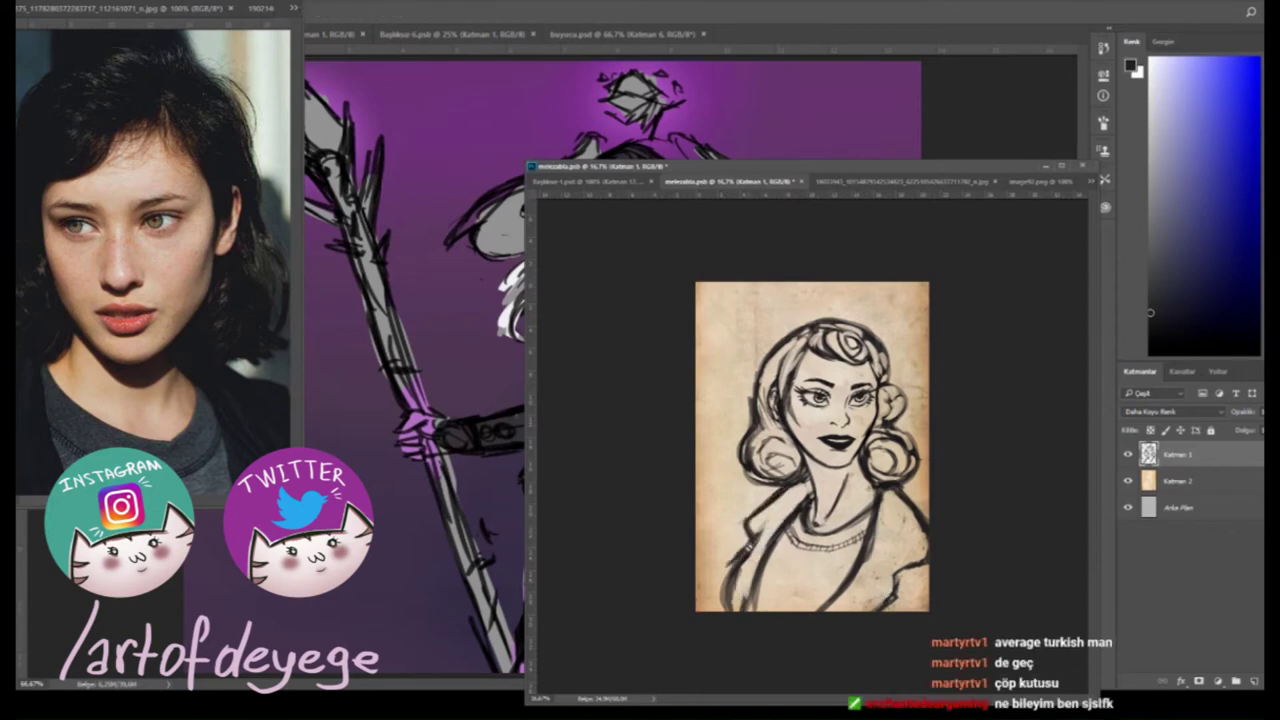
pyautogui.moveTo(738, 535); pyautogui.dragTo(735, 590)
pyautogui.press('b')
pyautogui.moveTo(745, 520); pyautogui.dragTo(710, 610)
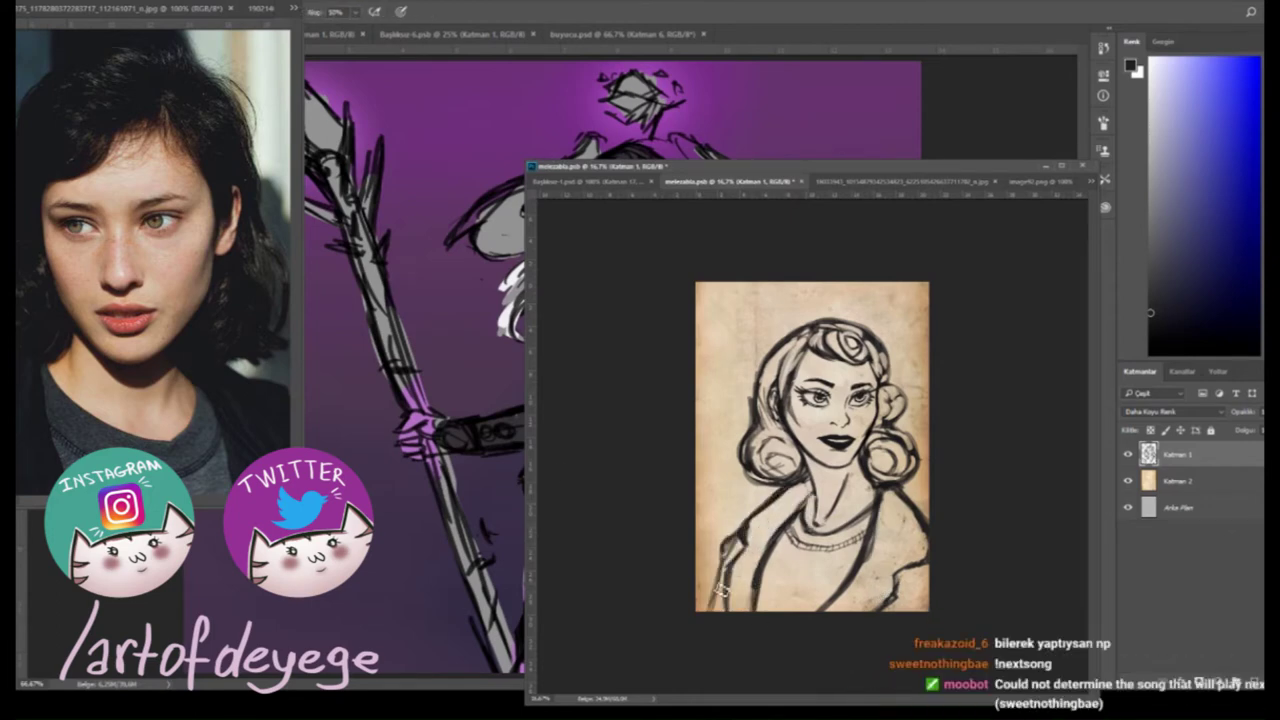
pyautogui.moveTo(770, 530); pyautogui.dragTo(730, 610)
pyautogui.moveTo(838, 445); pyautogui.dragTo(800, 528)
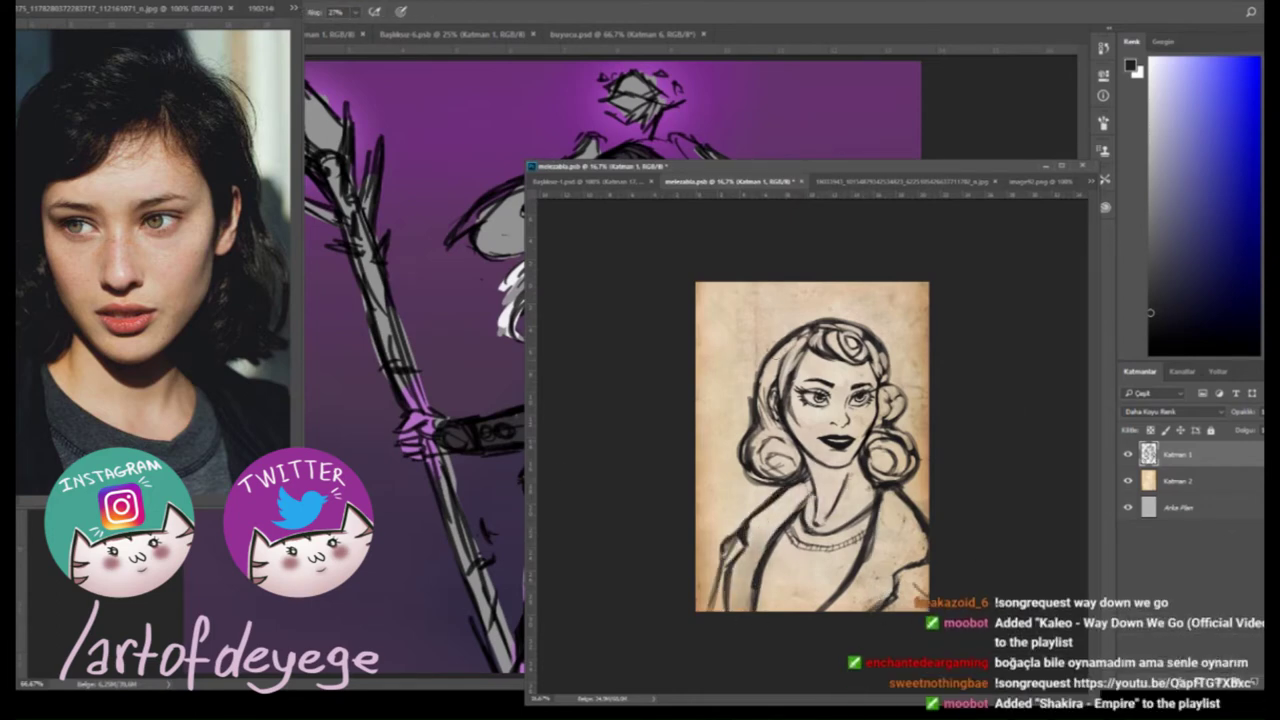
pyautogui.moveTo(800, 330); pyautogui.dragTo(750, 480)
pyautogui.press('l')
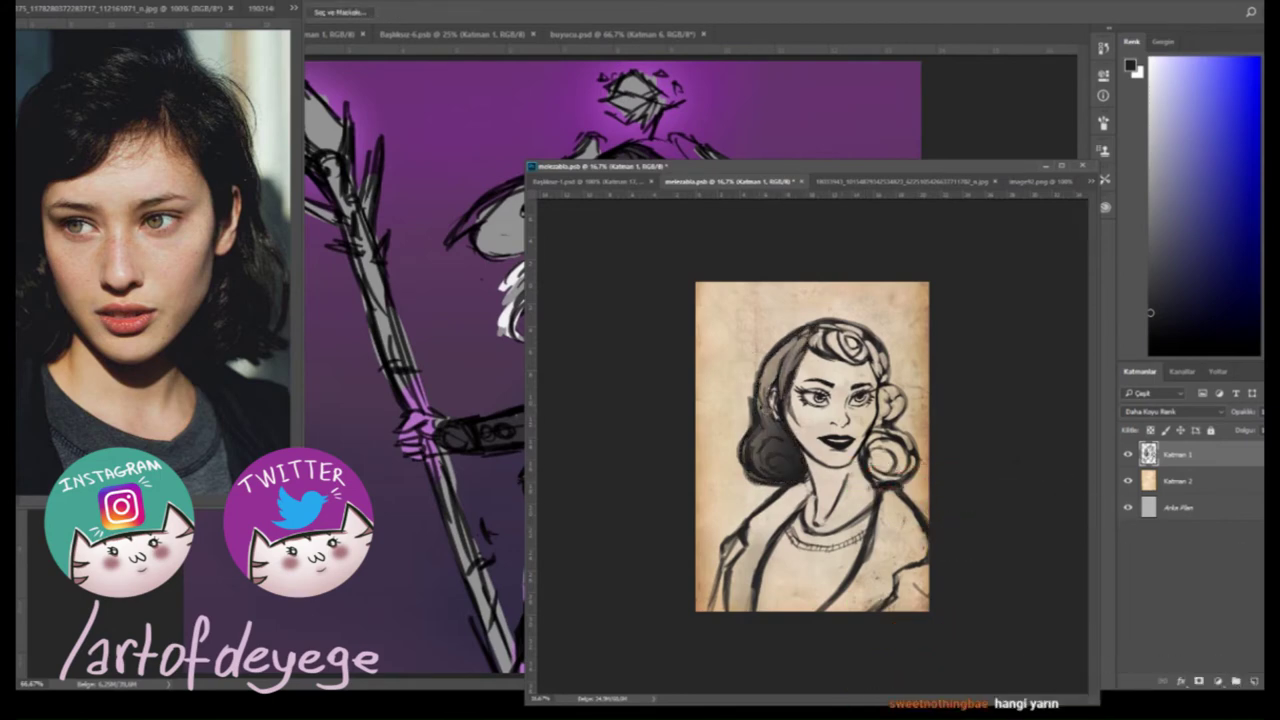
pyautogui.moveTo(895, 340); pyautogui.dragTo(880, 480)
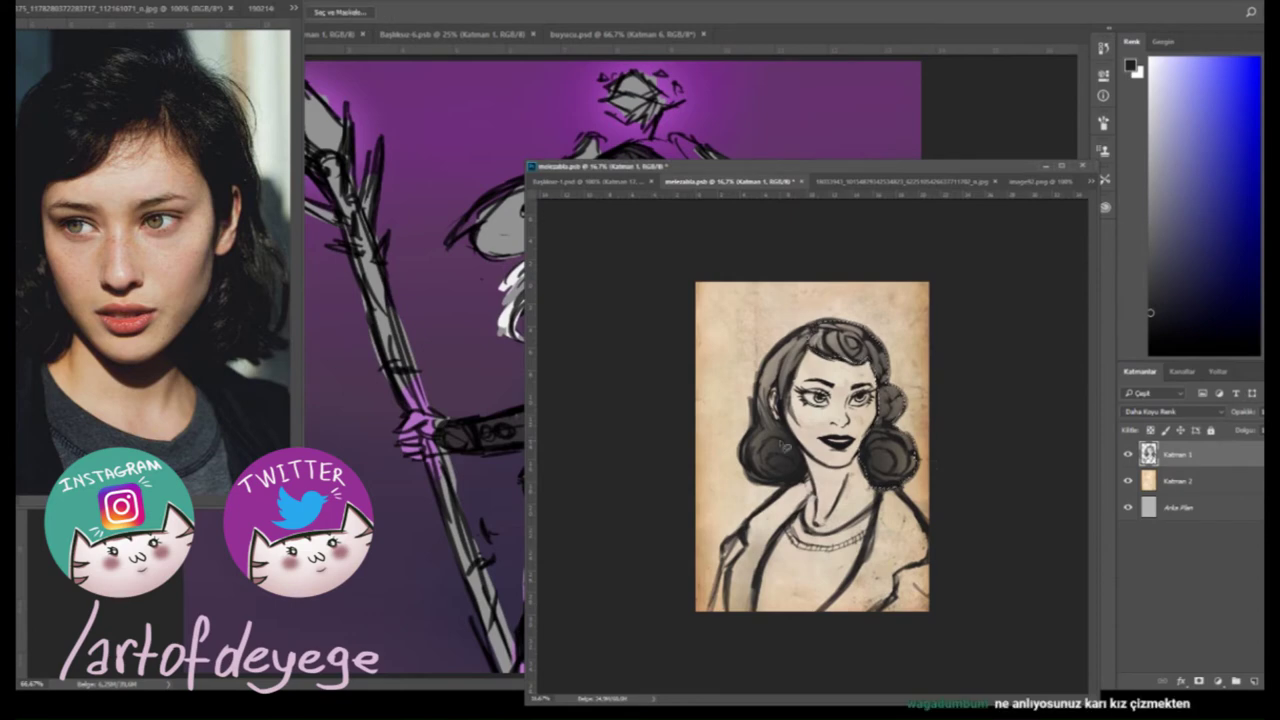
pyautogui.hotkey('ctrl', '+')
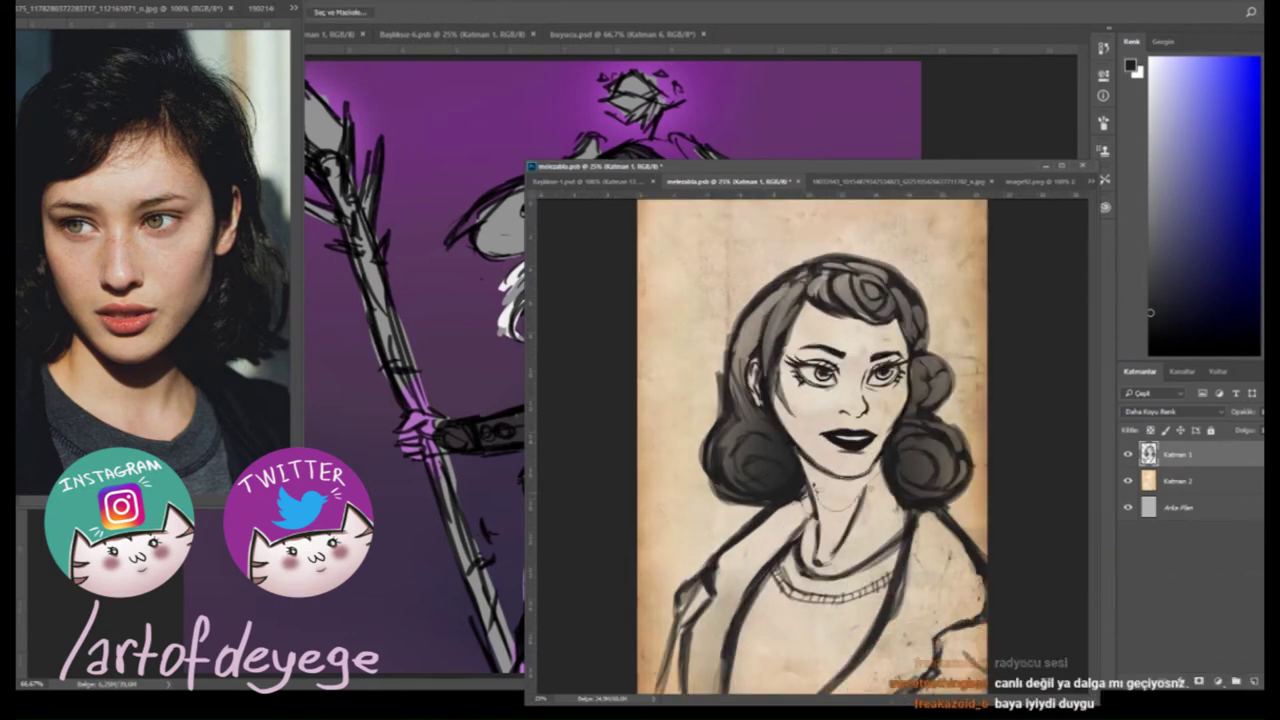
pyautogui.hotkey('ctrl', '-')
# Lasso the lower half of the face, nudge it into place, and deselect.
pyautogui.press('l')
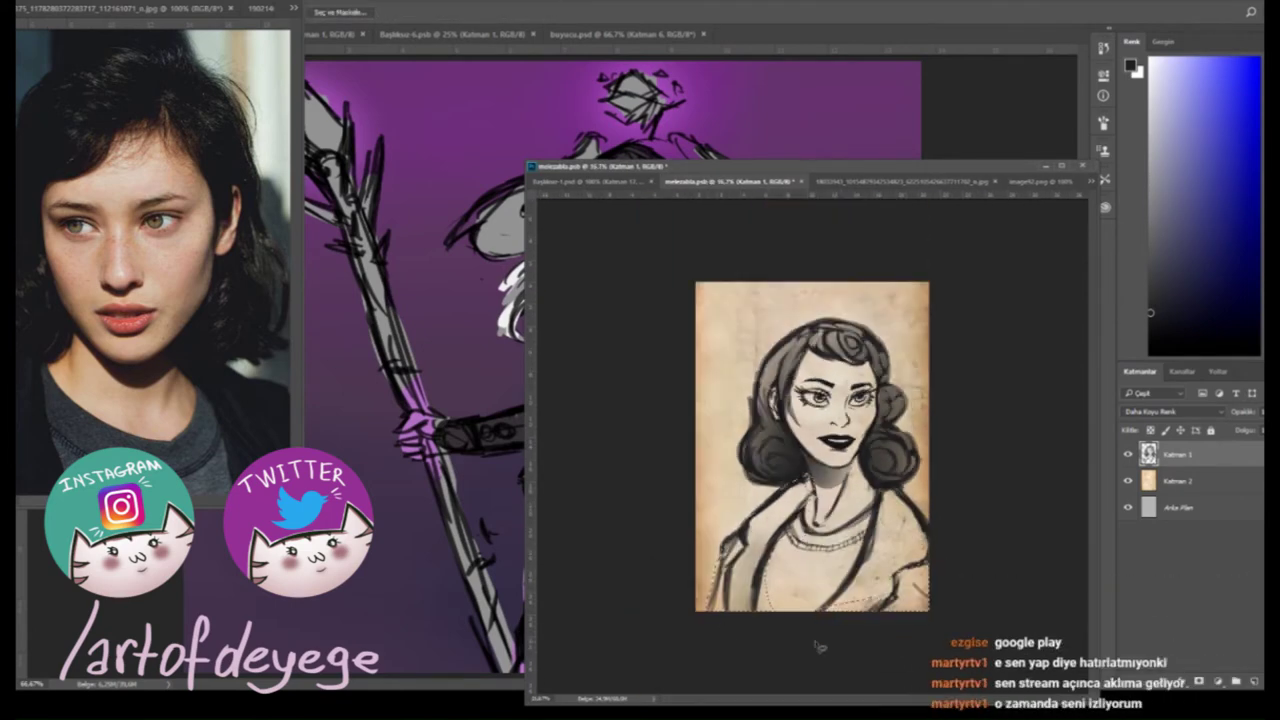
pyautogui.press('b')
pyautogui.hotkey('ctrl', '+')
pyautogui.hotkey('ctrl', '+')
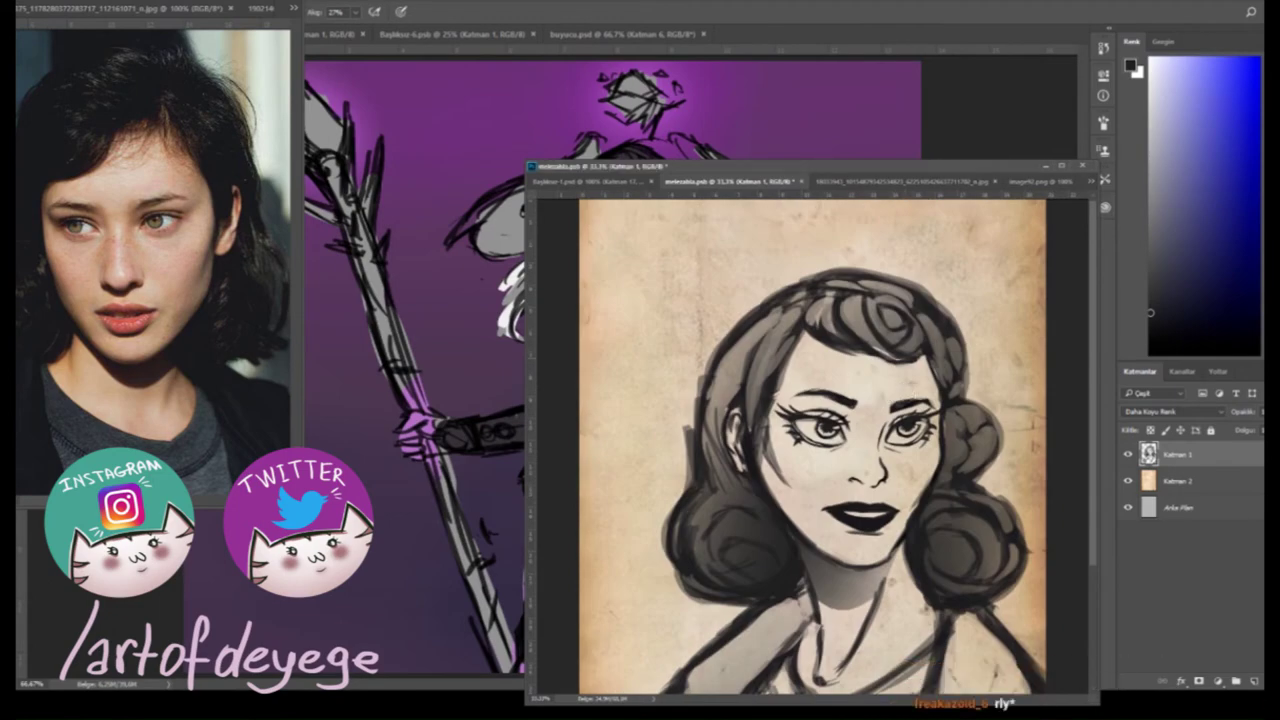
pyautogui.press('l')
pyautogui.hotkey('ctrl', 'z')
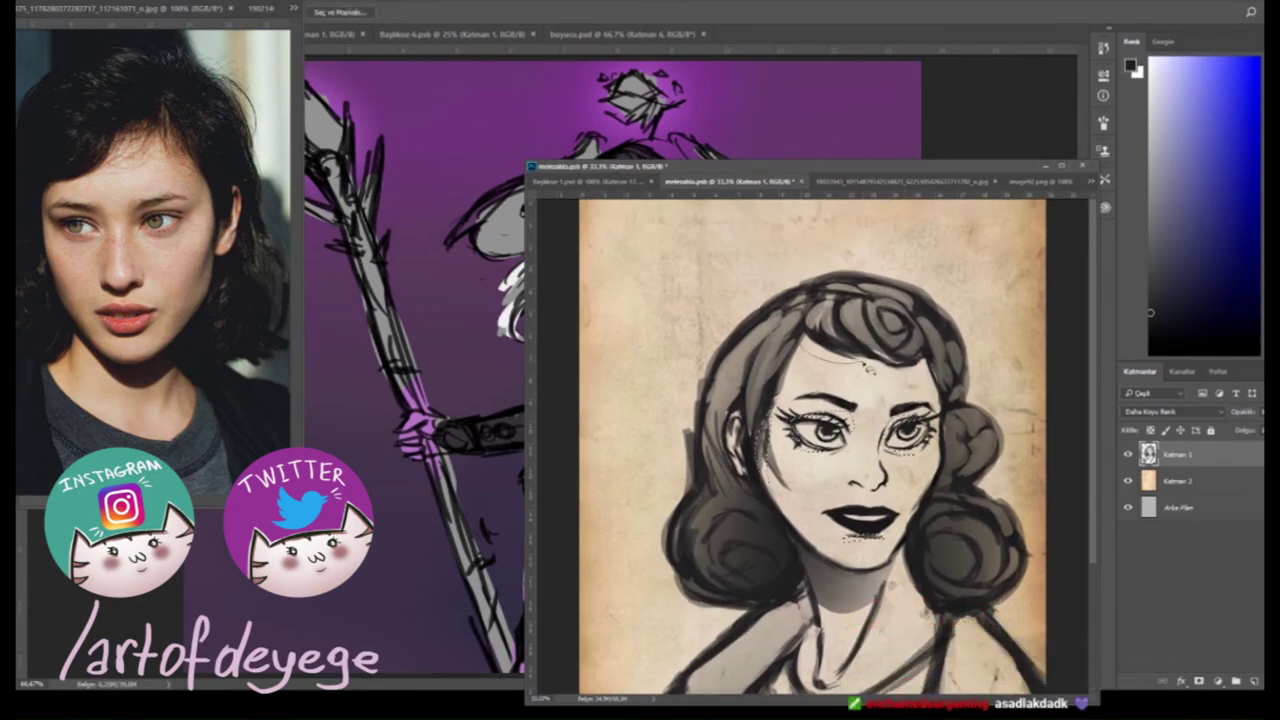
pyautogui.press('z')
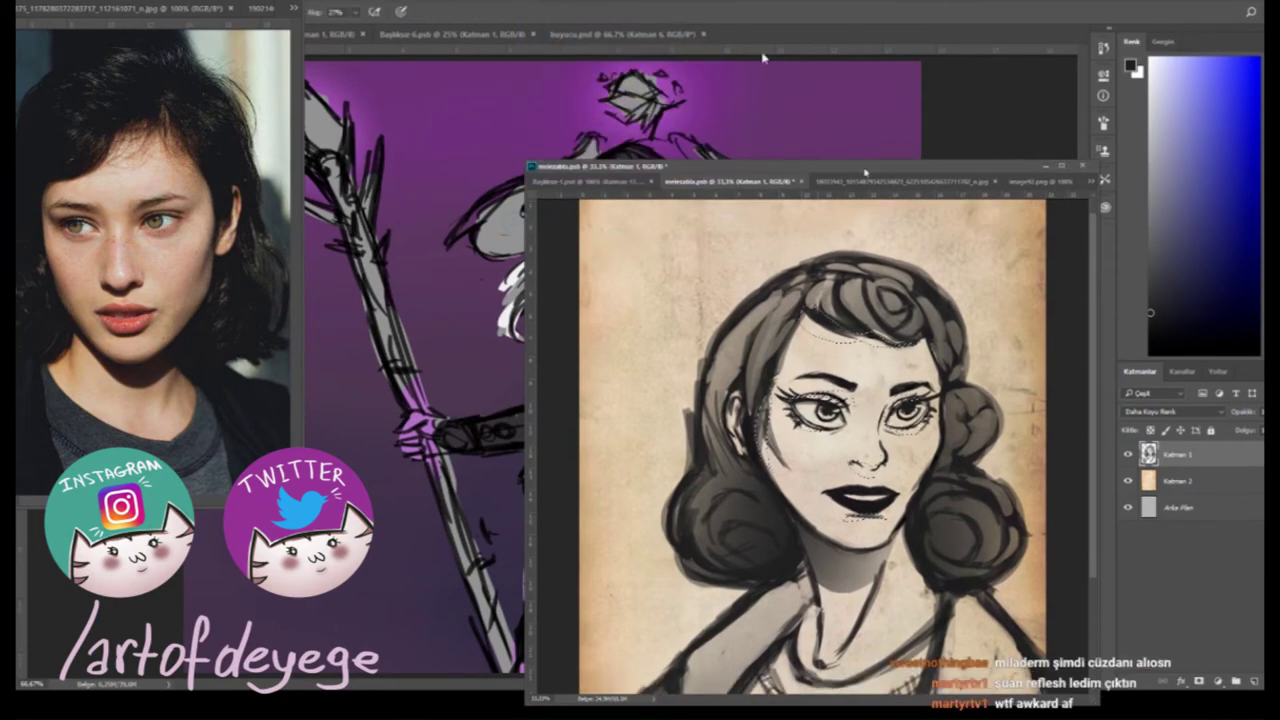
# Add a new empty layer above Katman 1 and mirror the view to check proportions.
pyautogui.click(930, 440)
pyautogui.press('b')
pyautogui.moveTo(868, 438); pyautogui.dragTo(868, 373)
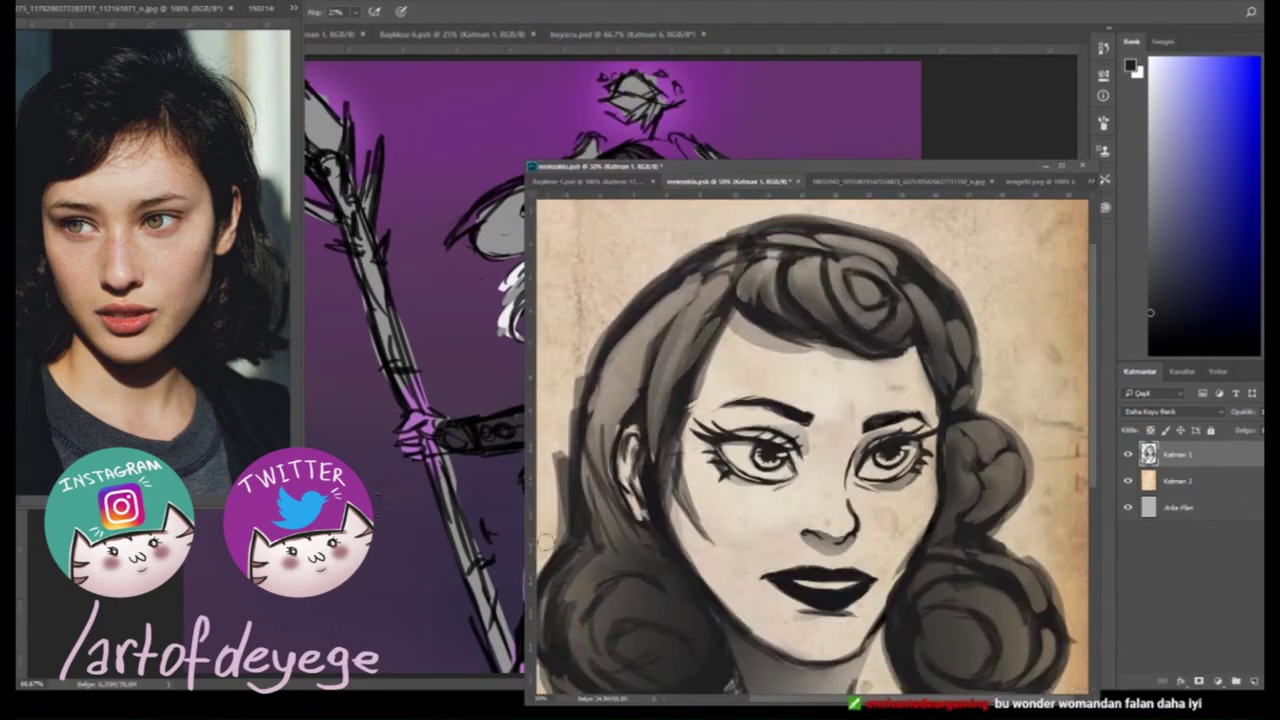
pyautogui.hotkey('ctrl', '+')
pyautogui.press('e')
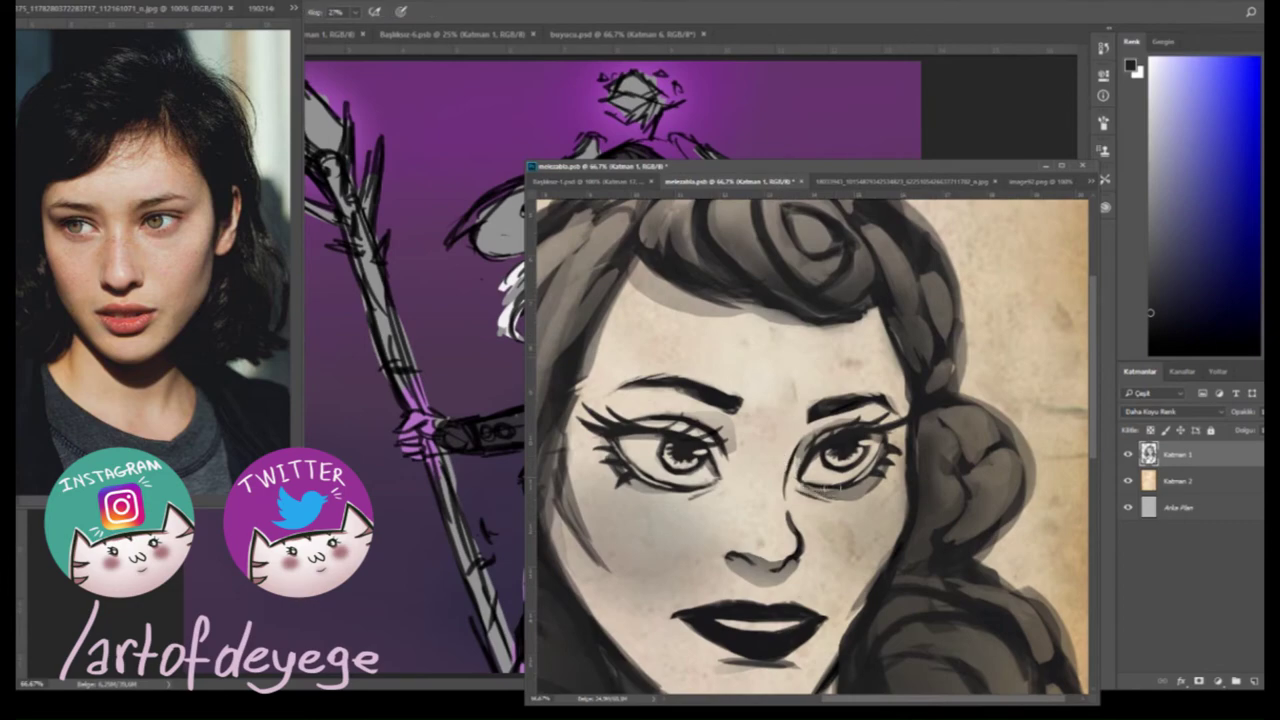
pyautogui.press('z')
pyautogui.hotkey('ctrl', '-')
pyautogui.hotkey('ctrl', '-')
pyautogui.hotkey('ctrl', '-')
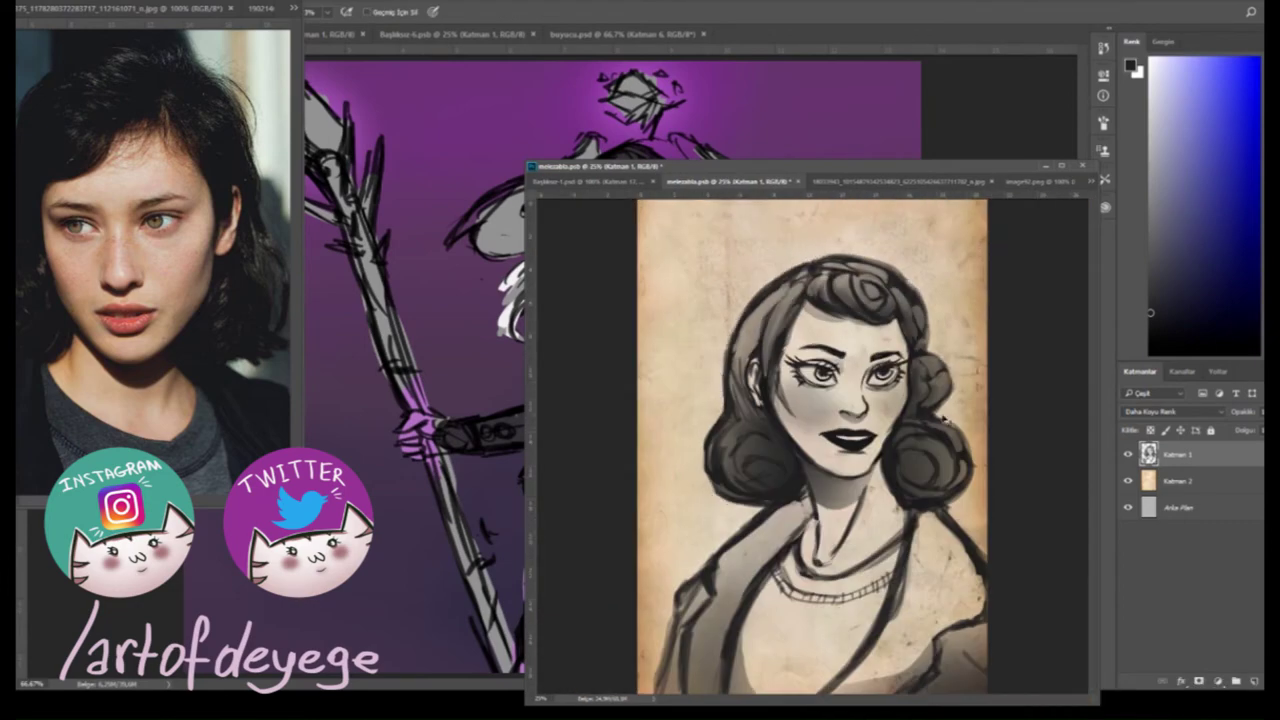
pyautogui.press('z')
pyautogui.hotkey('ctrl', '+')
pyautogui.hotkey('ctrl', '+')
pyautogui.hotkey('ctrl', '+')
pyautogui.hotkey('ctrl', 'shift', 'alt', 'n')
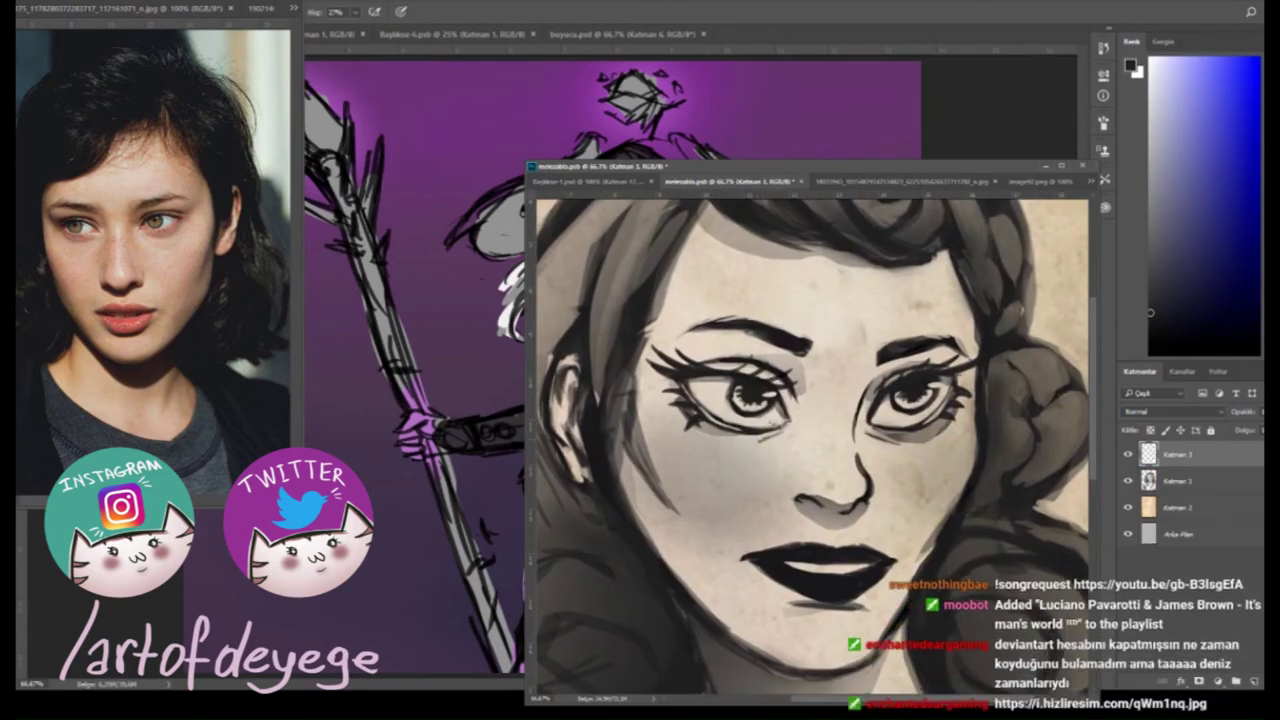
pyautogui.hotkey('ctrl', '-')
# Dab small dot freckles over the nose and cheeks on the new layer.
pyautogui.press('h')
pyautogui.press('e')
pyautogui.scroll(2, 812, 445)
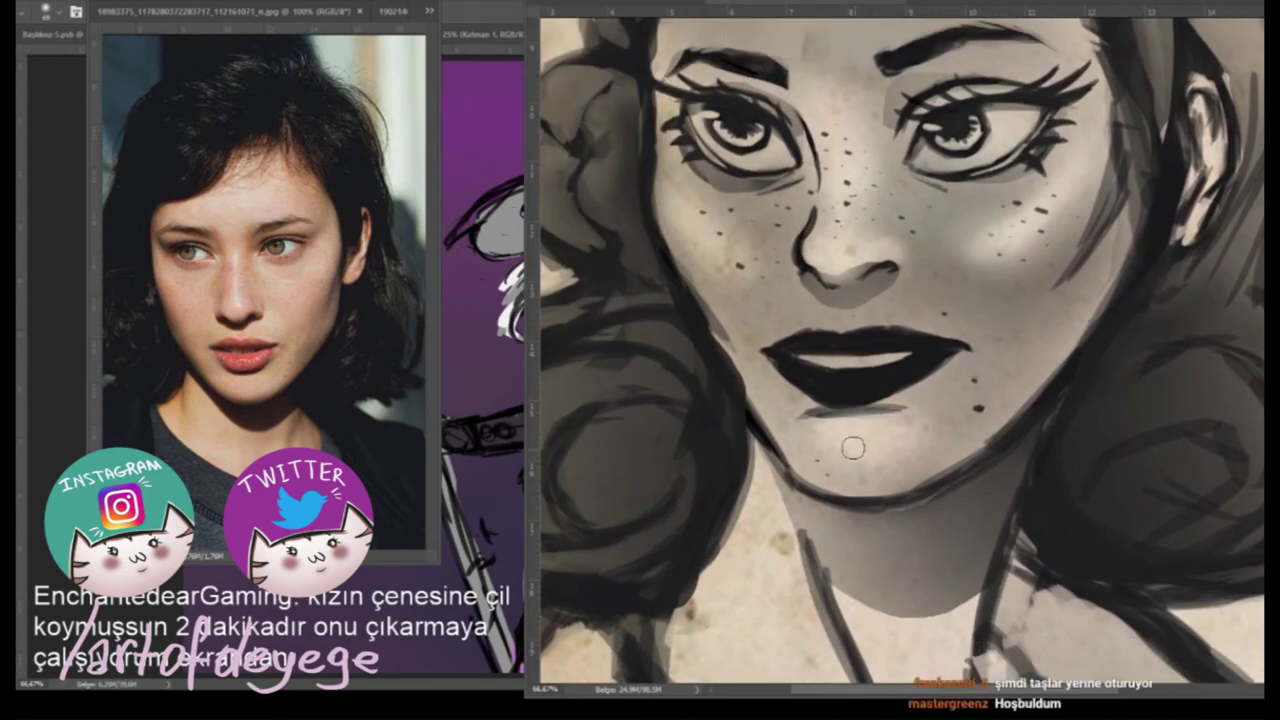
pyautogui.moveTo(851, 446); pyautogui.dragTo(875, 262)
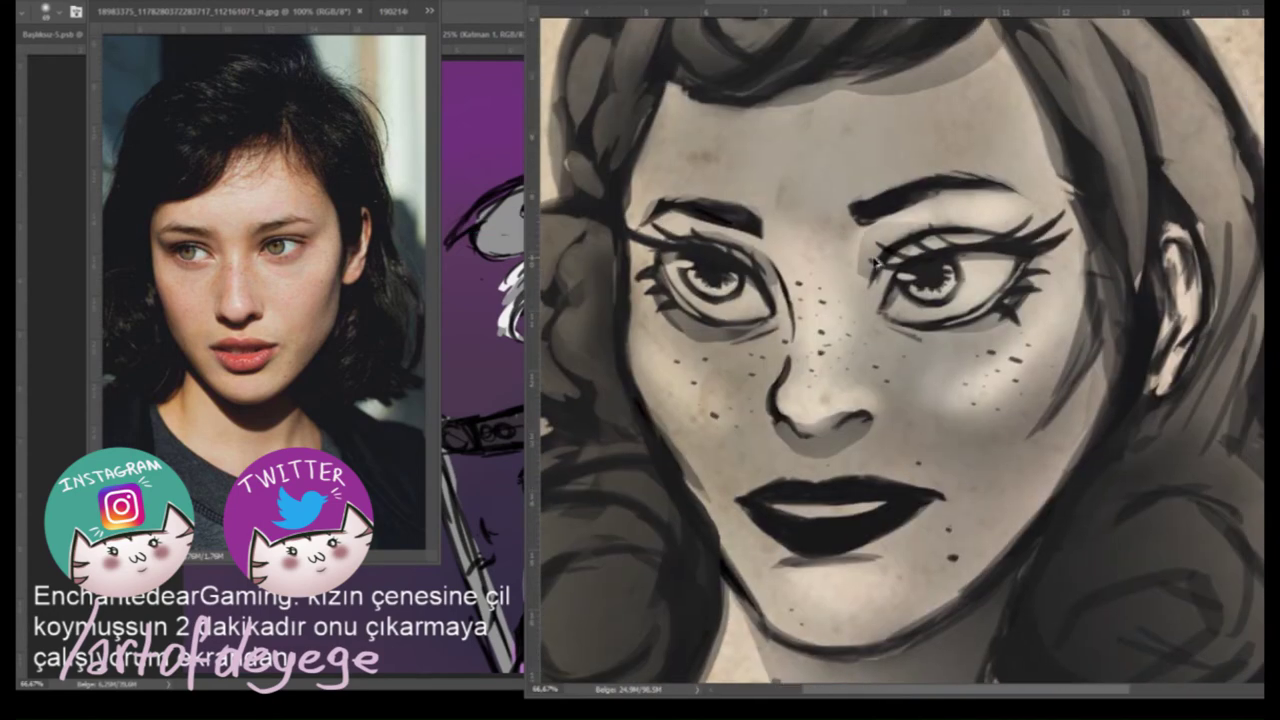
pyautogui.press('z')
pyautogui.hotkey('ctrl', '0')
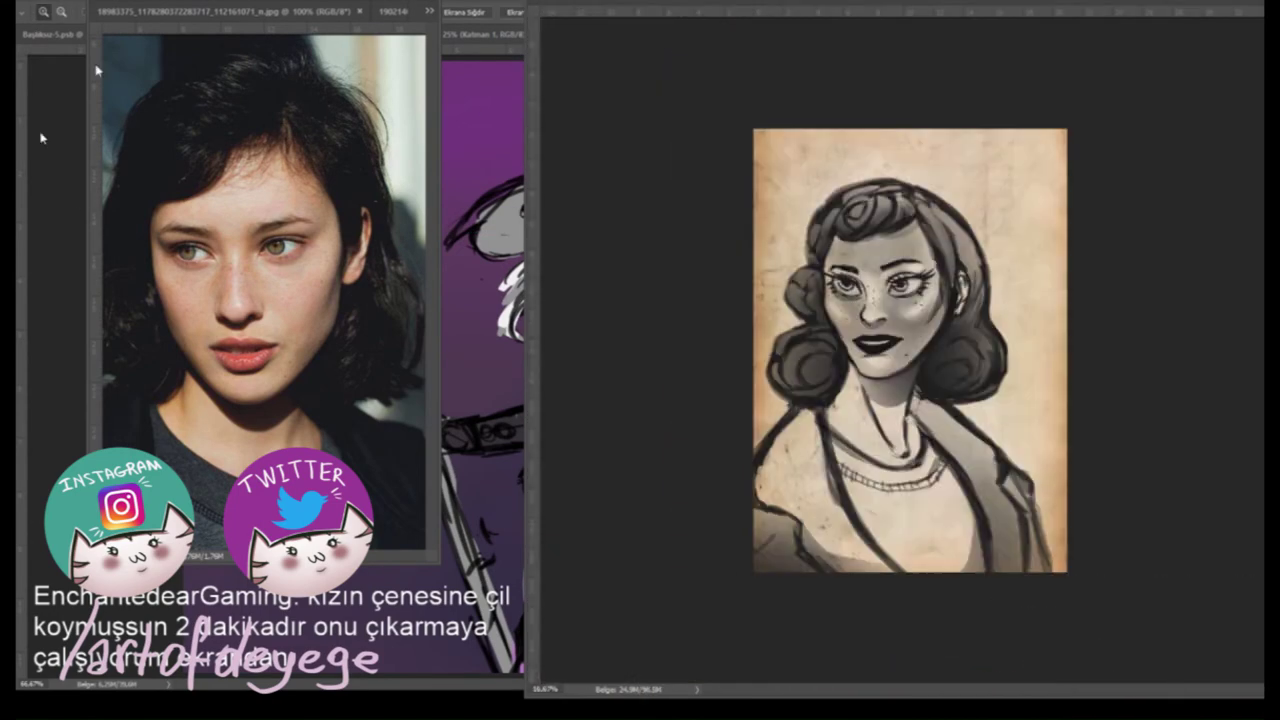
# Draw the jacket's curved and V-shaped collar, right shoulder, front edge and lower-left torso lines.
pyautogui.hotkey('ctrl', '+')
pyautogui.moveTo(782, 432); pyautogui.dragTo(878, 534)
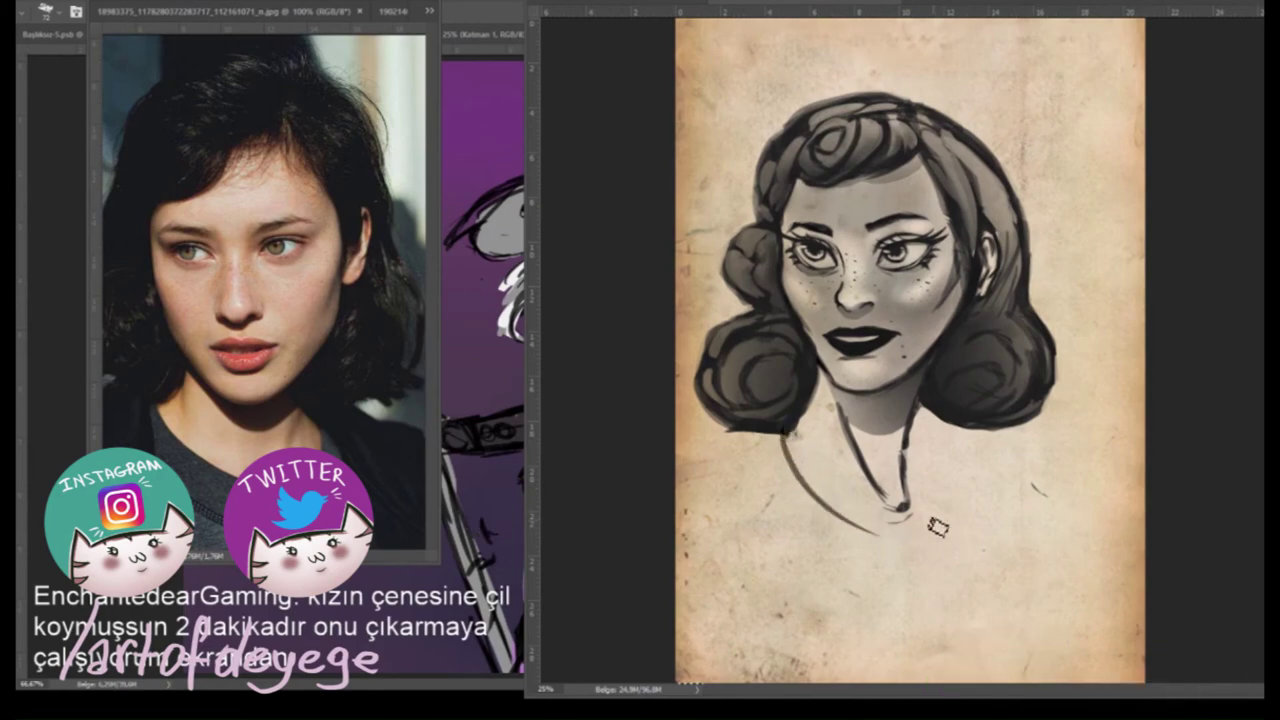
pyautogui.moveTo(1038, 458); pyautogui.dragTo(875, 530)
pyautogui.moveTo(1000, 495); pyautogui.dragTo(985, 680)
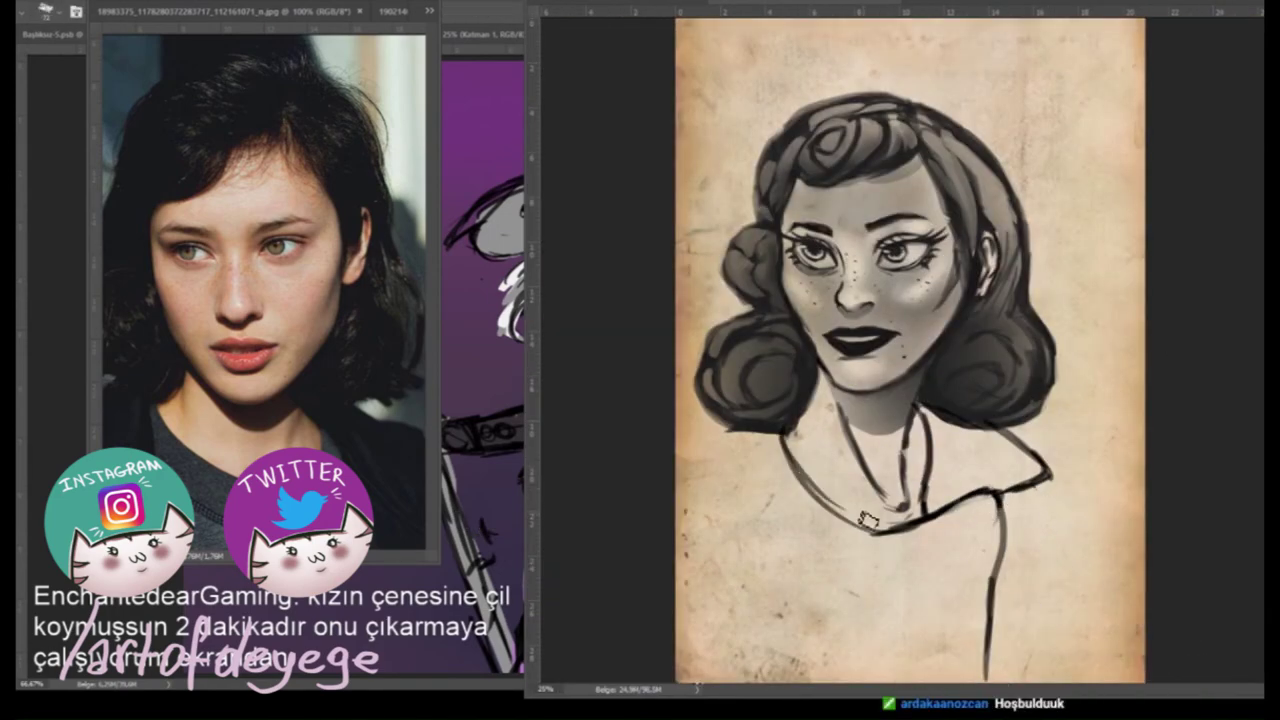
pyautogui.moveTo(742, 428); pyautogui.dragTo(888, 536)
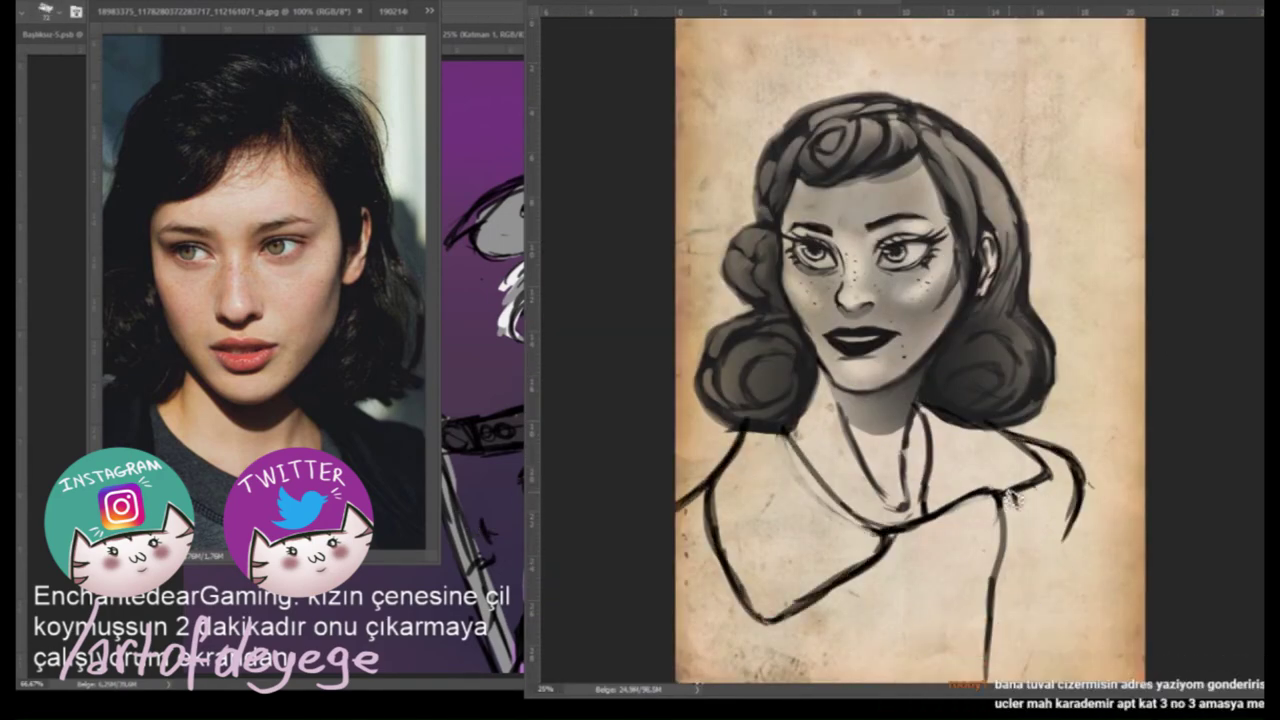
pyautogui.hotkey('ctrl', '-')
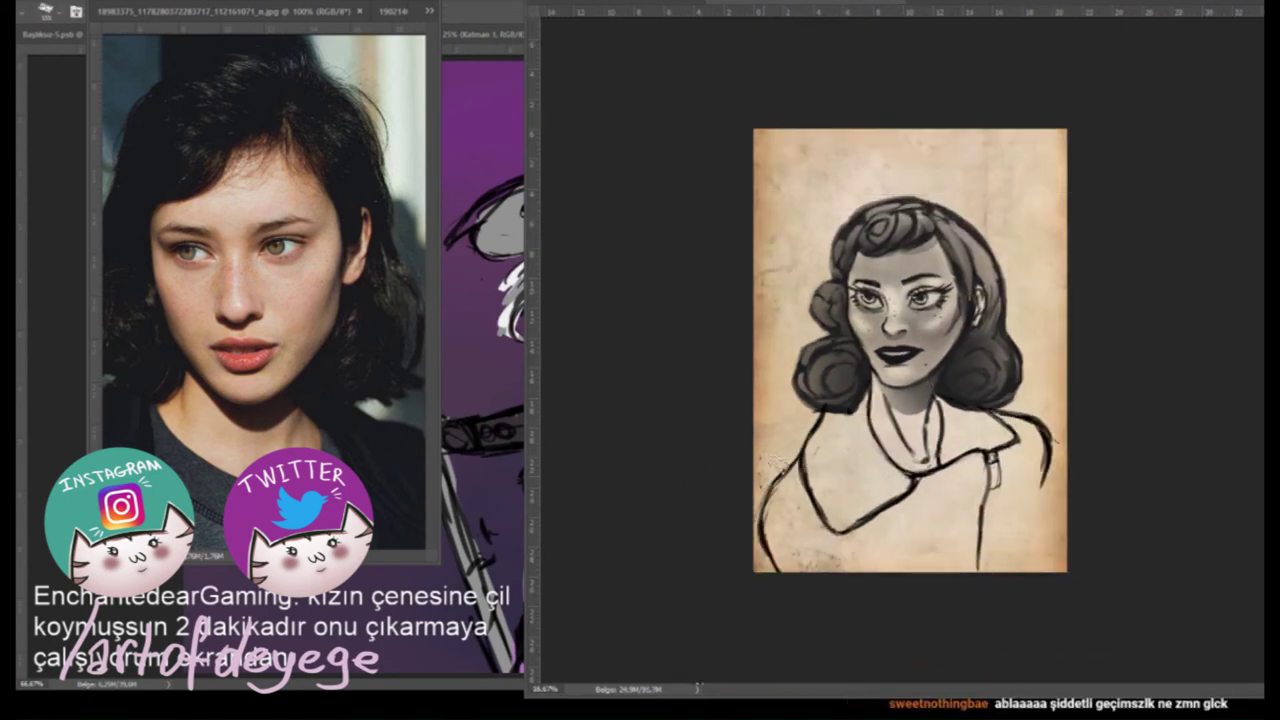
pyautogui.moveTo(772, 570); pyautogui.dragTo(812, 480)
pyautogui.moveTo(822, 418); pyautogui.dragTo(838, 525)
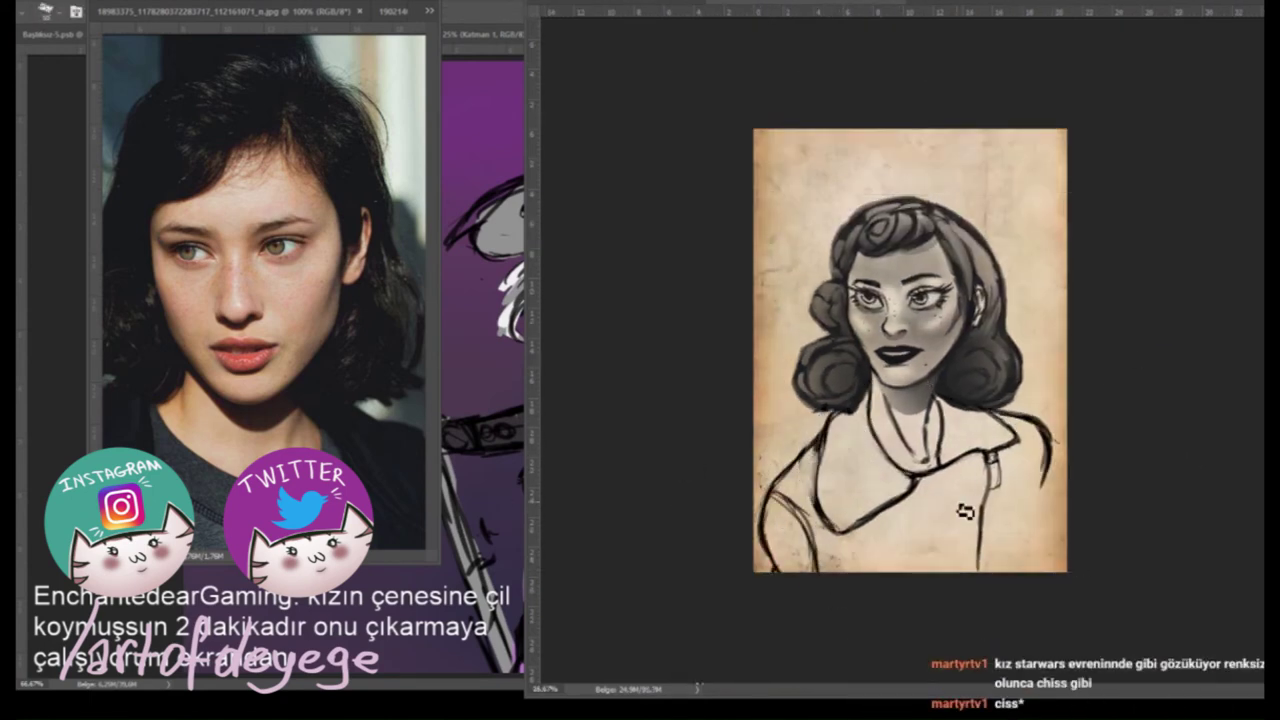
# Add bottom, mid-torso and right-shoulder outline strokes to the jacket.
pyautogui.moveTo(944, 490); pyautogui.dragTo(915, 532)
pyautogui.moveTo(846, 556); pyautogui.dragTo(906, 572)
pyautogui.moveTo(1046, 420); pyautogui.dragTo(1028, 566)
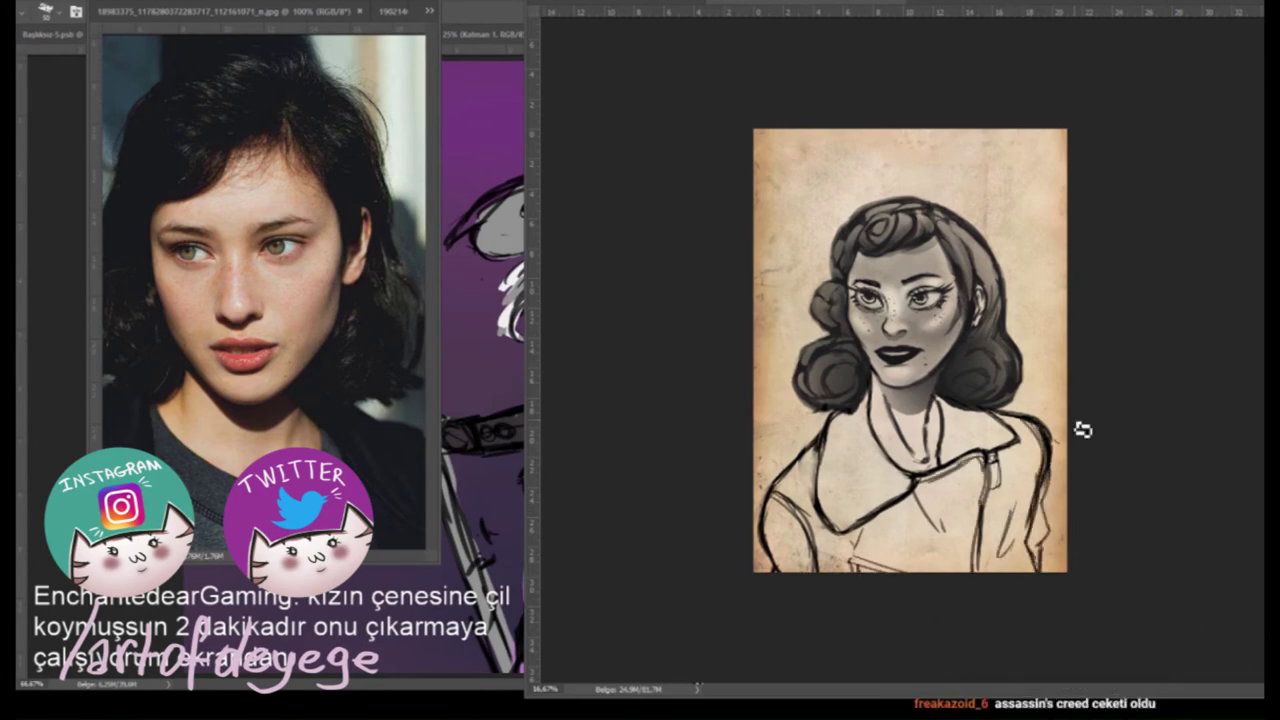
pyautogui.hotkey('ctrl', 'z')
pyautogui.hotkey('ctrl', '+')
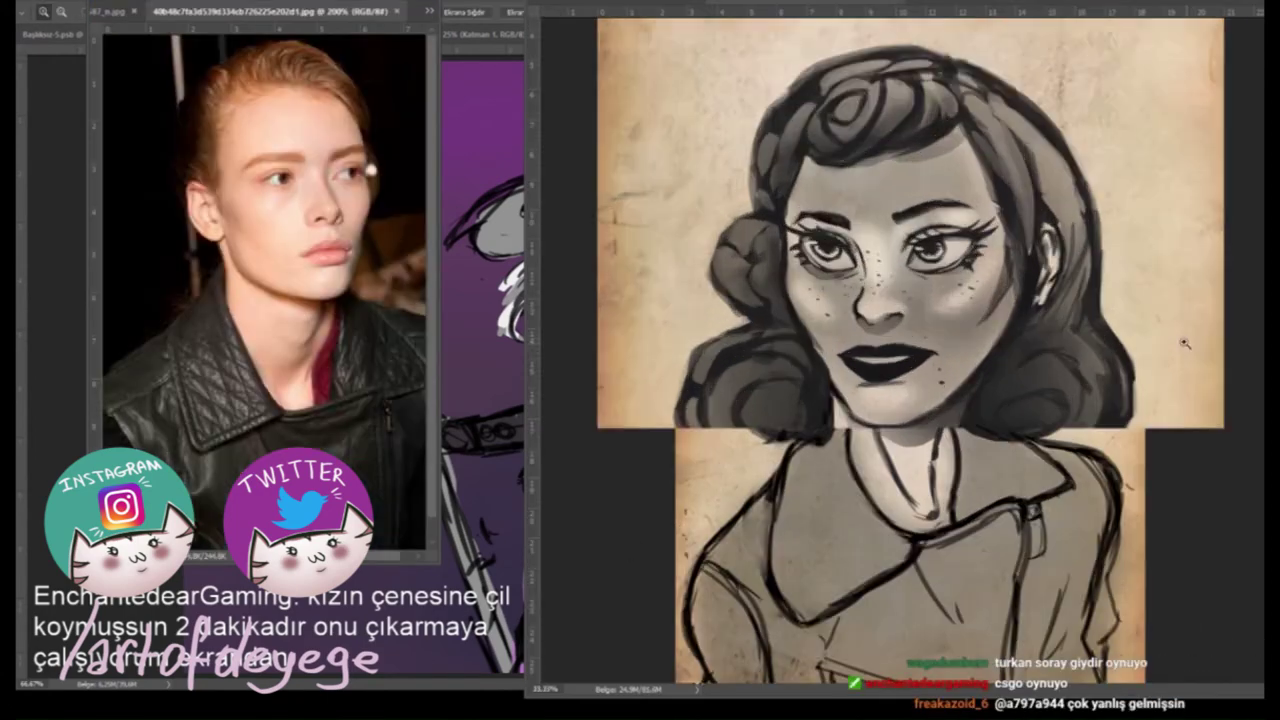
pyautogui.hotkey('ctrl', '+')
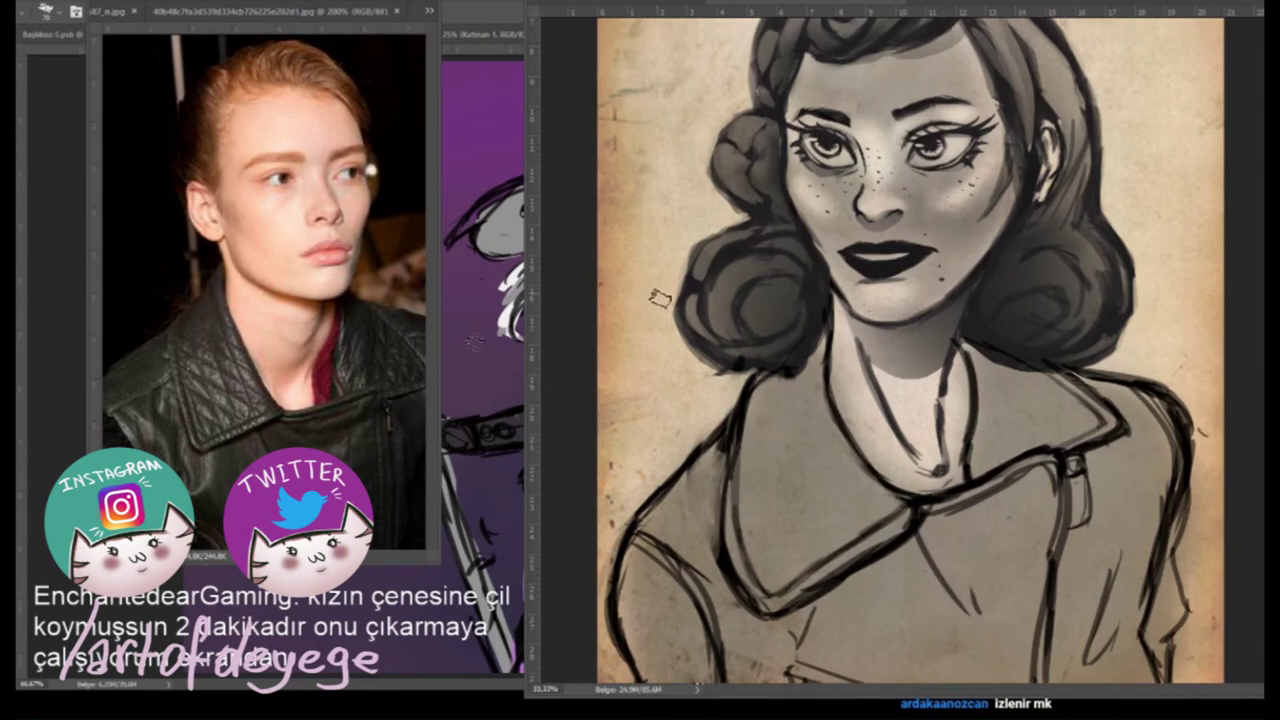
# Hatch a quilted diagonal grid on the left collar and paint the jacket darker grey.
pyautogui.moveTo(756, 384); pyautogui.dragTo(840, 406)
pyautogui.moveTo(886, 518)
pyautogui.mouseDown()
pyautogui.moveTo(738, 510)
pyautogui.moveTo(830, 575)
pyautogui.mouseUp()
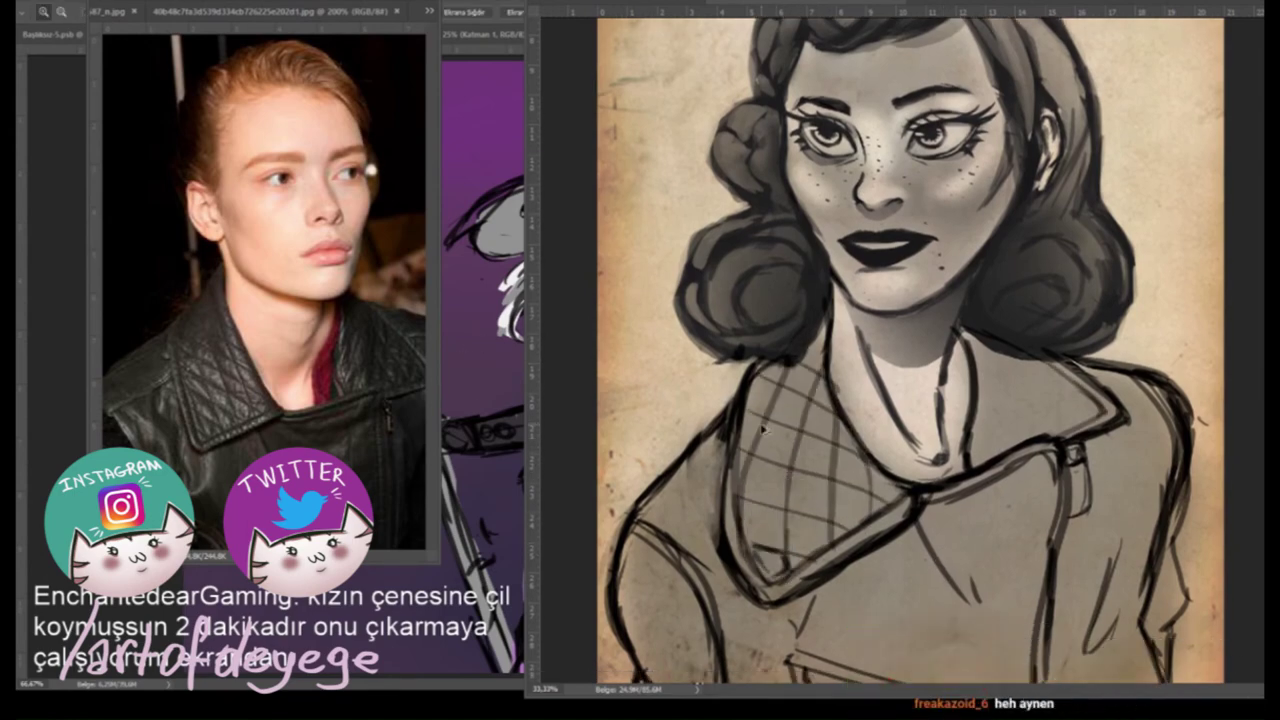
pyautogui.hotkey('ctrl', '-')
pyautogui.moveTo(720, 560); pyautogui.dragTo(890, 660)
pyautogui.moveTo(850, 560); pyautogui.dragTo(1068, 642)
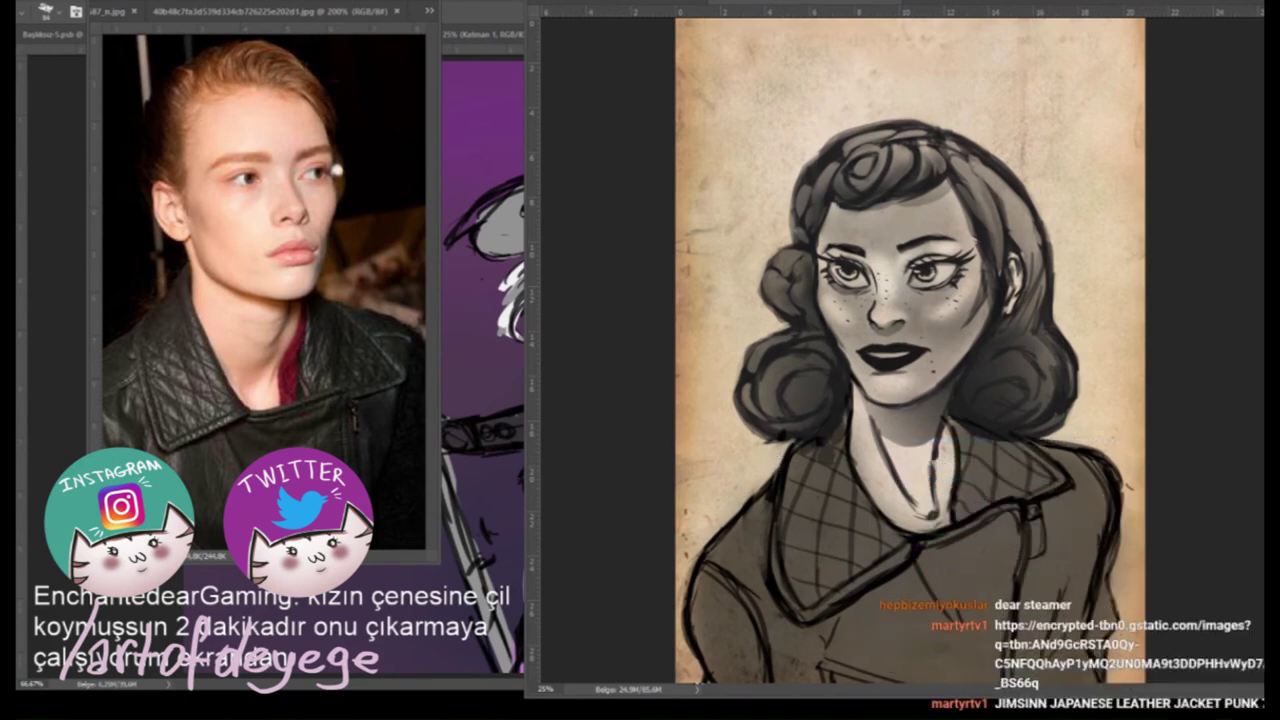
pyautogui.moveTo(873, 557)
pyautogui.mouseDown()
pyautogui.moveTo(830, 600)
pyautogui.moveTo(825, 580)
pyautogui.mouseUp()
pyautogui.moveTo(835, 475); pyautogui.dragTo(838, 609)
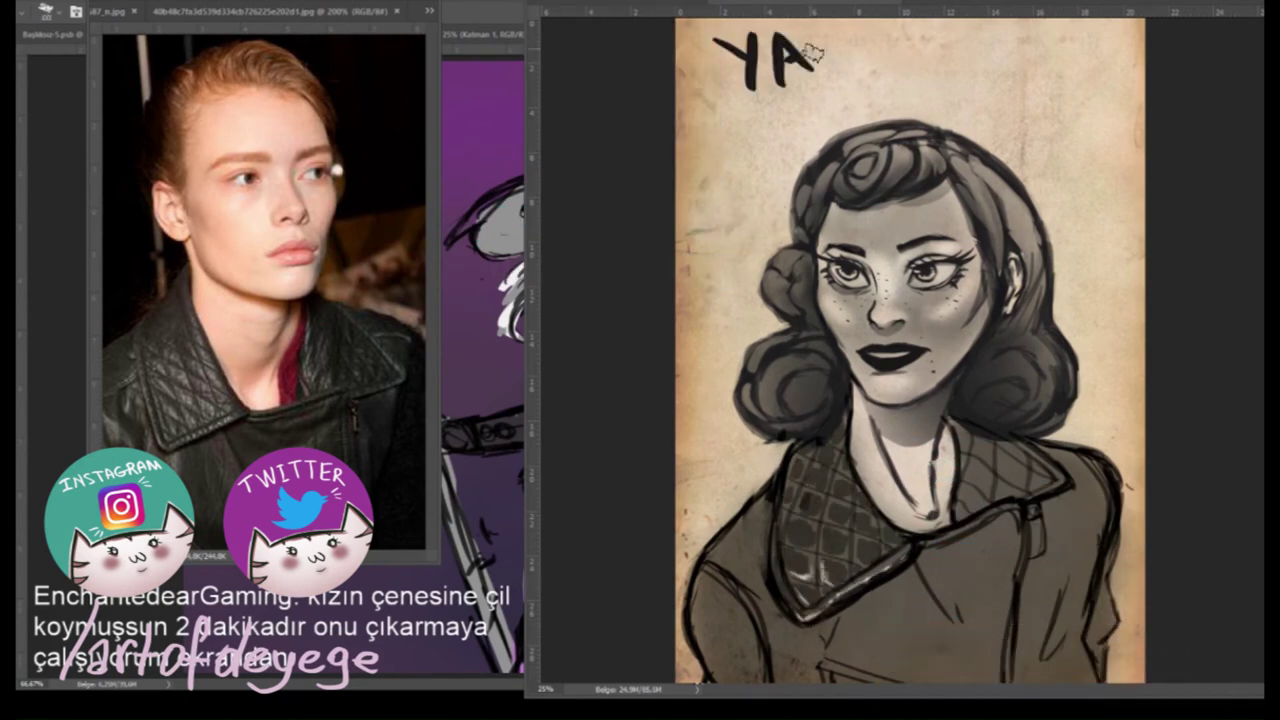
pyautogui.moveTo(812, 52); pyautogui.dragTo(1120, 140)
pyautogui.hotkey('ctrl', '+')
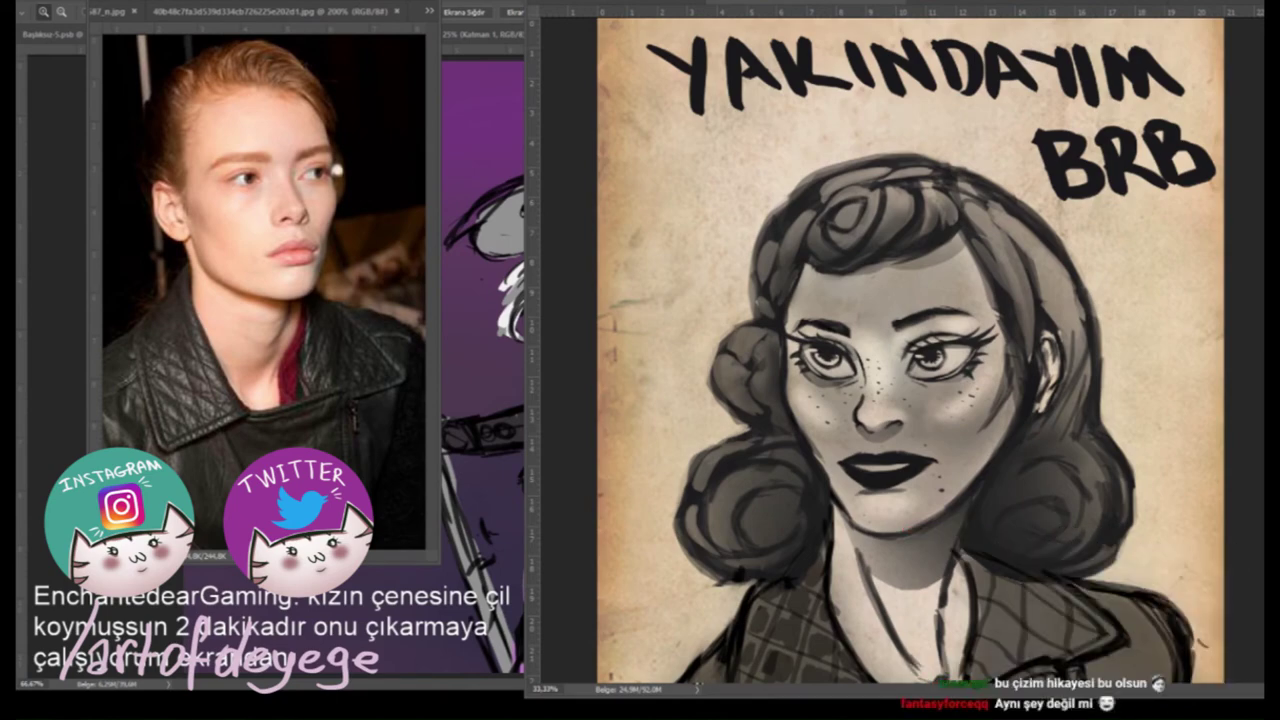
pyautogui.scroll(-3, 743, 562)
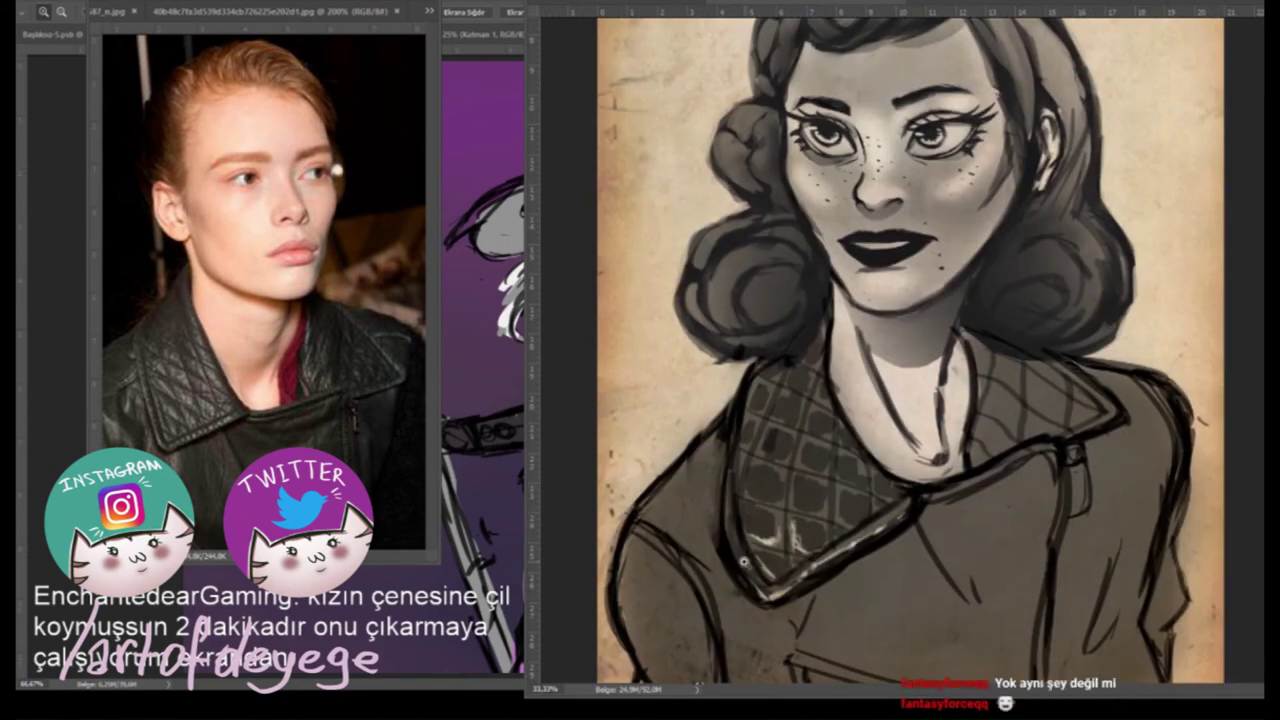
pyautogui.hotkey('ctrl', '+')
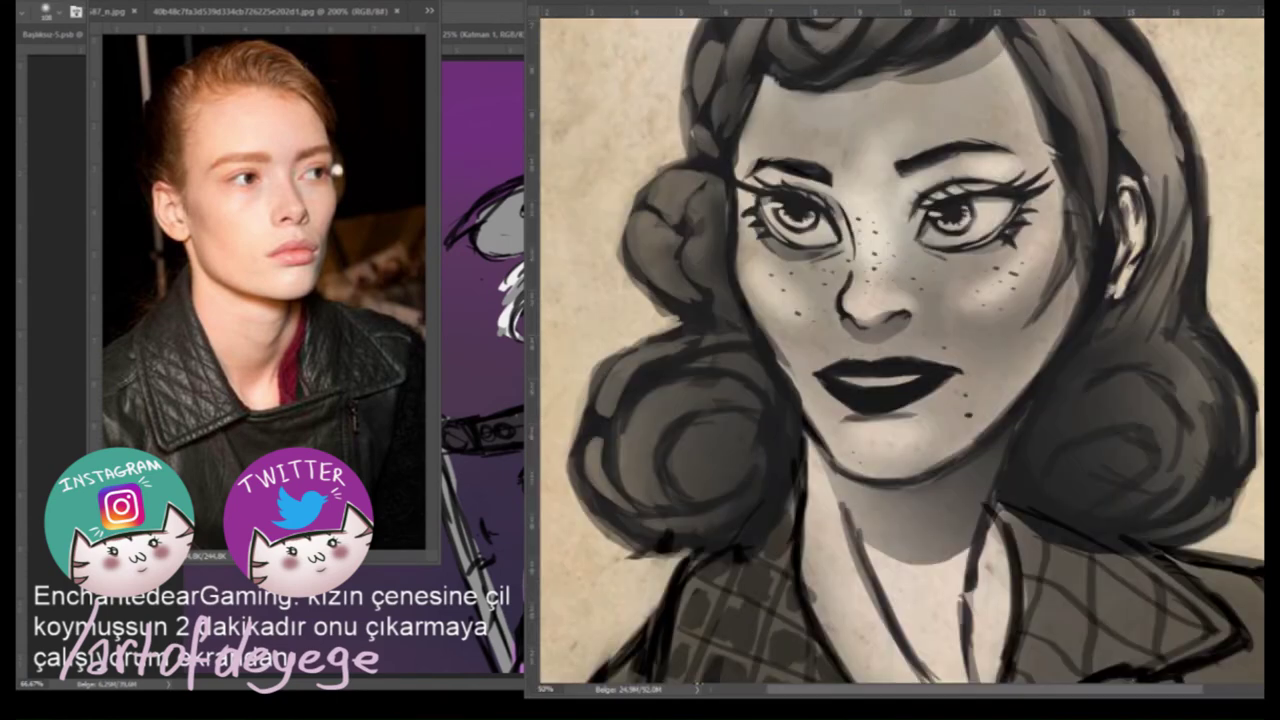
pyautogui.scroll(-3, 991, 444)
pyautogui.scroll(-2, 991, 444)
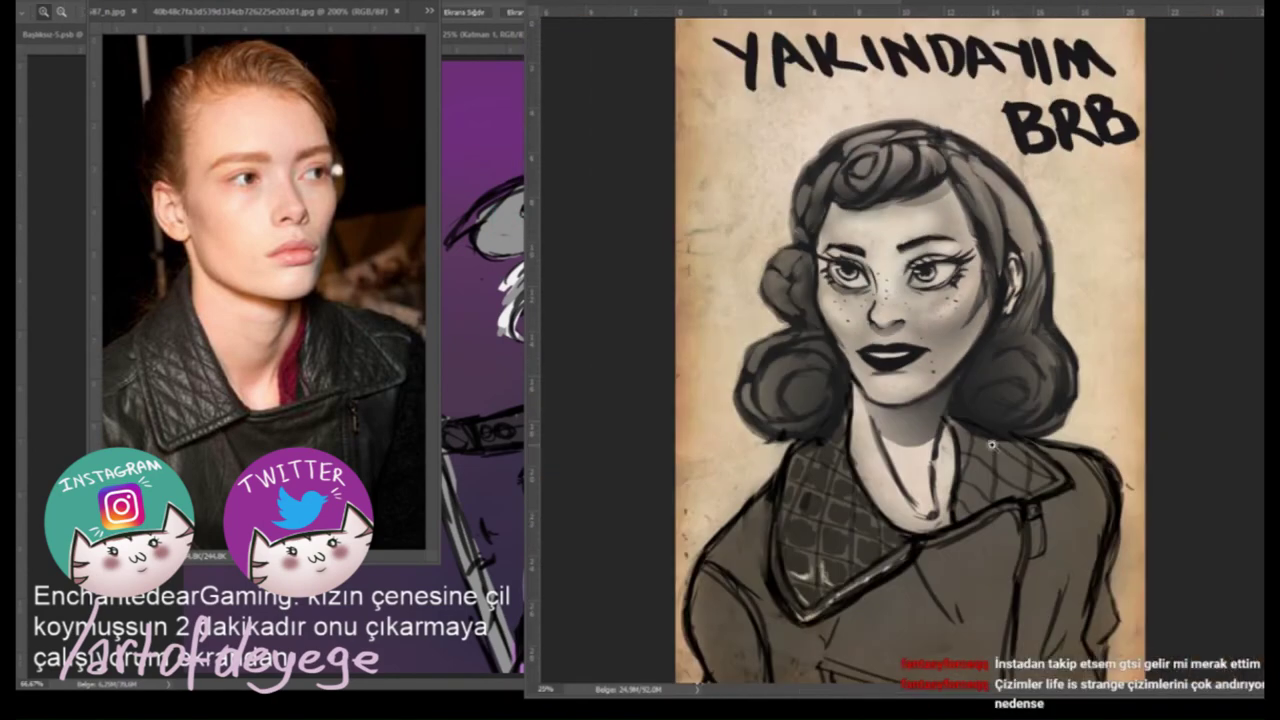
pyautogui.scroll(1, 991, 444)
pyautogui.scroll(1, 815, 388)
pyautogui.scroll(-1, 815, 388)
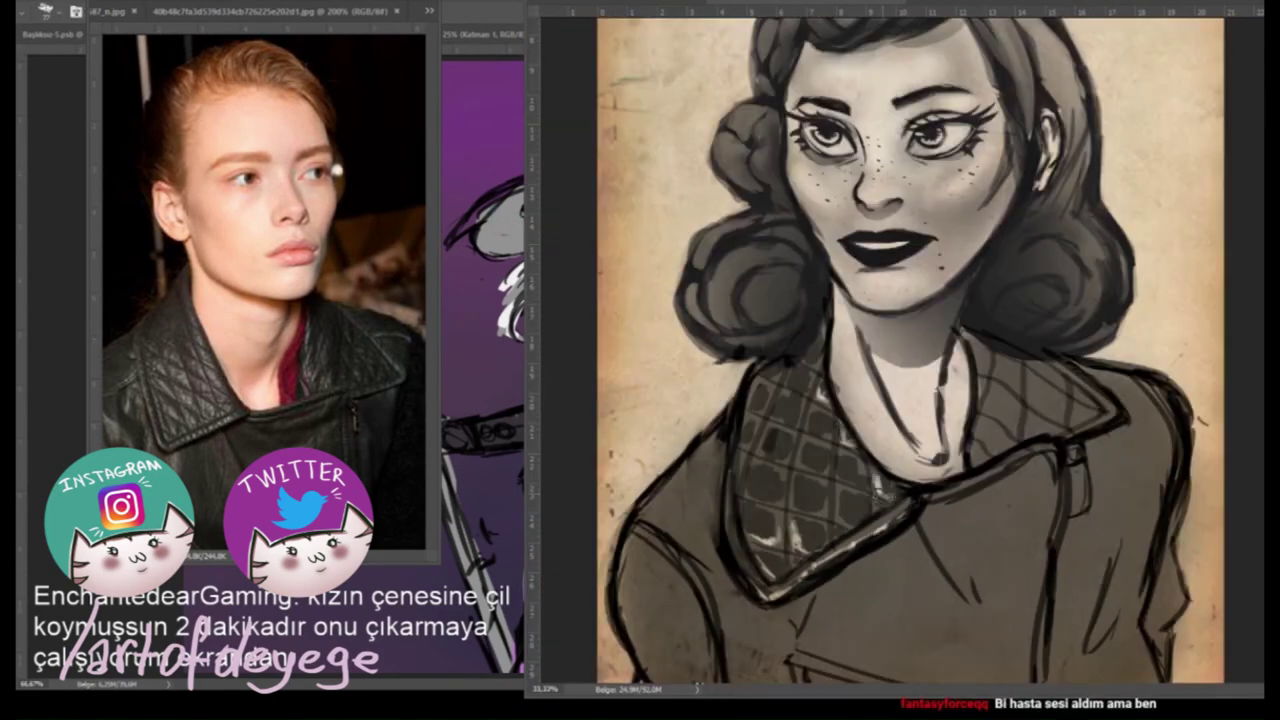
pyautogui.scroll(-1, 910, 350)
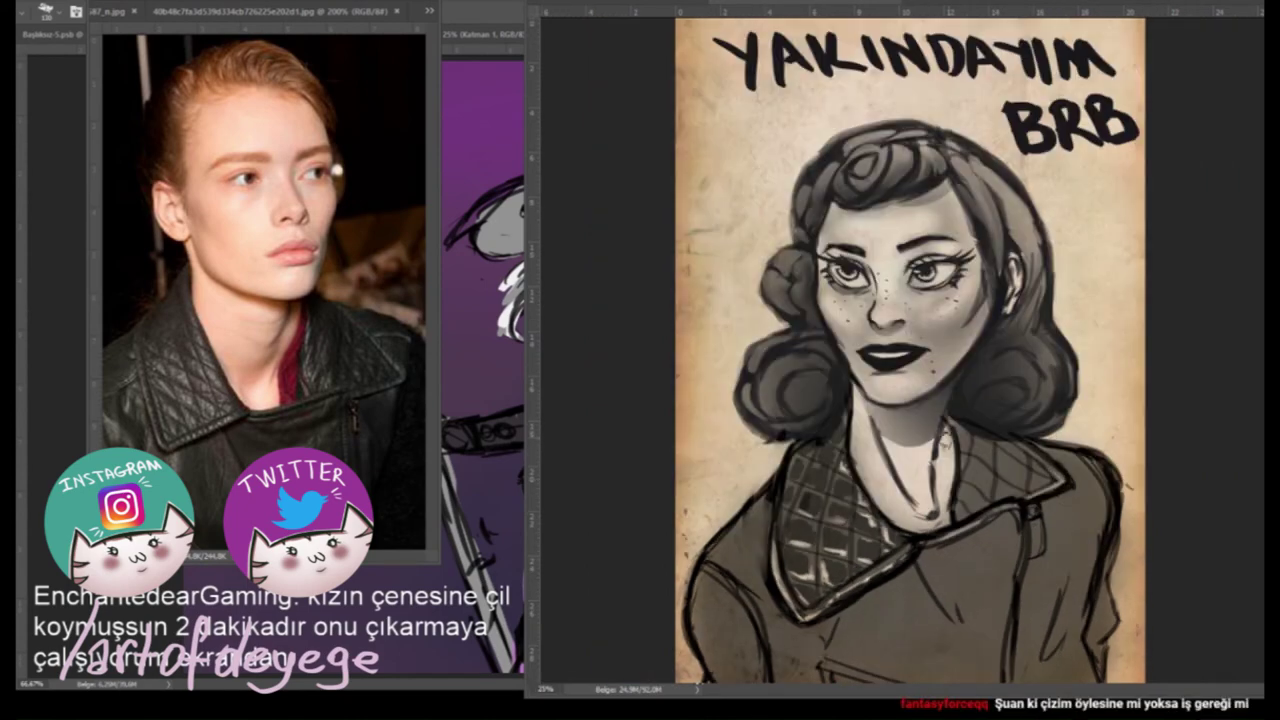
pyautogui.scroll(-1, 910, 350)
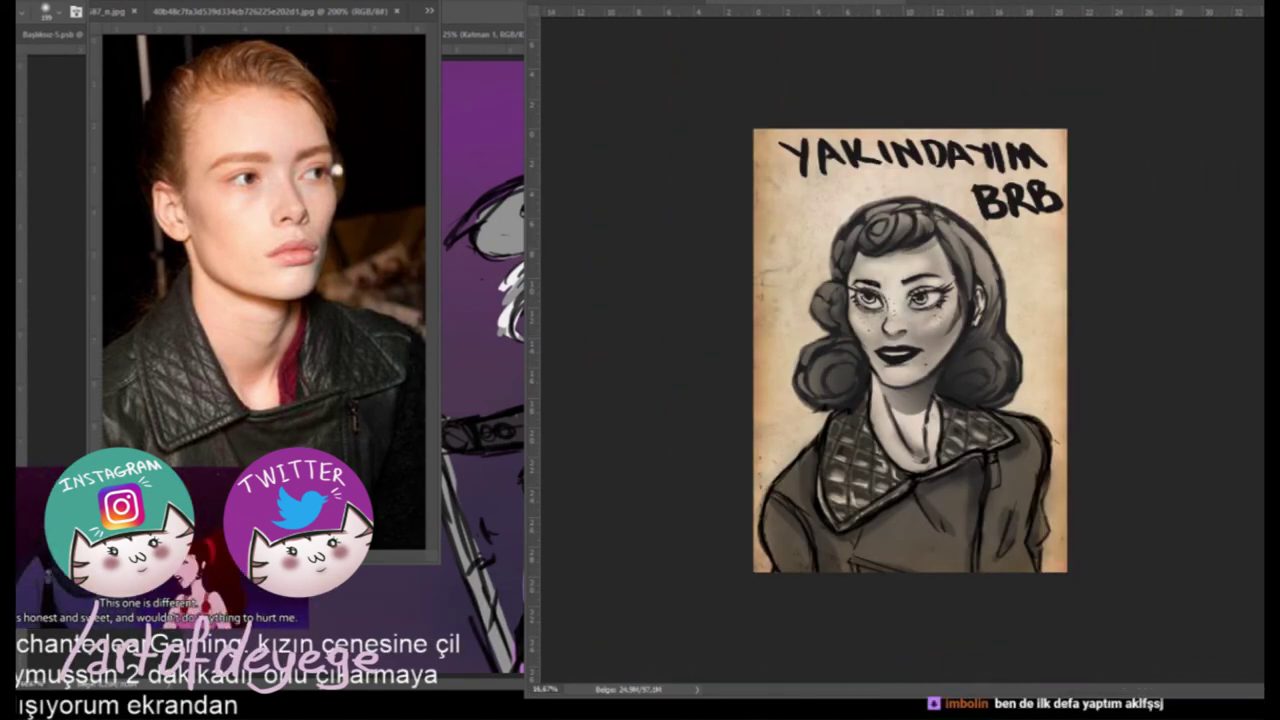
# Paint a solid black pillbox hat atop the woman's curls, matching the hat reference photo.
pyautogui.hotkey('ctrl', 'Tab')
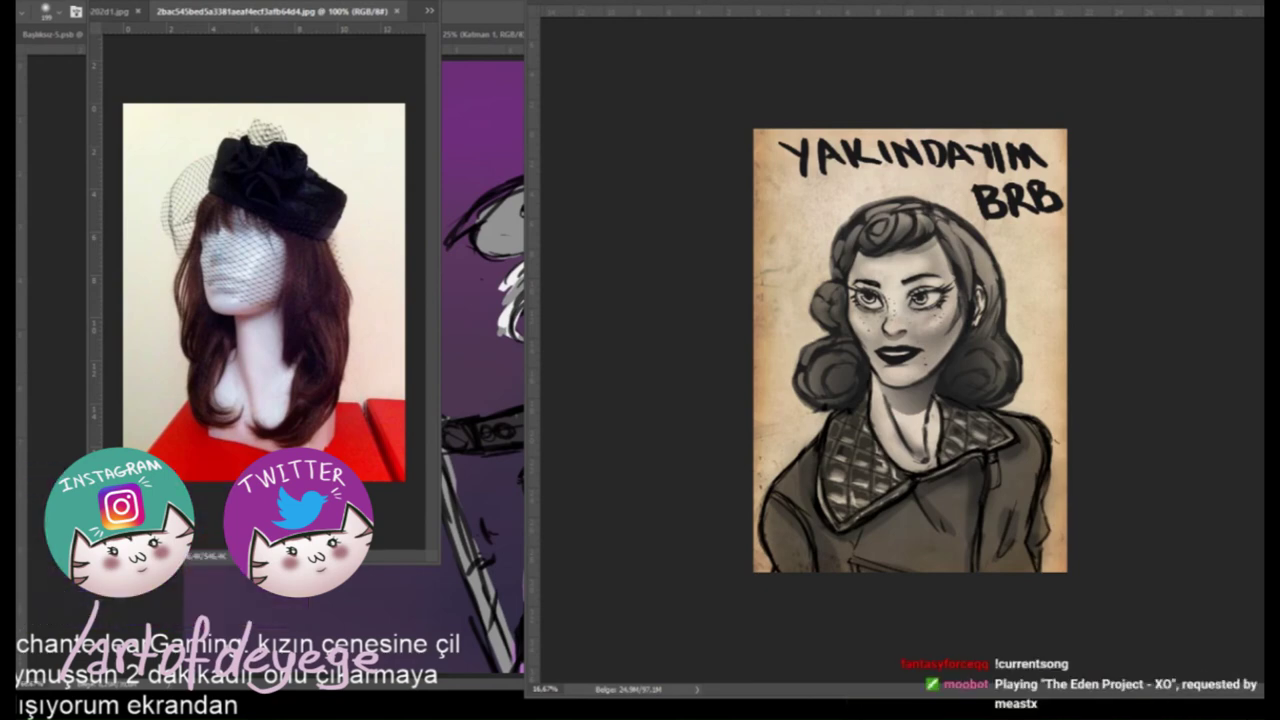
pyautogui.hotkey('ctrl', '+')
pyautogui.hotkey('ctrl', '+')
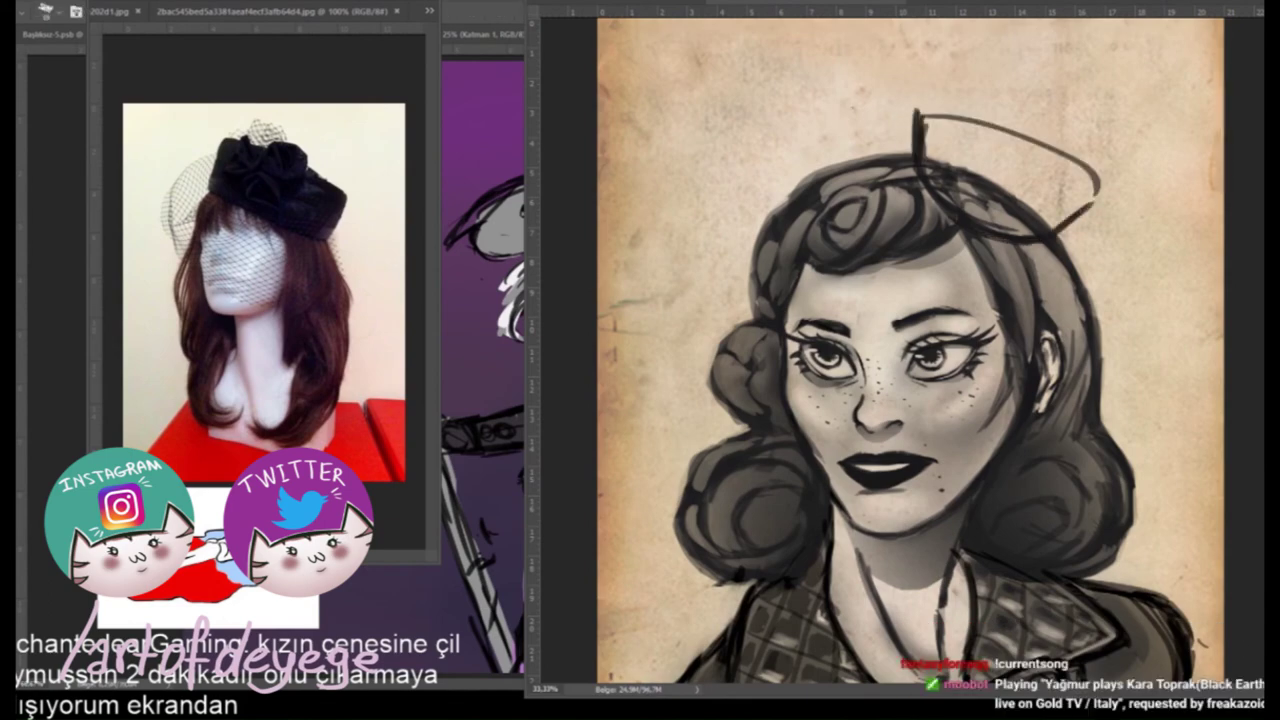
pyautogui.moveTo(918, 112); pyautogui.dragTo(1098, 186)
pyautogui.moveTo(930, 140)
pyautogui.mouseDown()
pyautogui.moveTo(1035, 178)
pyautogui.moveTo(960, 160)
pyautogui.mouseUp()
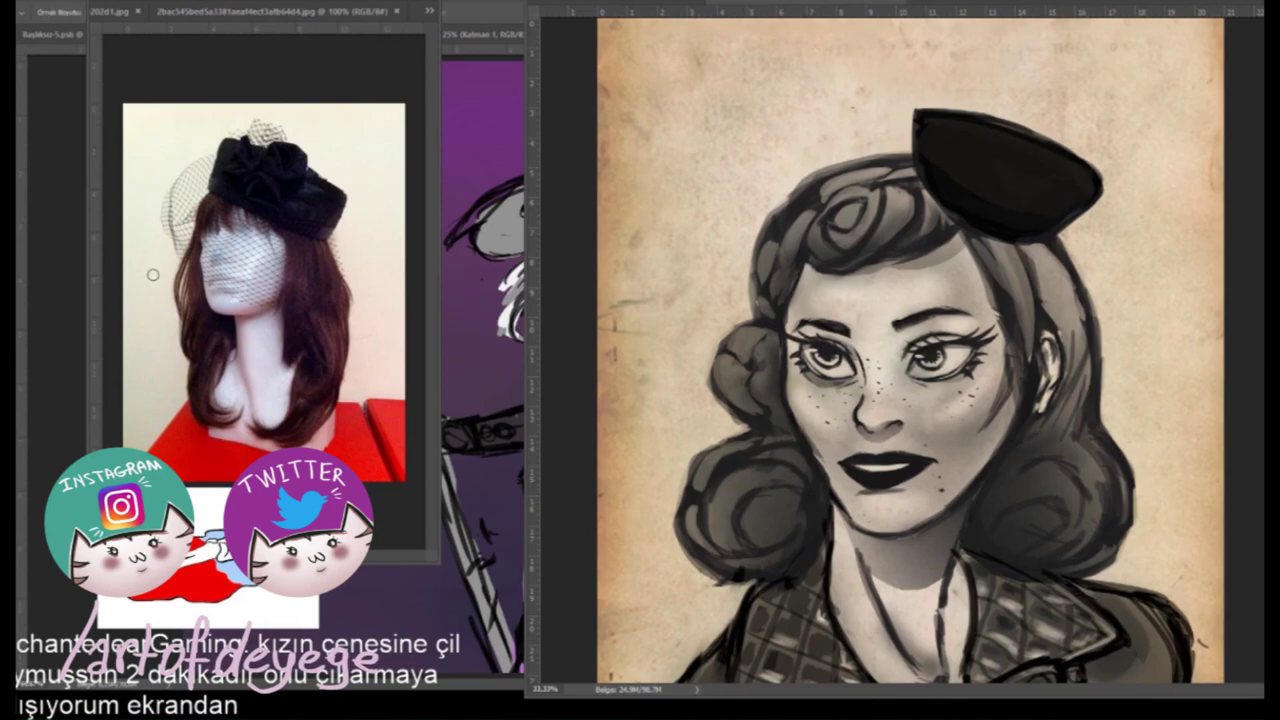
pyautogui.moveTo(940, 130); pyautogui.dragTo(1040, 180)
pyautogui.moveTo(950, 170); pyautogui.dragTo(1090, 152)
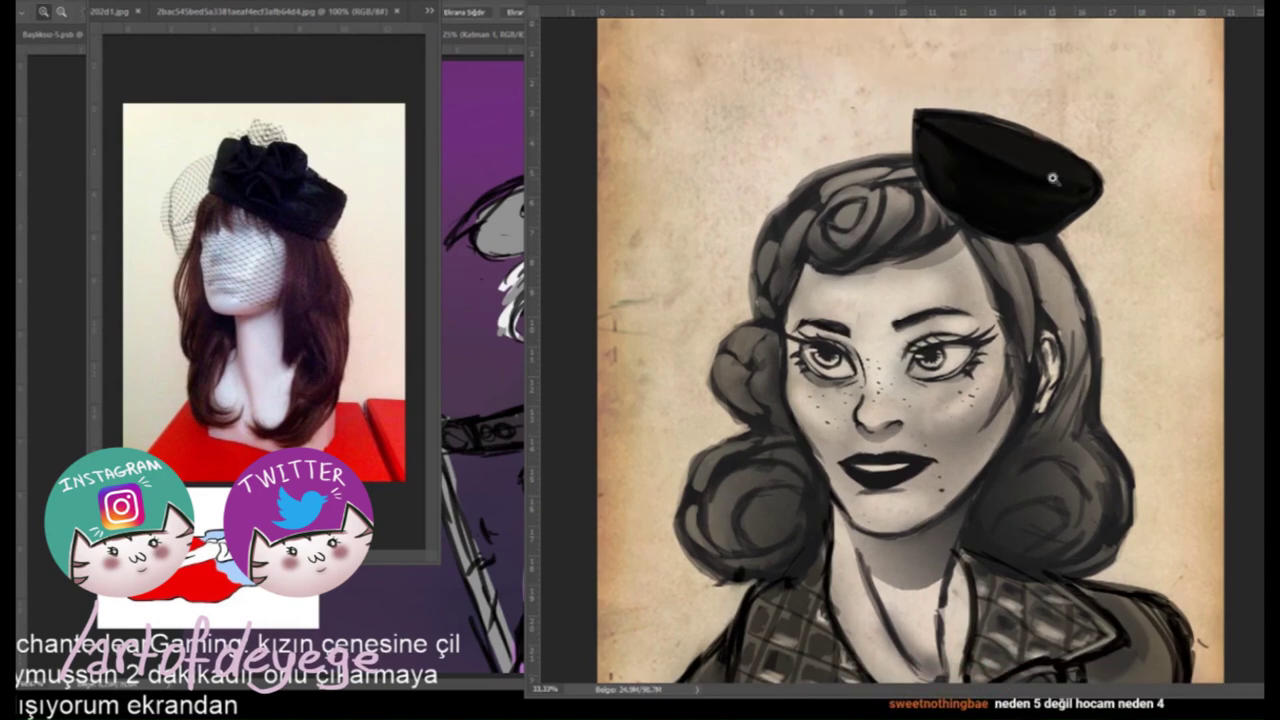
pyautogui.hotkey('ctrl', '-')
pyautogui.hotkey('ctrl', '+')
pyautogui.hotkey('ctrl', '-')
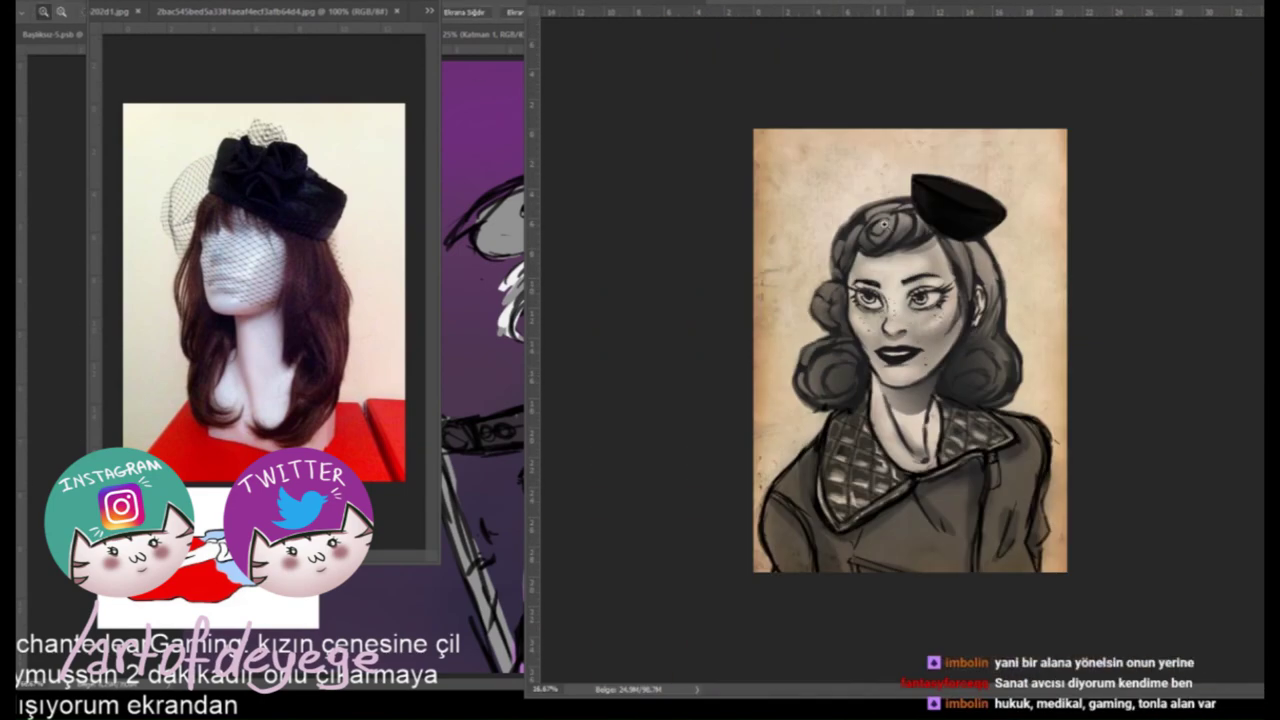
pyautogui.hotkey('ctrl', '+')
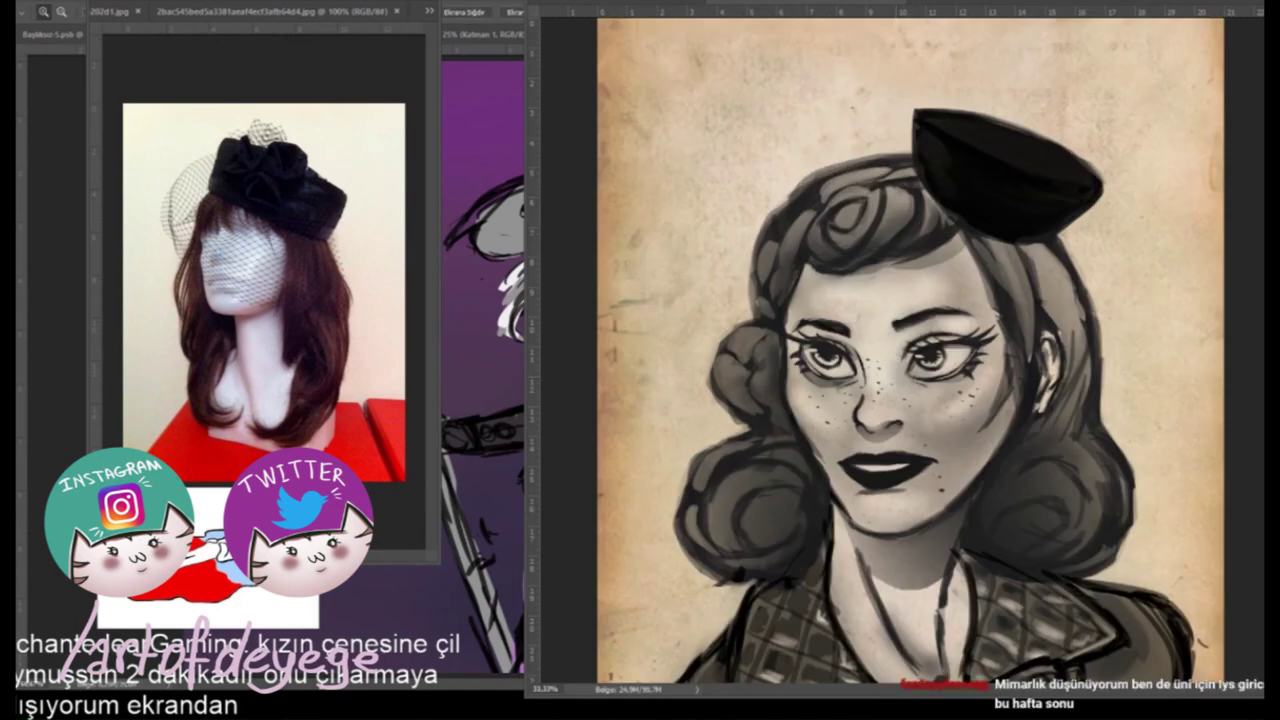
# Paste the net texture over the woman's face as a new mesh layer for transforming.
pyautogui.hotkey('ctrl', 'Tab')
pyautogui.hotkey('ctrl', 'v')
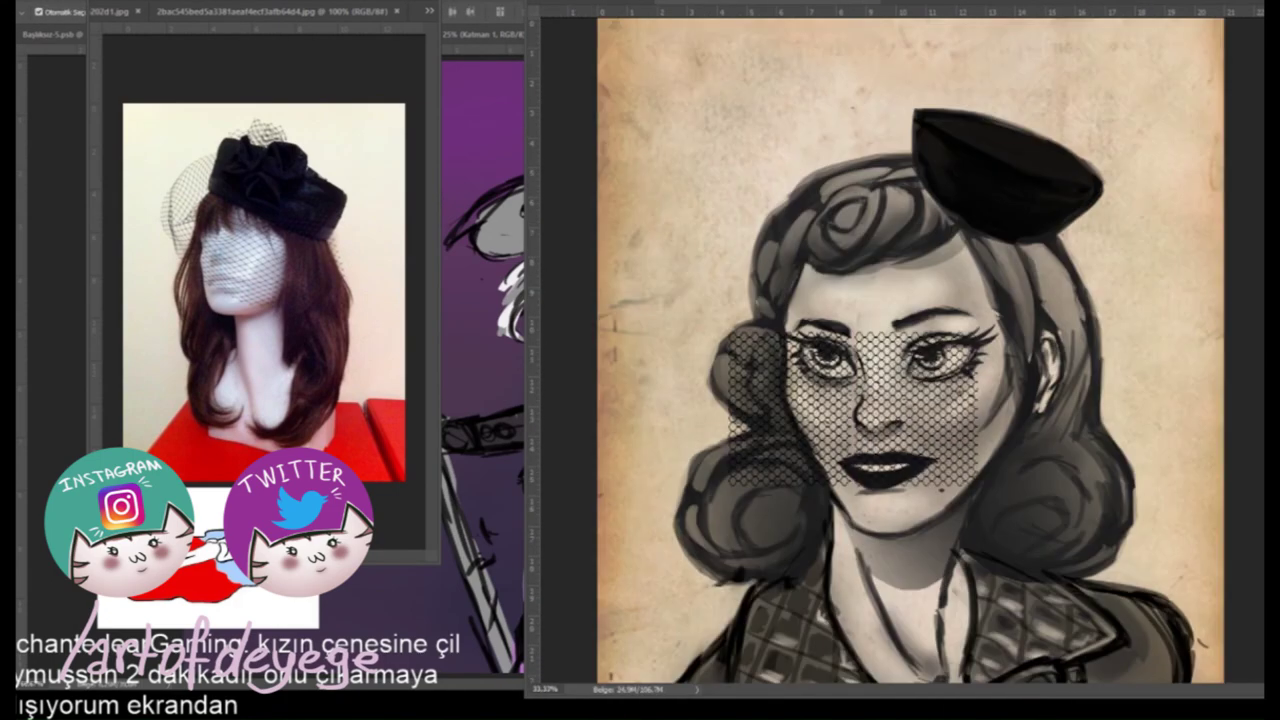
pyautogui.hotkey('ctrl', 't')
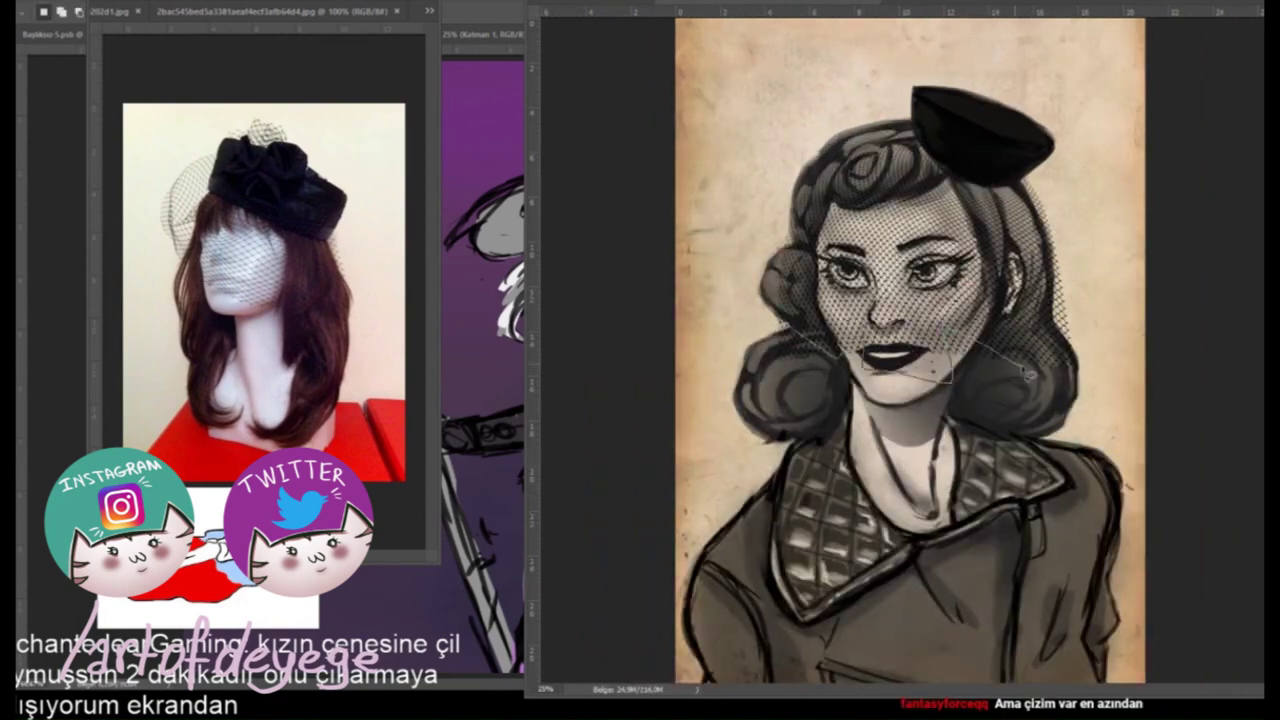
pyautogui.hotkey('ctrl', '+')
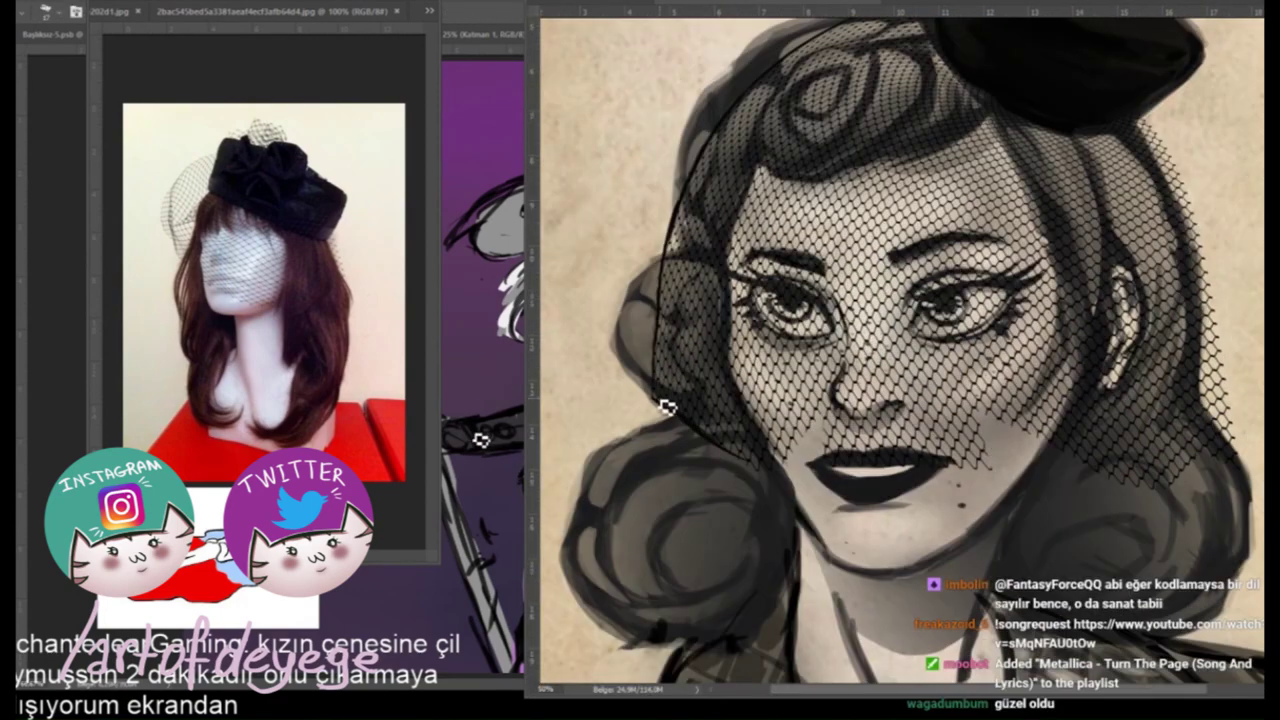
pyautogui.hotkey('ctrl', '-')
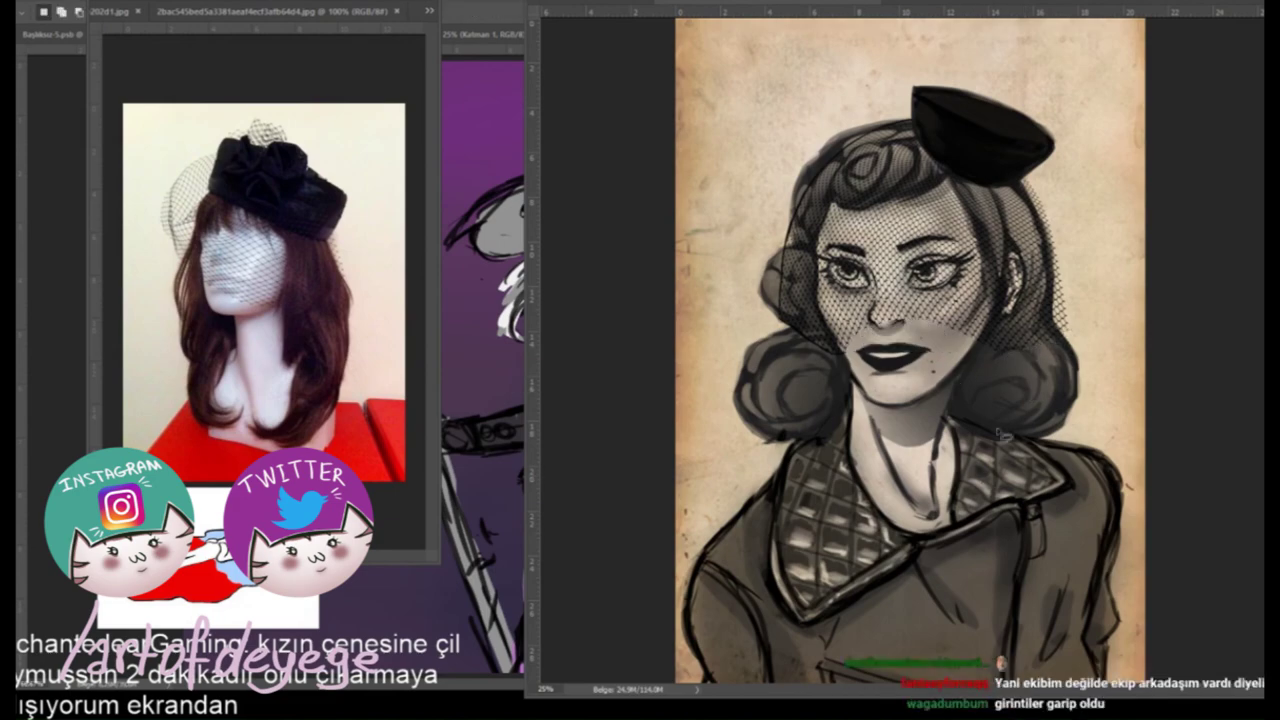
pyautogui.hotkey('ctrl', '+')
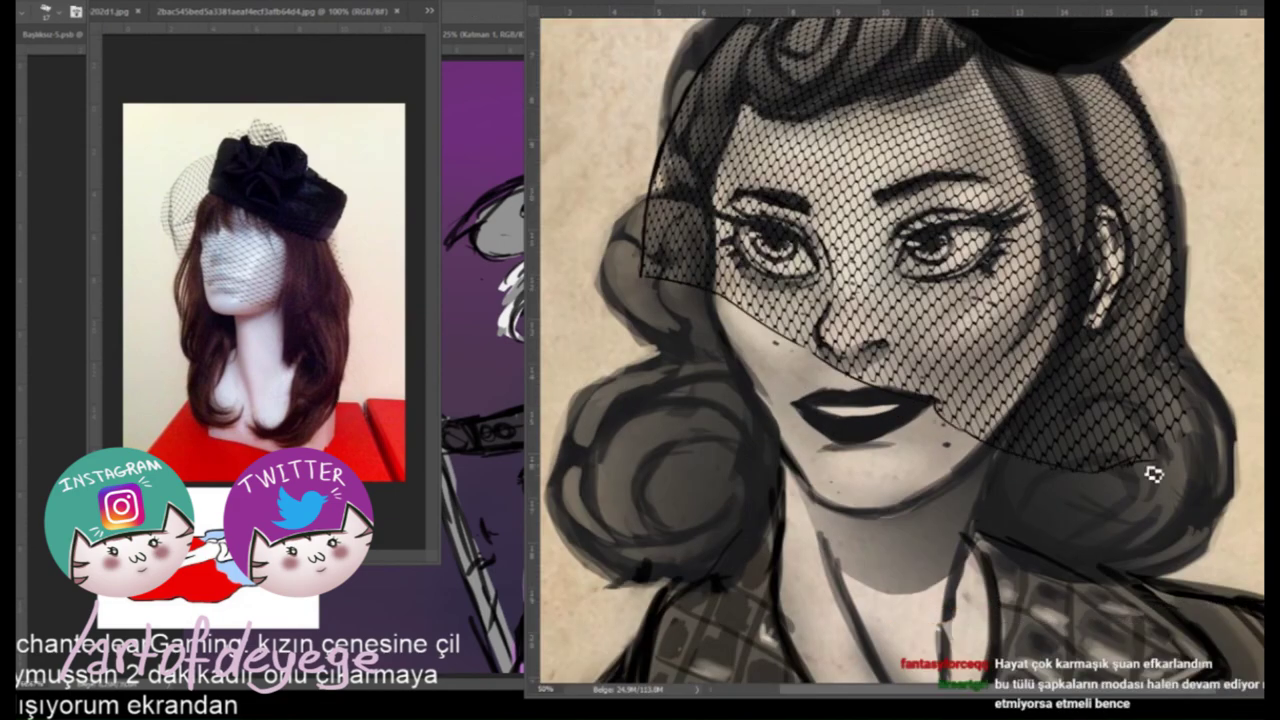
# Fit the mesh veil from the pillbox hat down across her eyes and cheek.
pyautogui.scroll(3, 1151, 471)
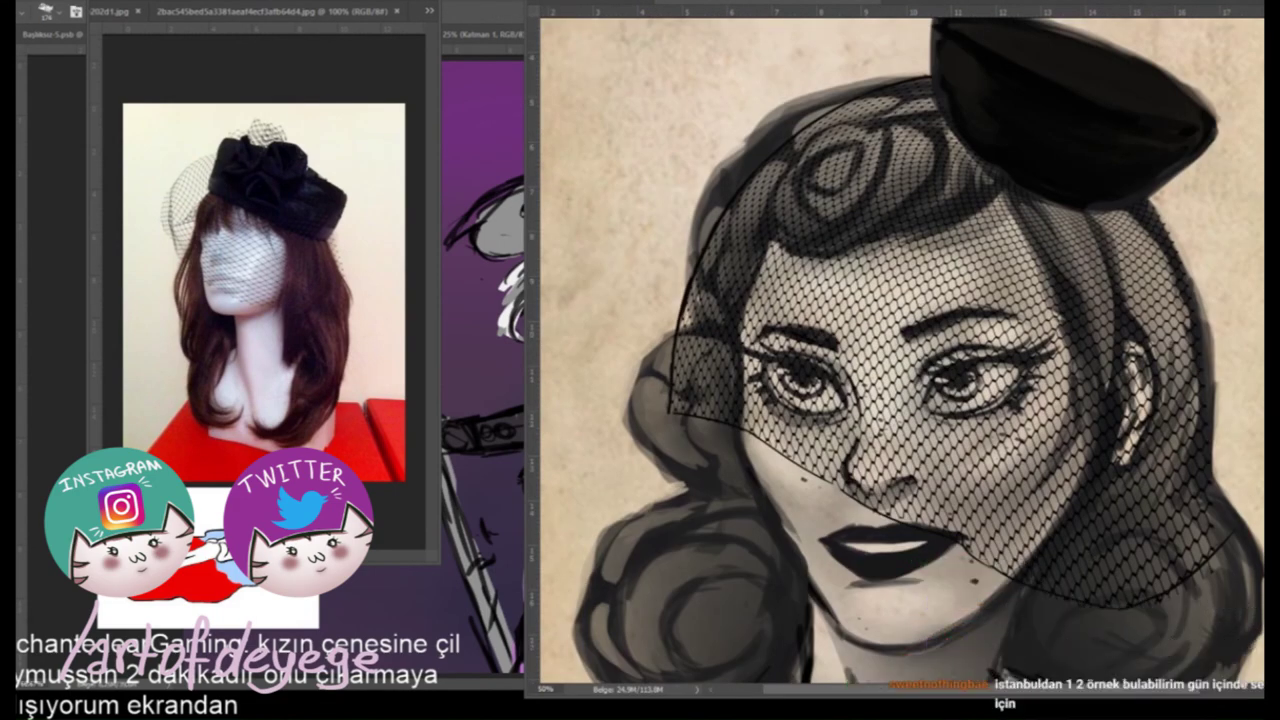
pyautogui.moveTo(1150, 220); pyautogui.dragTo(1035, 160)
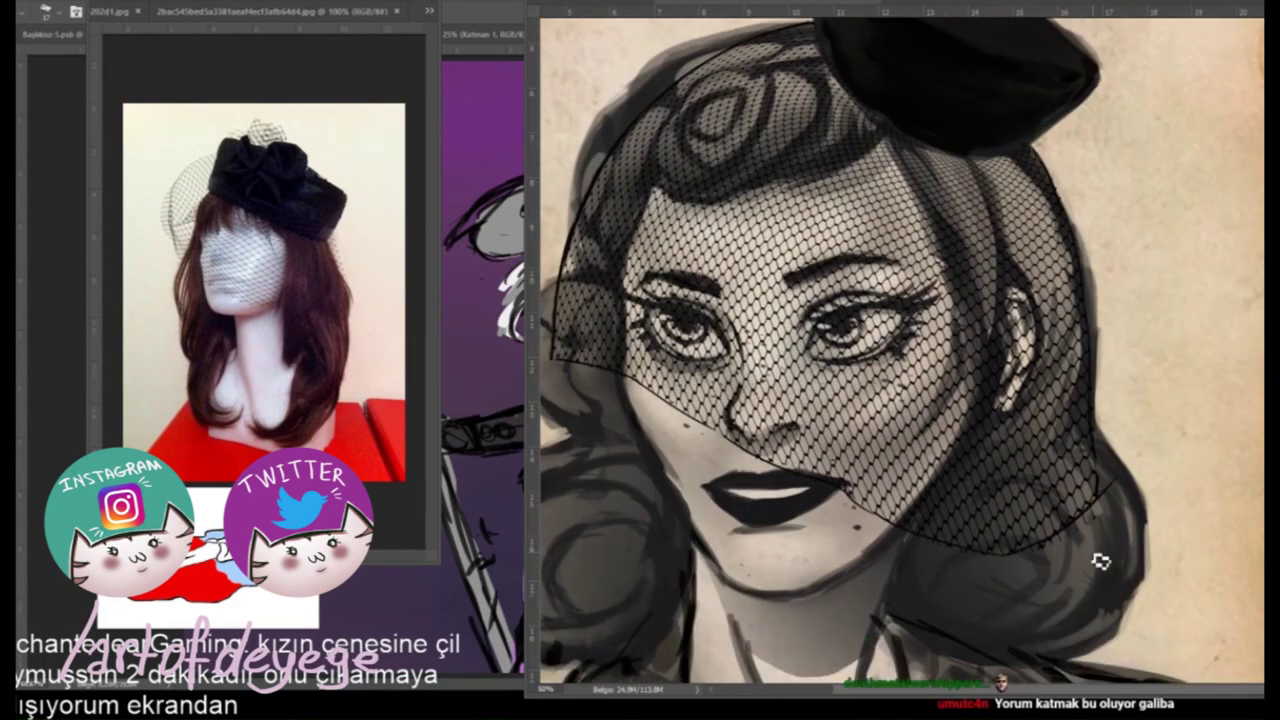
pyautogui.scroll(-2, 1100, 562)
pyautogui.scroll(1, 1100, 562)
pyautogui.scroll(-1, 1100, 562)
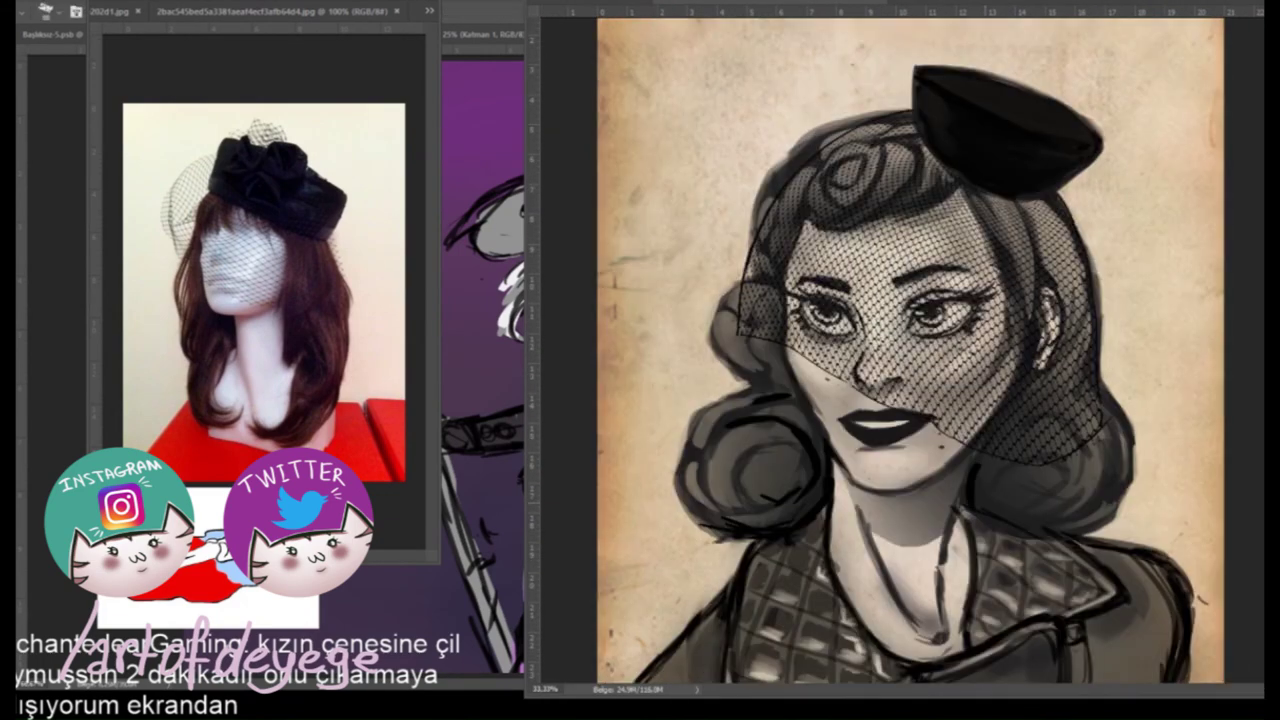
pyautogui.moveTo(923, 306); pyautogui.dragTo(923, 352)
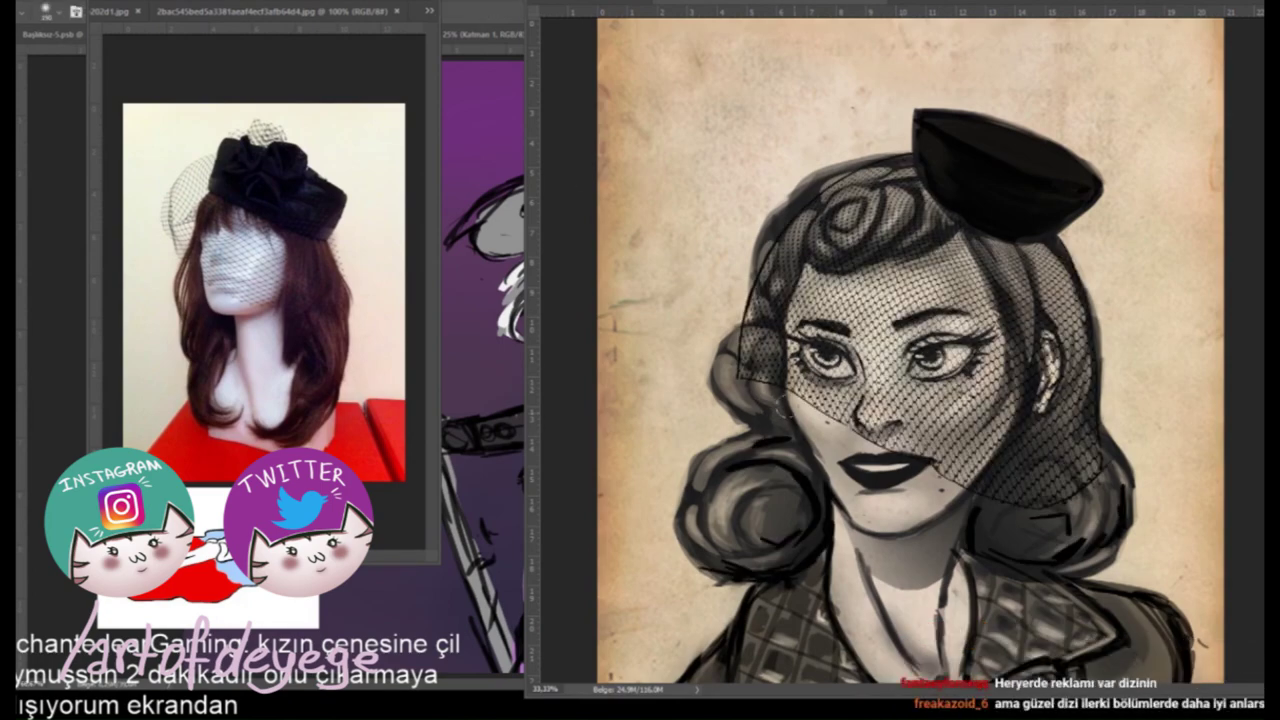
pyautogui.scroll(-2, 785, 405)
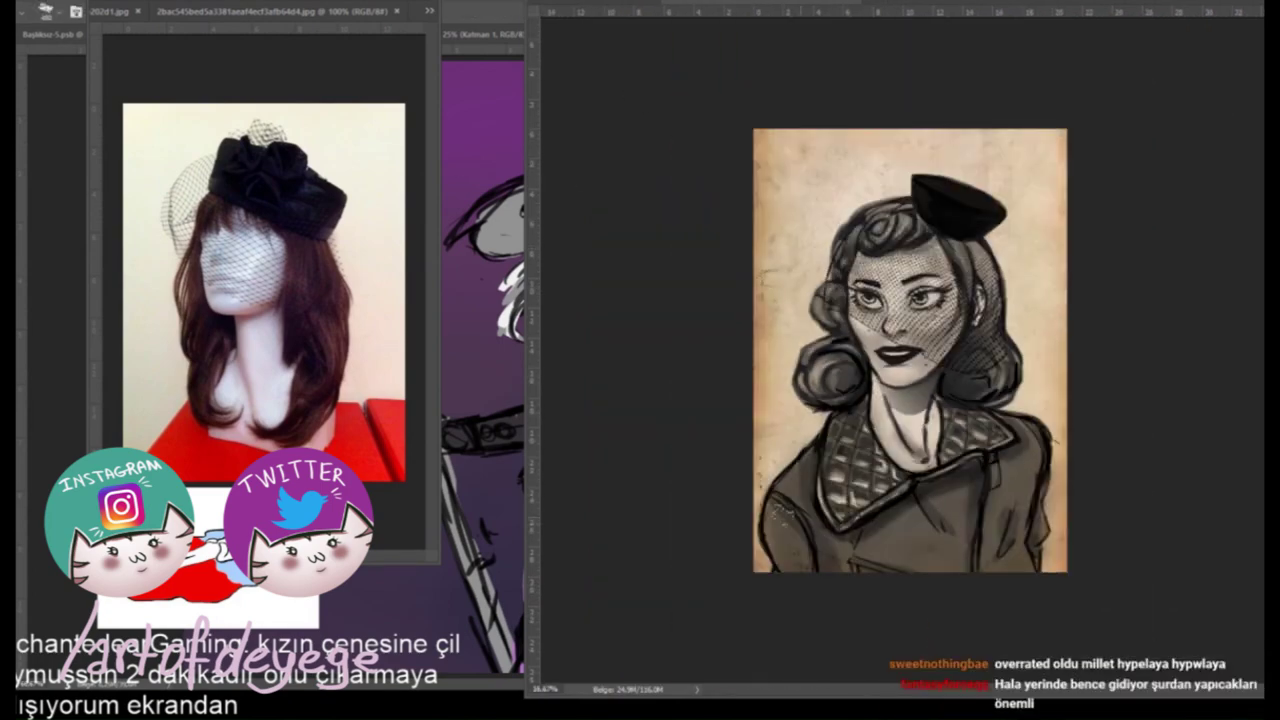
# Switch the reference back to the quilted leather-jacket model photo and review the portrait.
pyautogui.hotkey('ctrl', 'shift', 'Tab')
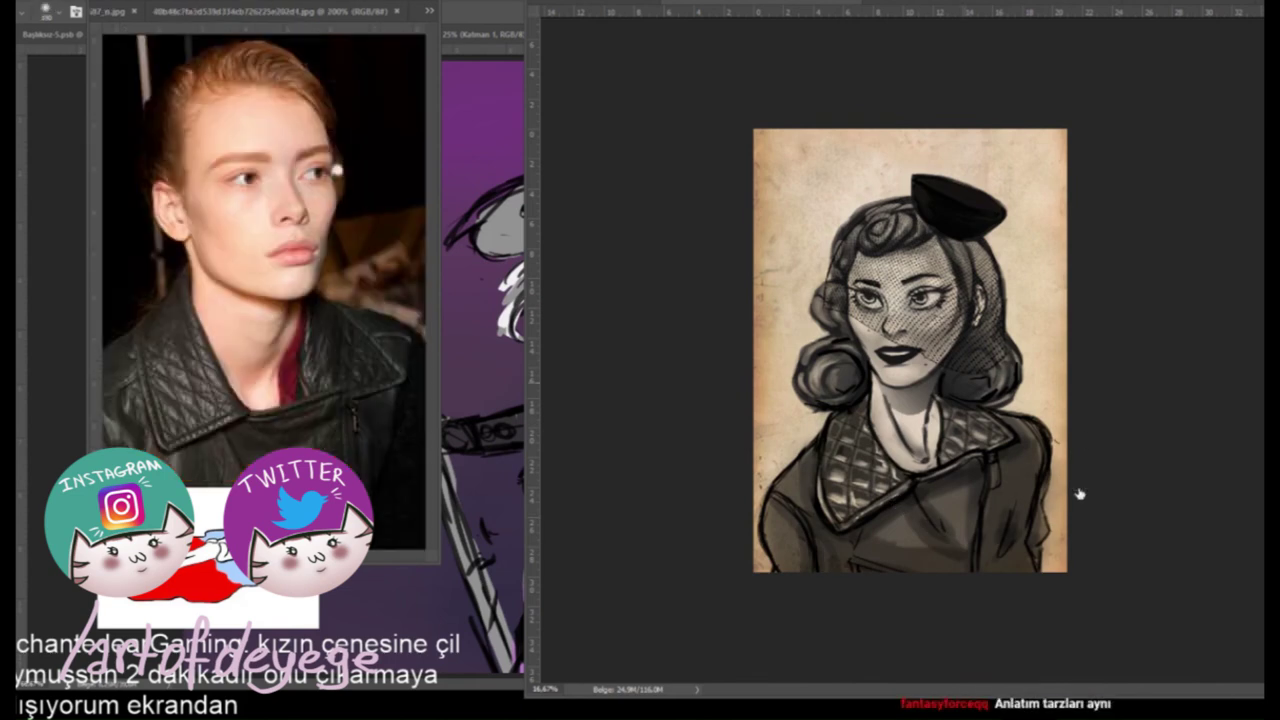
pyautogui.hotkey('ctrl', '+')
pyautogui.hotkey('ctrl', '+')
pyautogui.scroll(-3, 1033, 266)
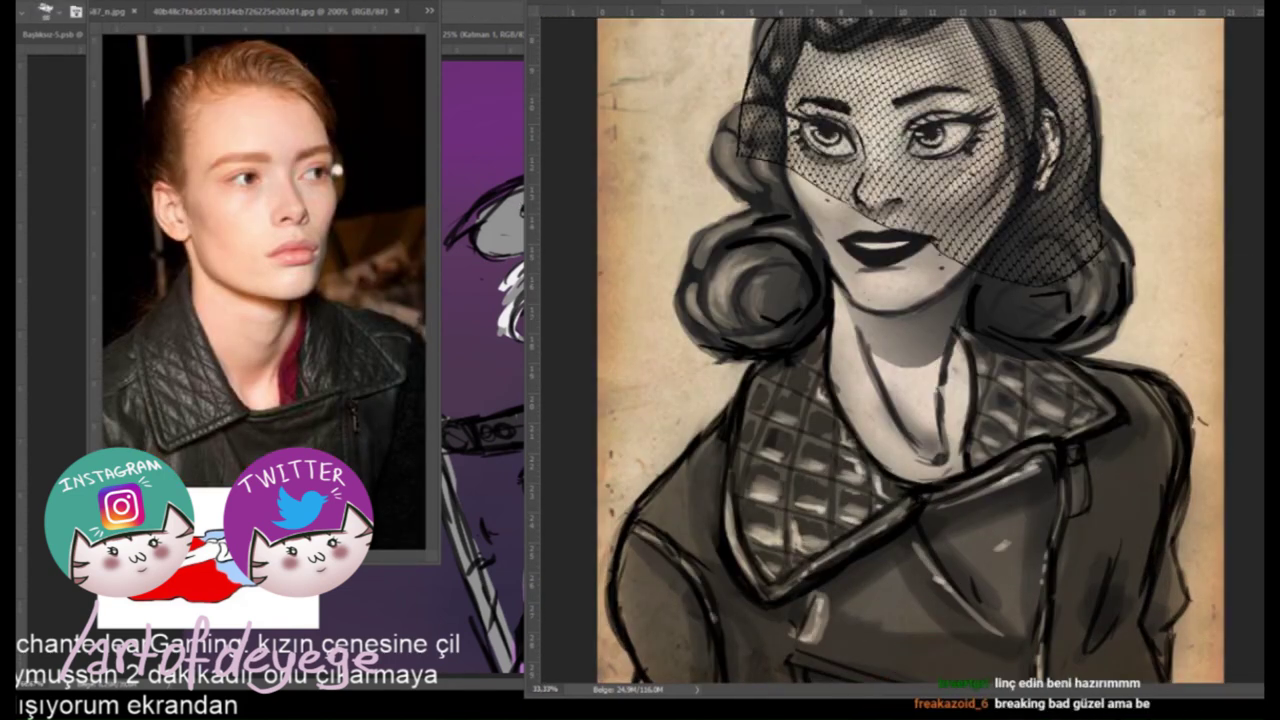
pyautogui.hotkey('ctrl', '-')
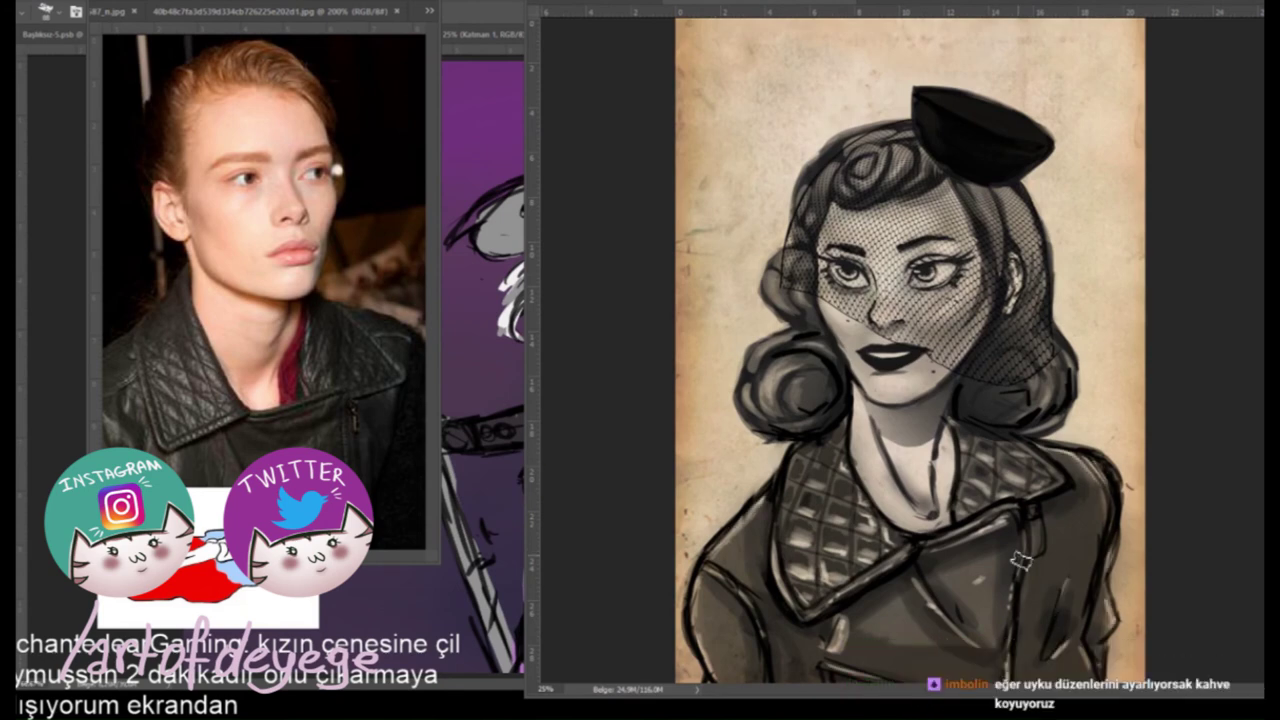